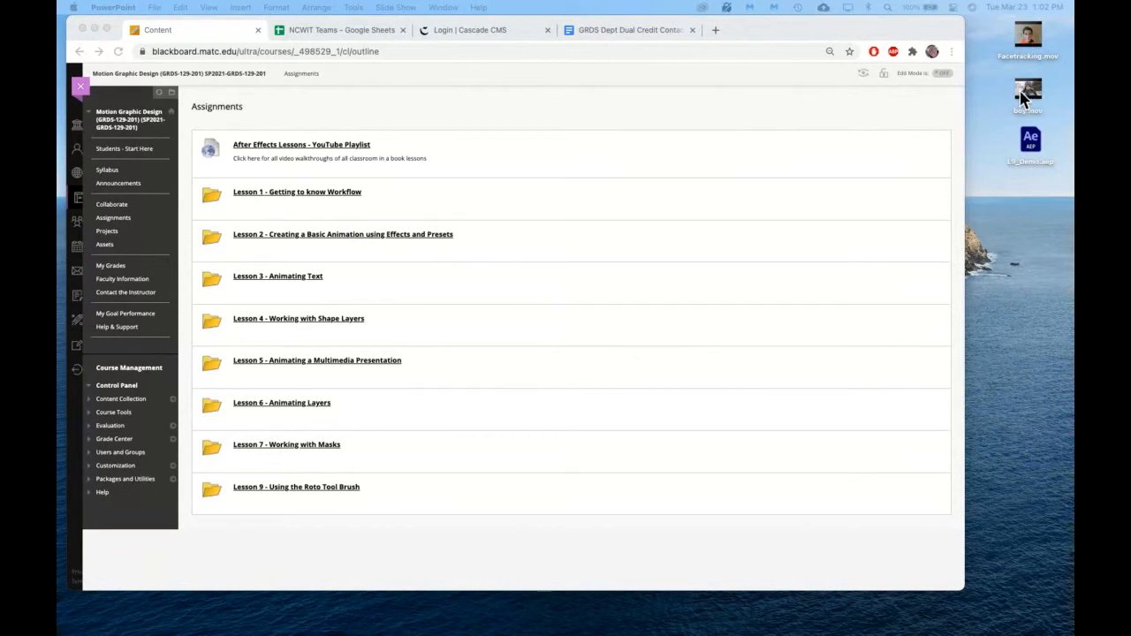
# Step: Open the Lesson 9 - Using the Roto Tool Brush assignment folder and launch Adobe After Effects 2021
pyautogui.click(341, 493)
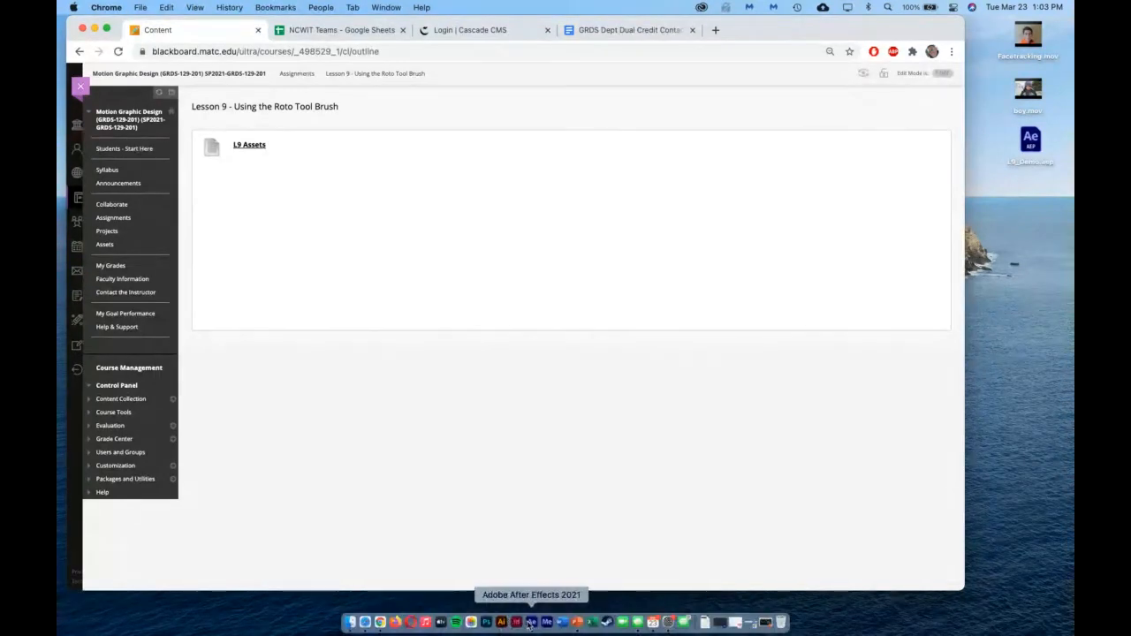
pyautogui.click(531, 622)
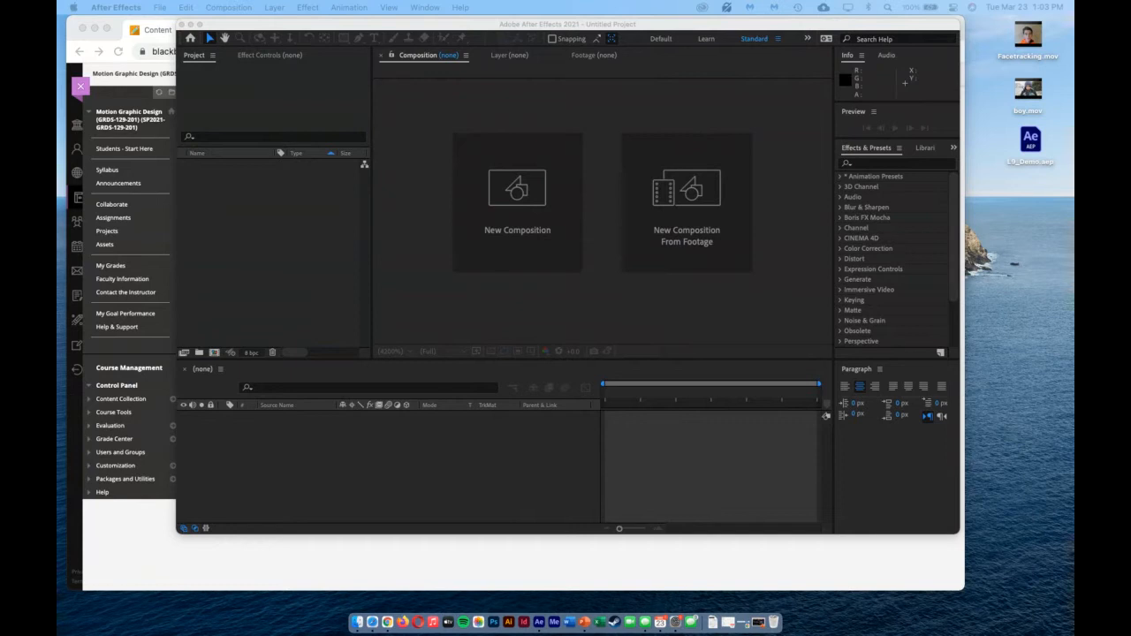
# Step: Switch back to the course site in Chrome and open the Kinetic Type project's Submission Folder
pyautogui.click(152, 536)
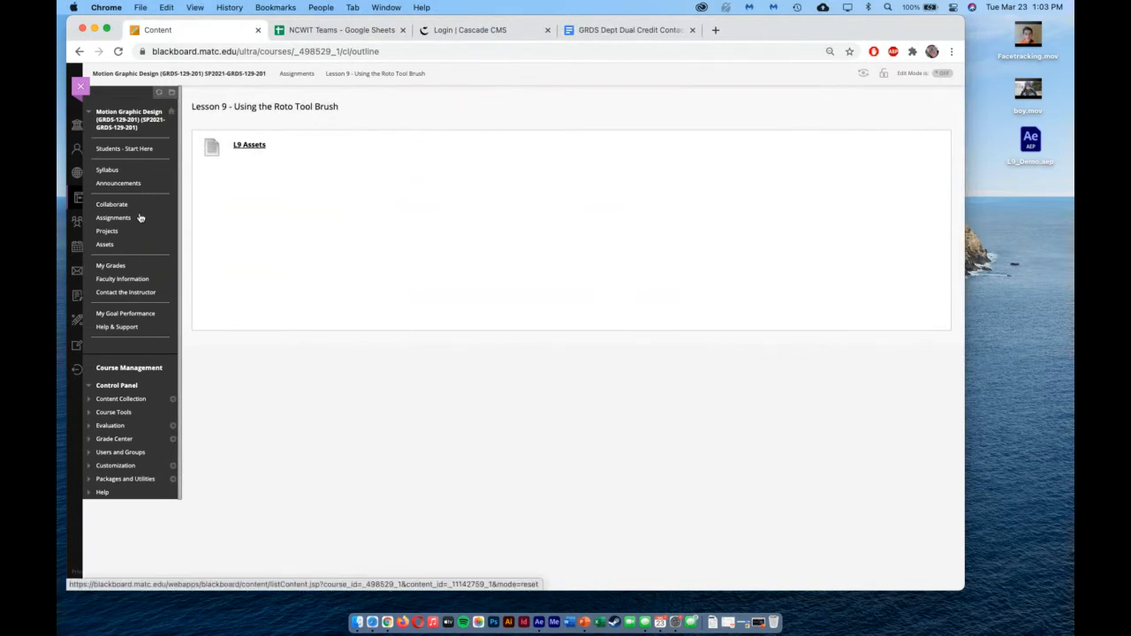
pyautogui.click(108, 231)
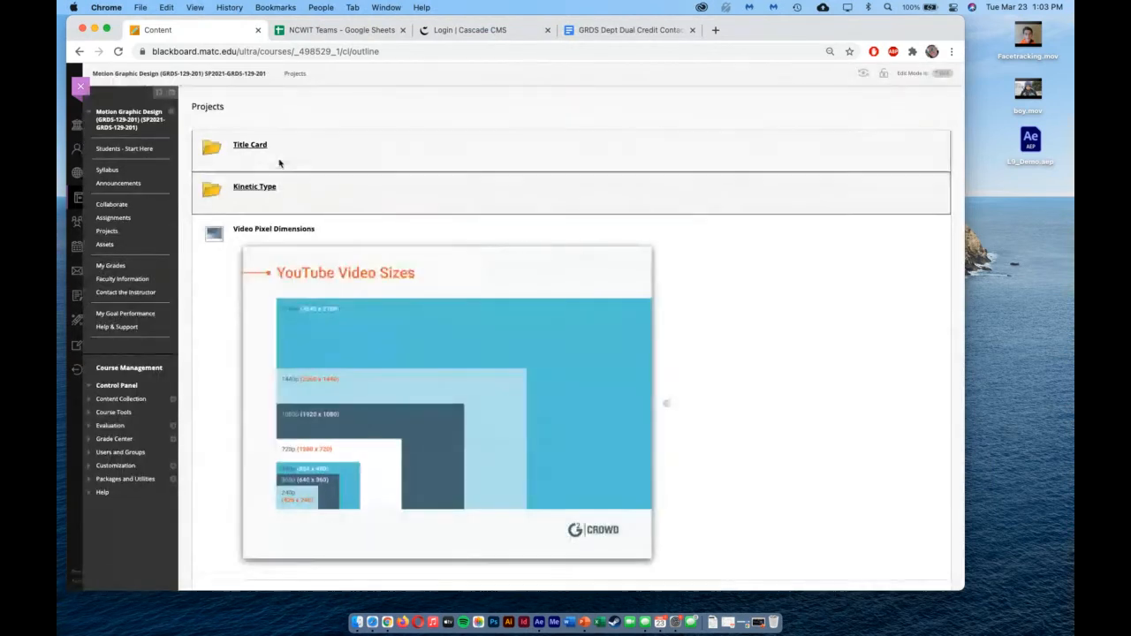
pyautogui.click(253, 187)
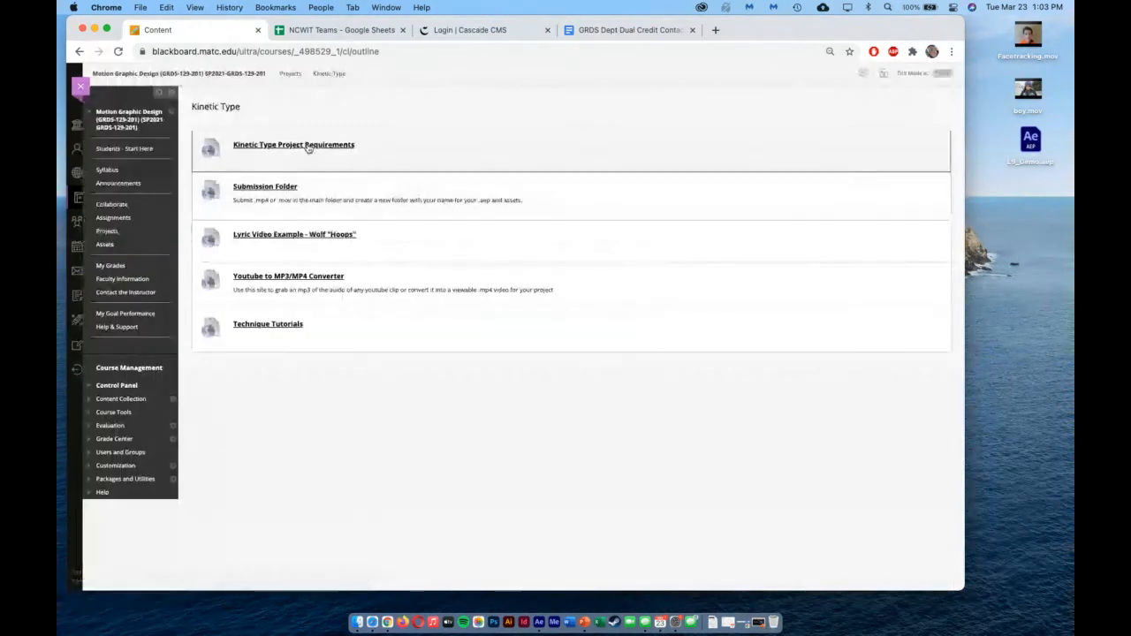
pyautogui.click(283, 189)
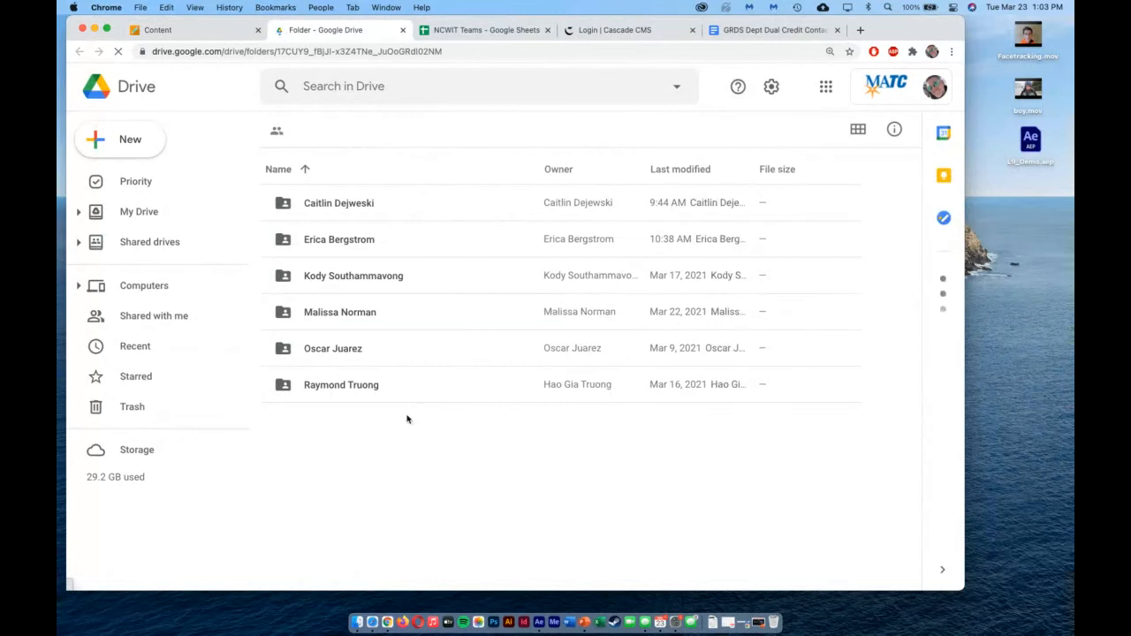
# Step: Check the contents of the first two student folders in SP2021 Kinetic Type Submissions, returning to the submissions list
pyautogui.click(342, 206)
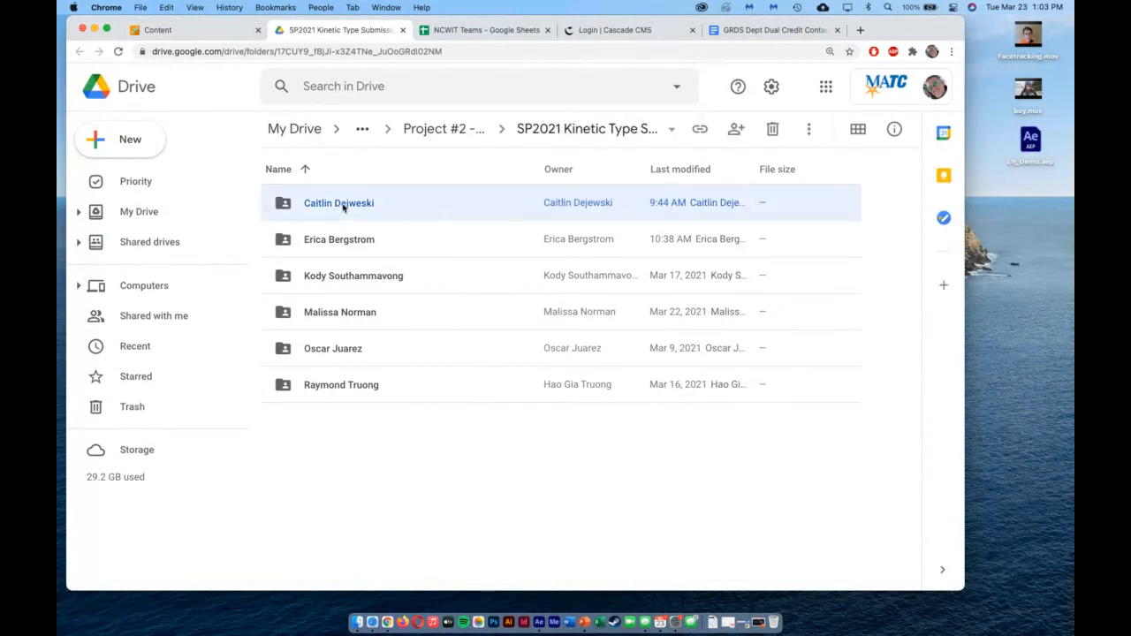
pyautogui.doubleClick(343, 207)
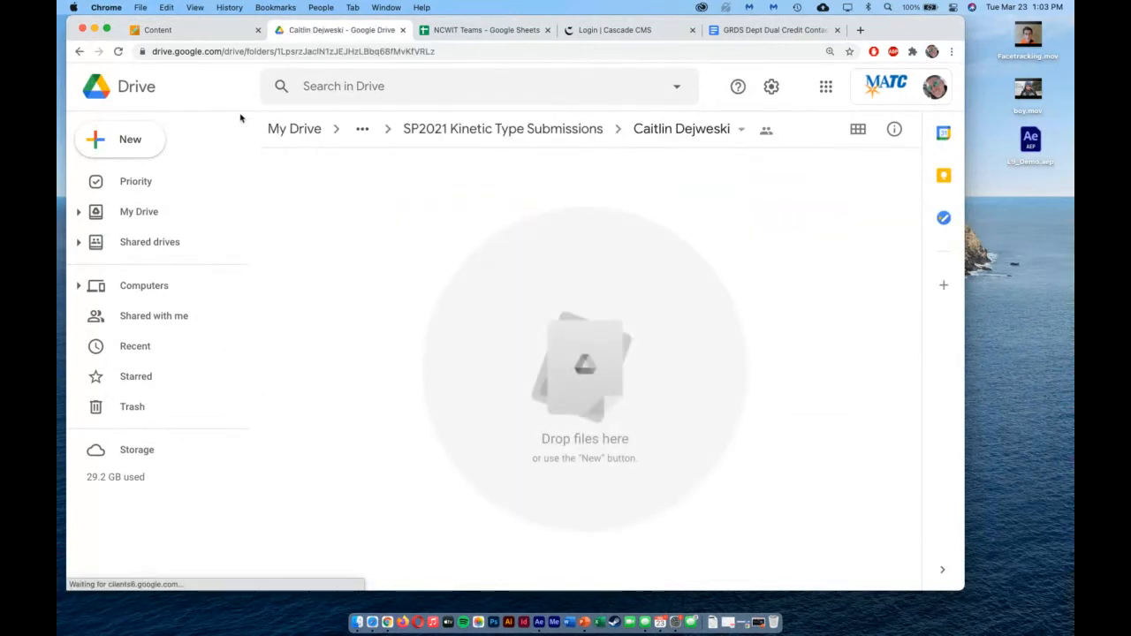
pyautogui.click(80, 51)
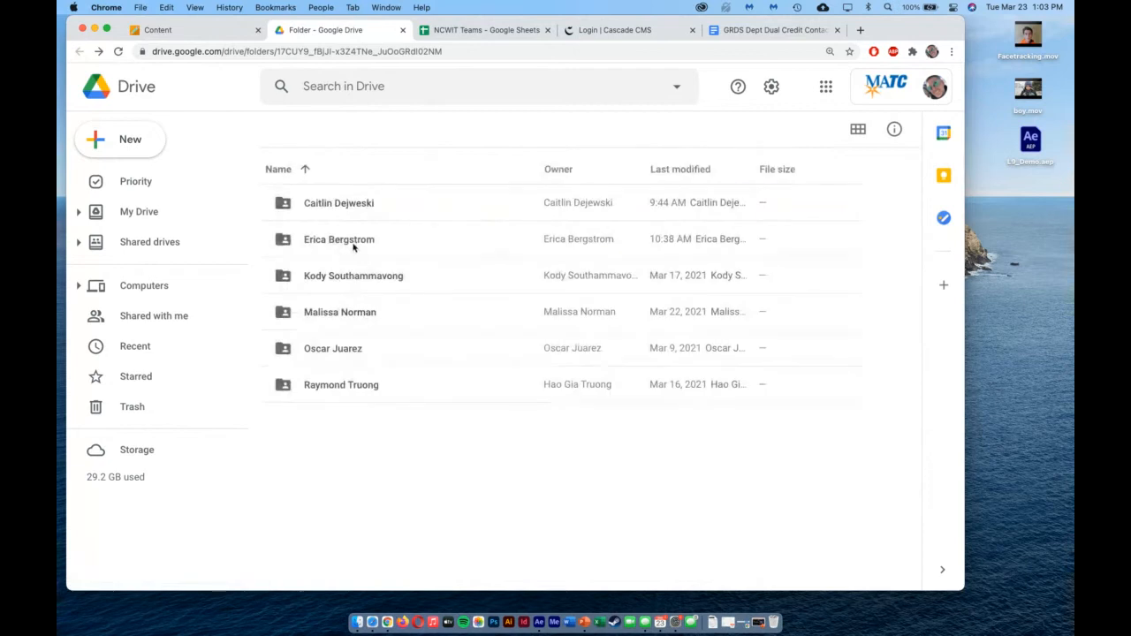
pyautogui.doubleClick(352, 248)
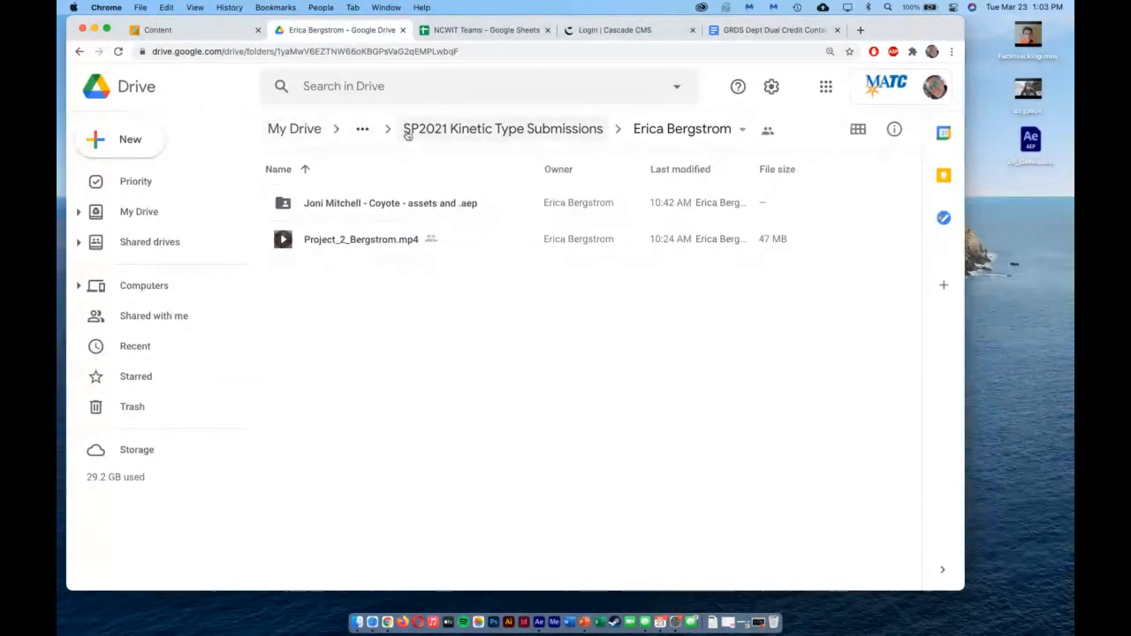
pyautogui.click(464, 134)
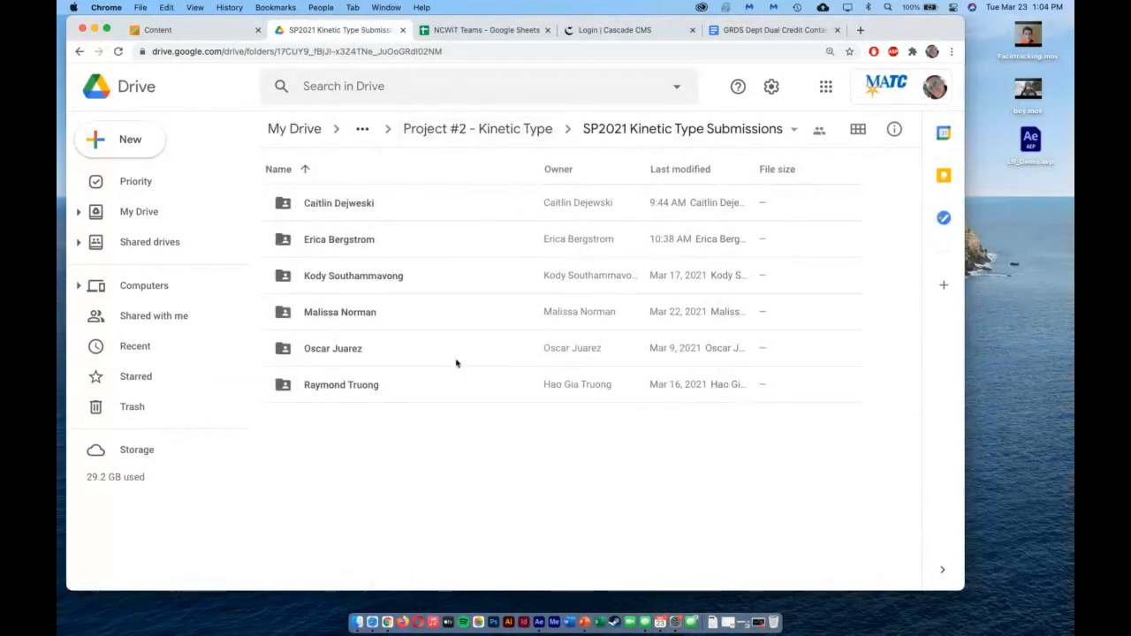
# Step: Return to the course page, minimize the browser to reach After Effects, and dismiss the clipboard error message
pyautogui.click(206, 30)
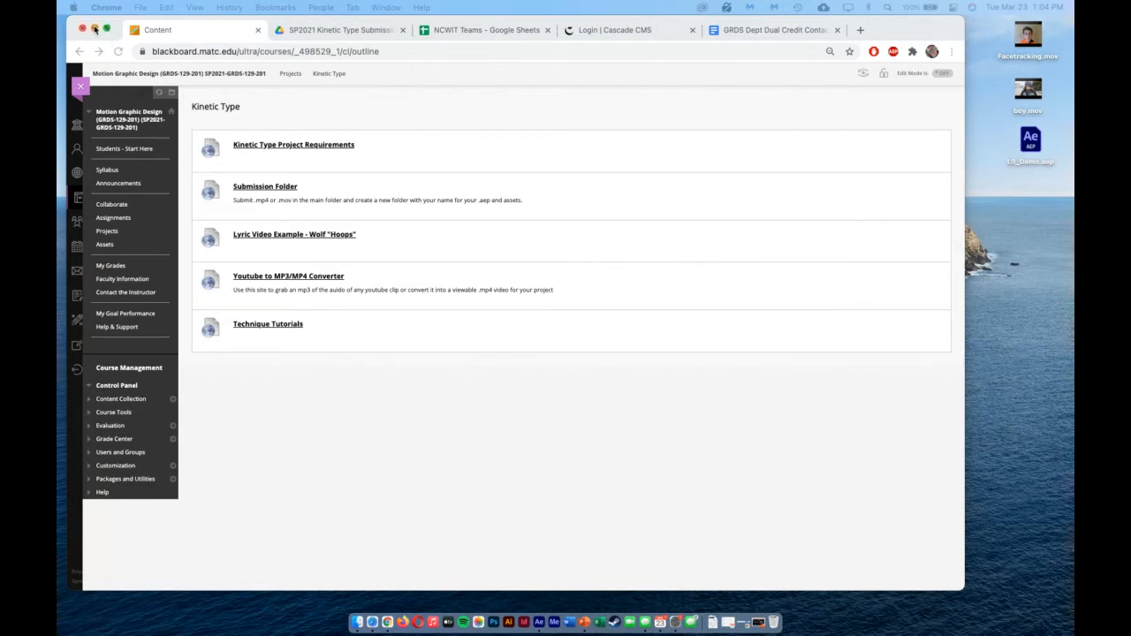
pyautogui.click(95, 29)
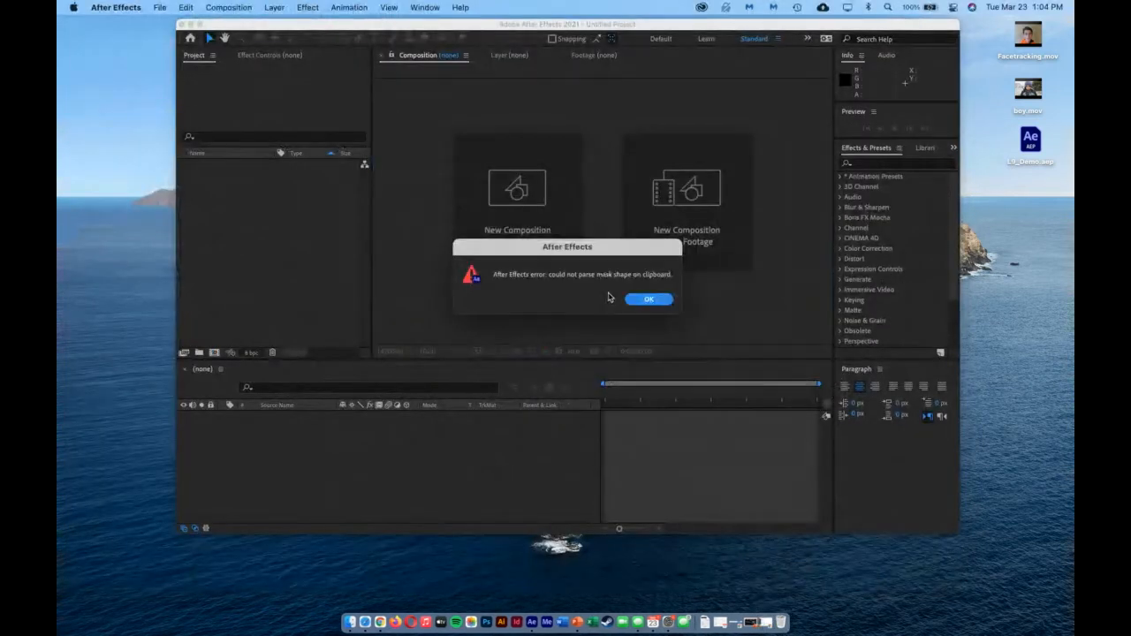
pyautogui.click(648, 299)
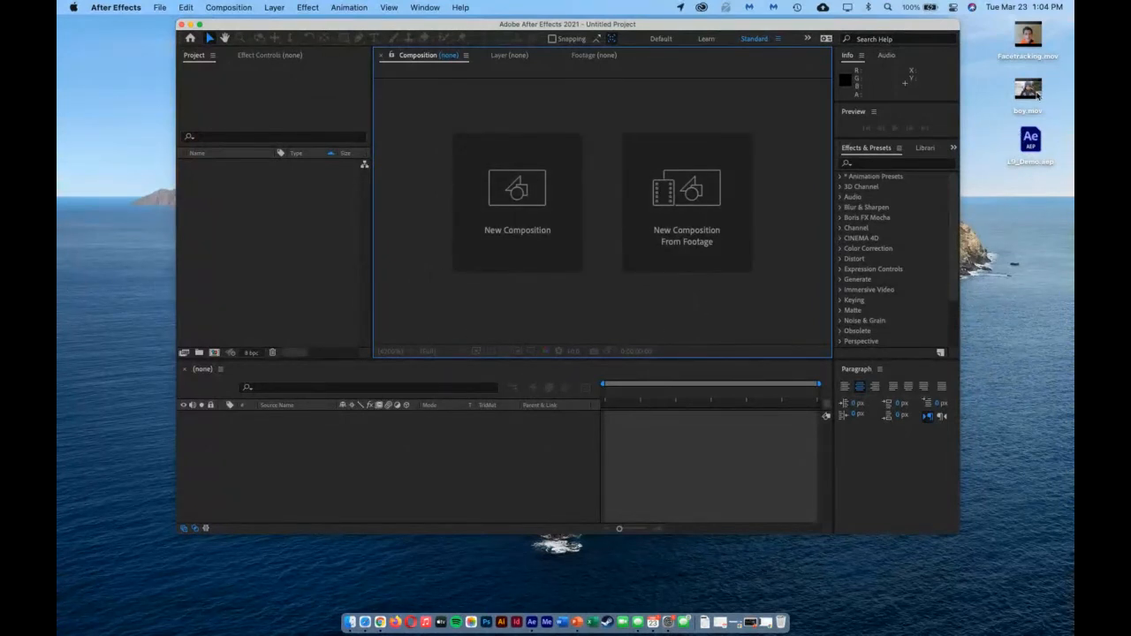
# Step: Import boy.mov from the desktop into the project and create a new composition from the footage
pyautogui.moveTo(1036, 92); pyautogui.dragTo(304, 293)
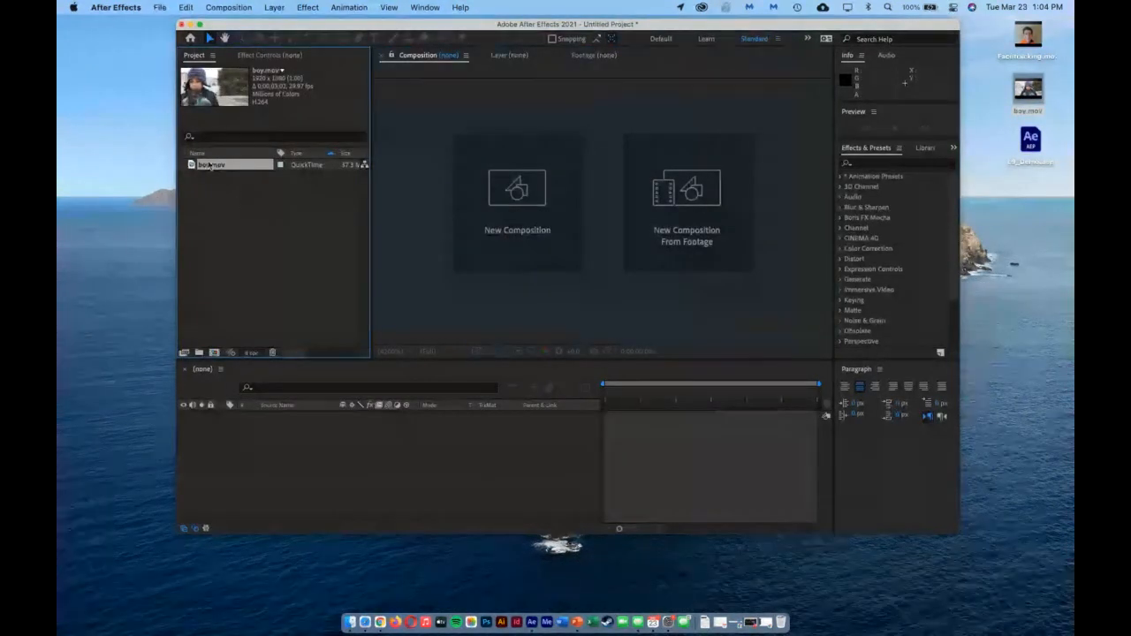
pyautogui.moveTo(209, 165); pyautogui.dragTo(694, 222)
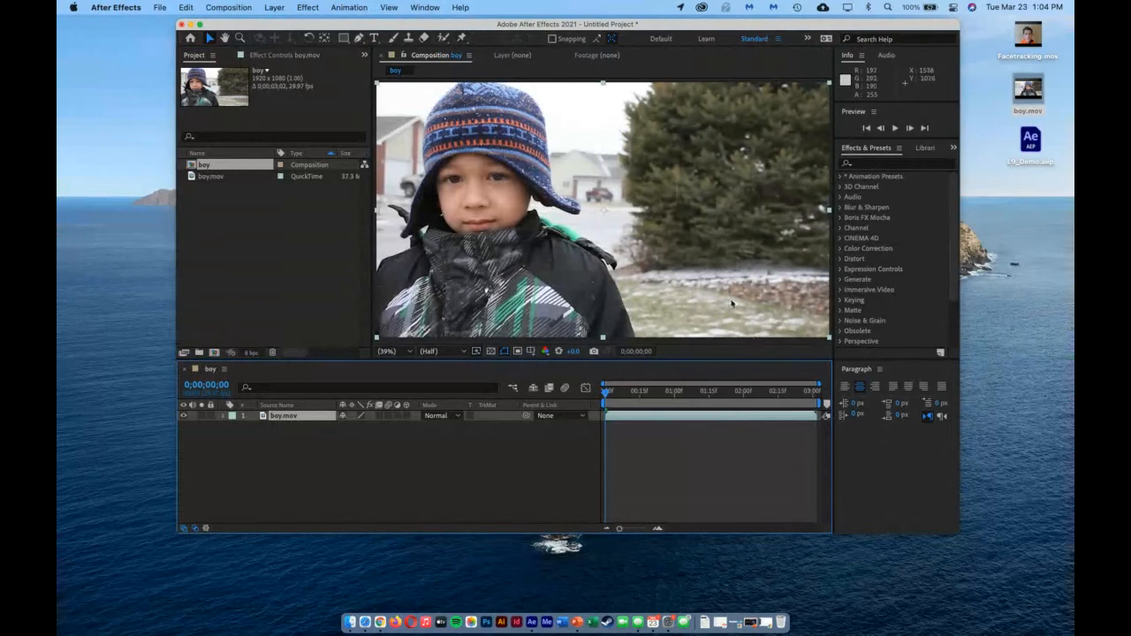
# Step: Review the boy composition's preset, size, frame rate and duration in Composition Settings, and accept them
pyautogui.click(246, 8)
pyautogui.click(250, 45)
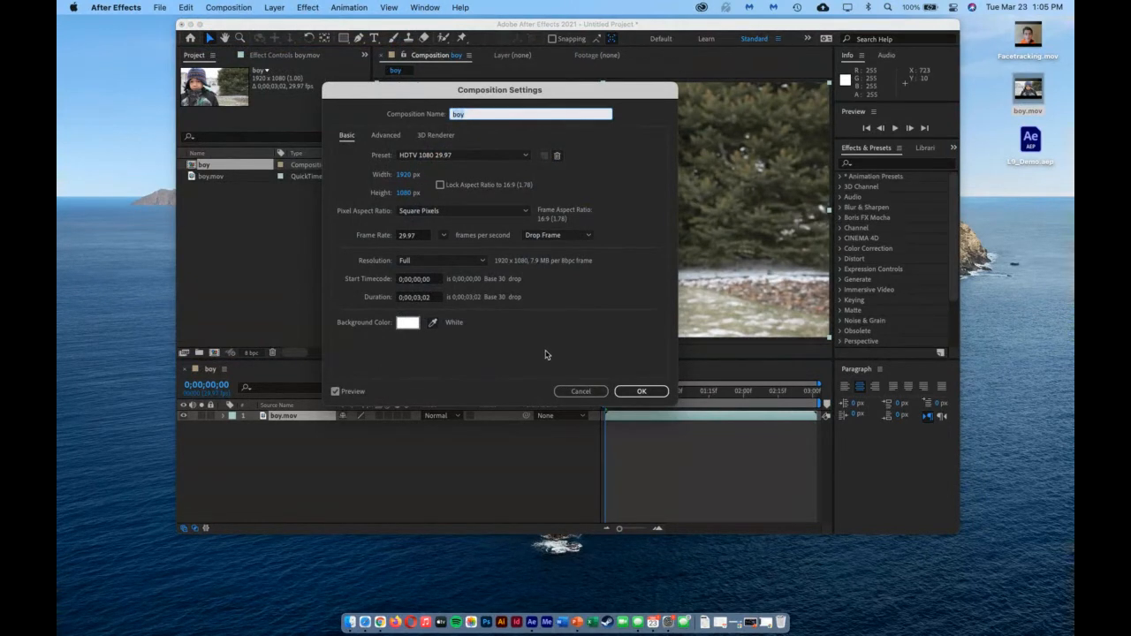
pyautogui.click(636, 396)
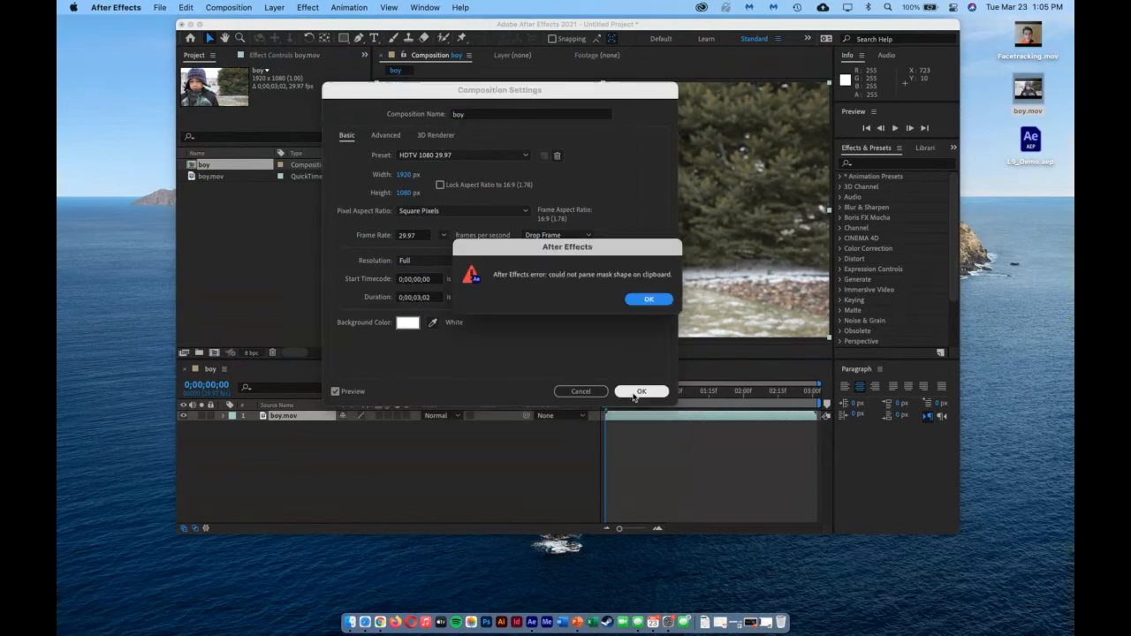
pyautogui.click(650, 300)
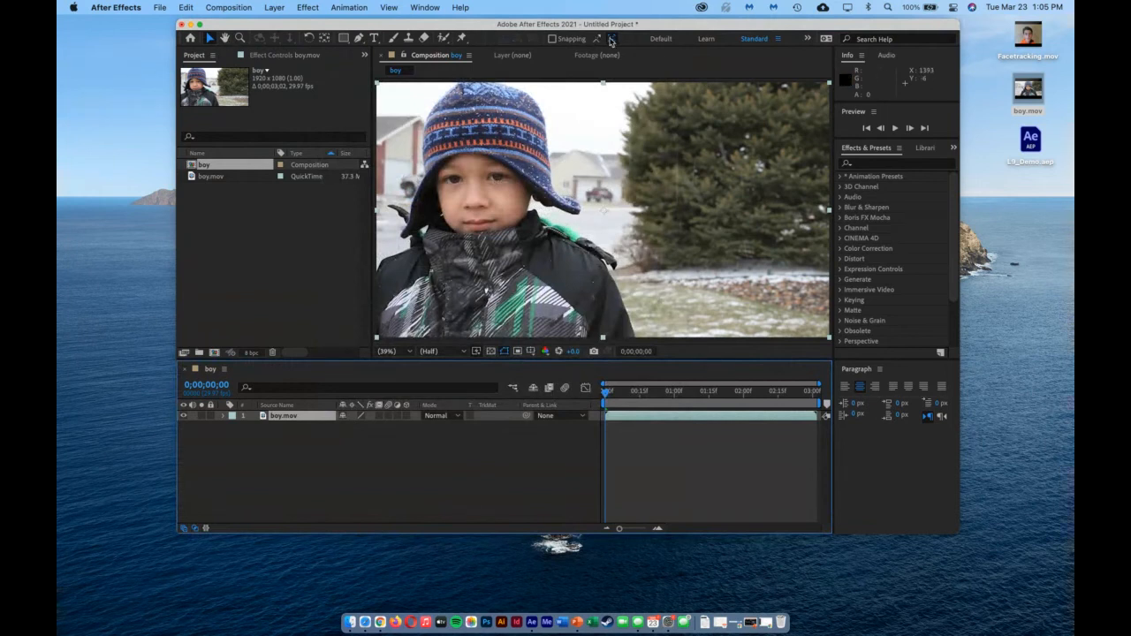
# Step: Enlarge the After Effects window and reposition it to fill most of the desktop
pyautogui.click(610, 39)
pyautogui.moveTo(955, 530); pyautogui.dragTo(1047, 580)
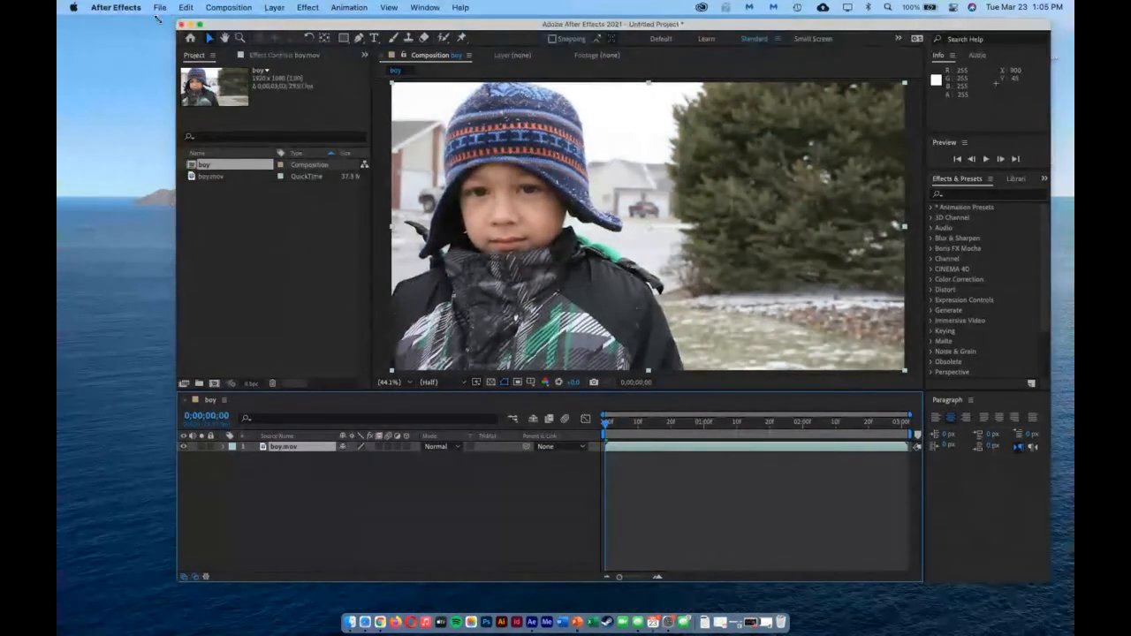
pyautogui.moveTo(175, 23); pyautogui.dragTo(84, 18)
pyautogui.moveTo(670, 25); pyautogui.dragTo(663, 26)
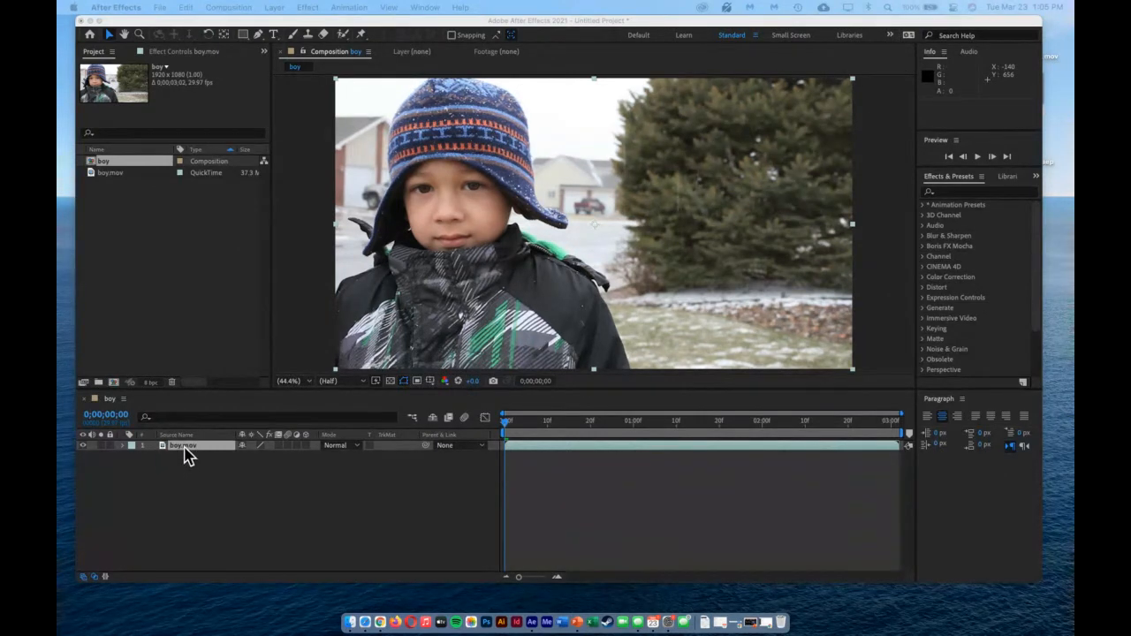
# Step: Activate the Roto Brush Tool and open the boy.mov layer in its own Layer view
pyautogui.click(345, 36)
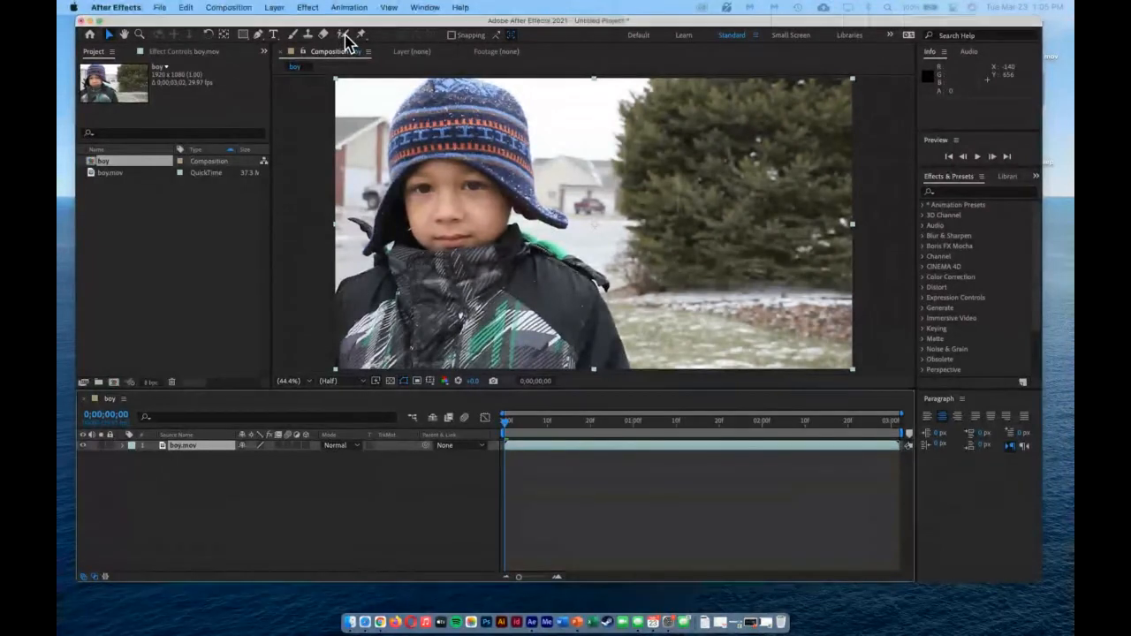
pyautogui.click(346, 36)
pyautogui.click(631, 321)
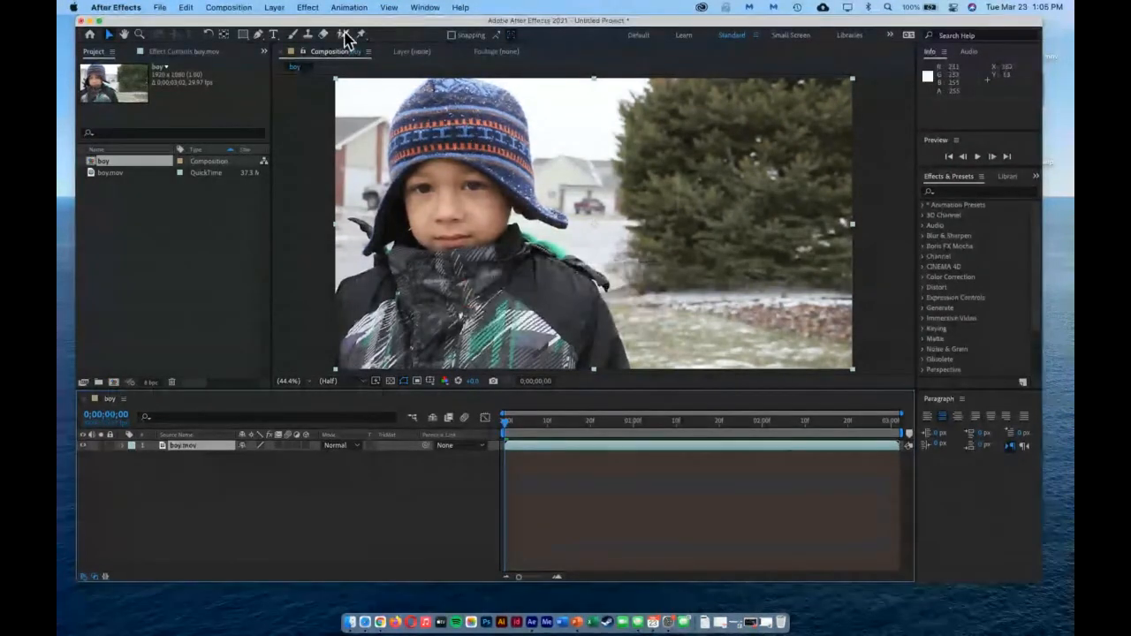
pyautogui.moveTo(345, 37)
pyautogui.mouseDown()
pyautogui.moveTo(397, 43)
pyautogui.moveTo(398, 55)
pyautogui.moveTo(398, 43)
pyautogui.mouseUp()
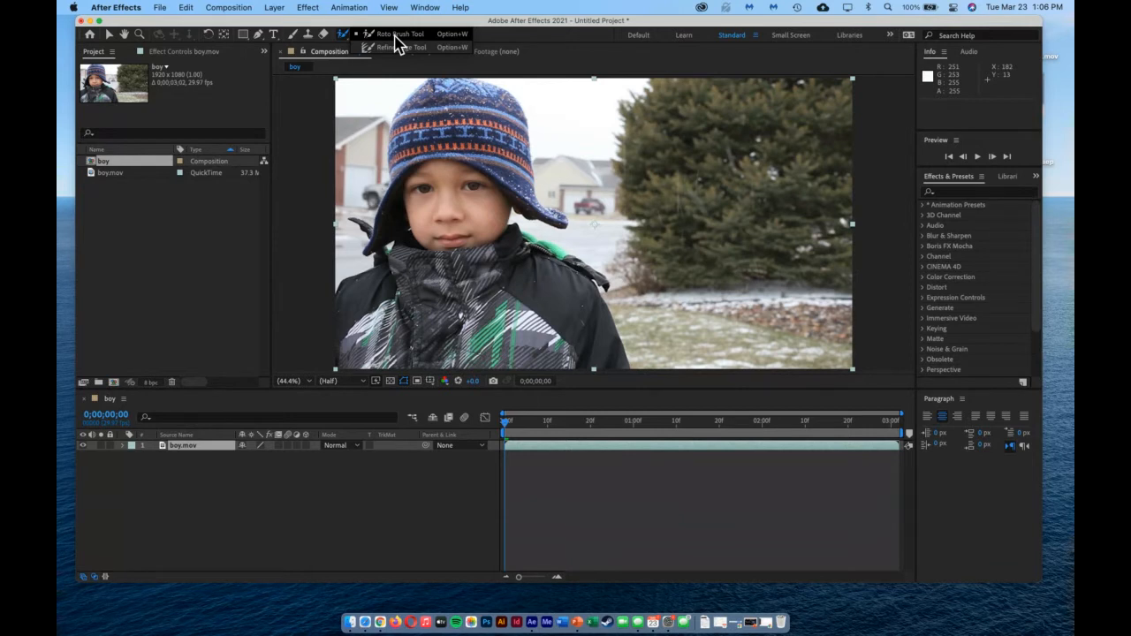
pyautogui.click(395, 37)
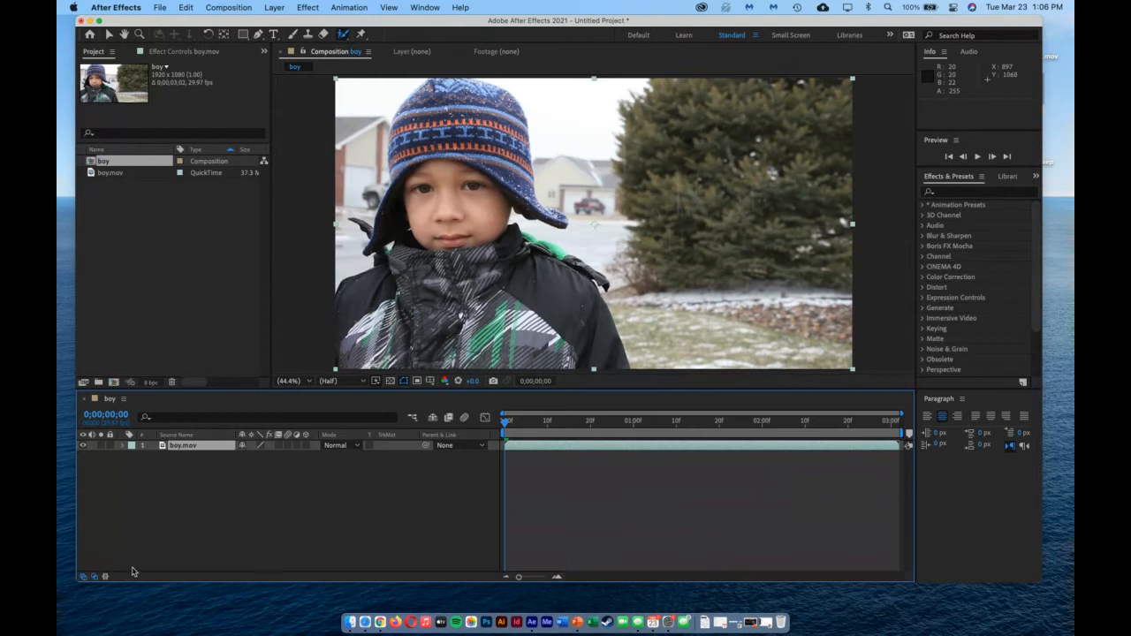
pyautogui.doubleClick(184, 446)
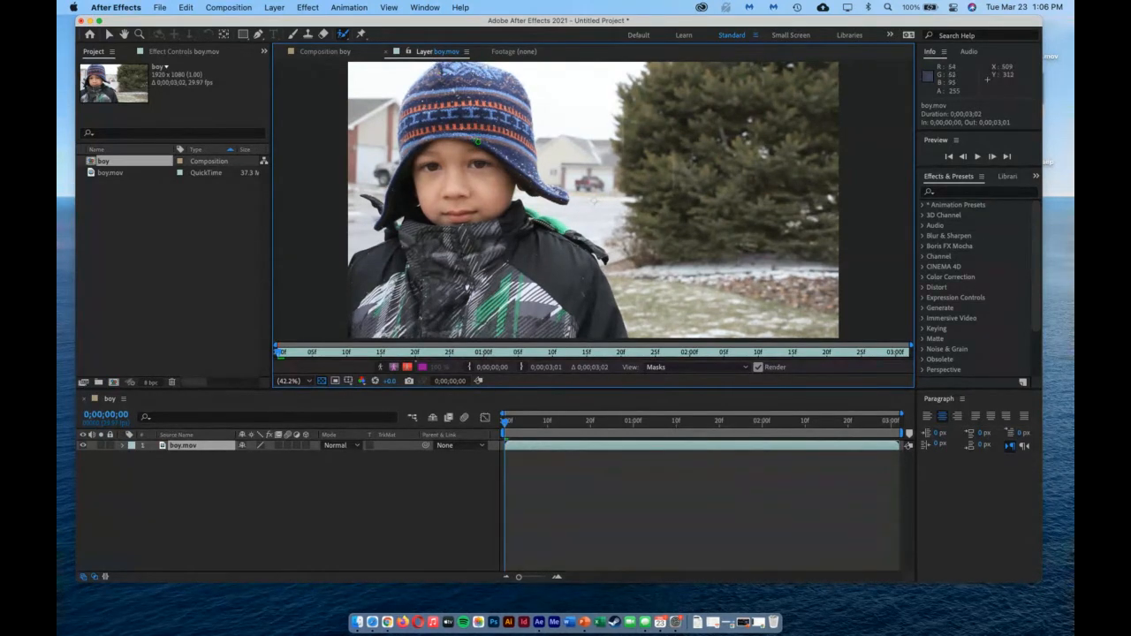
# Step: Display the brush settings and set the brush diameter to 30 px
pyautogui.click(425, 7)
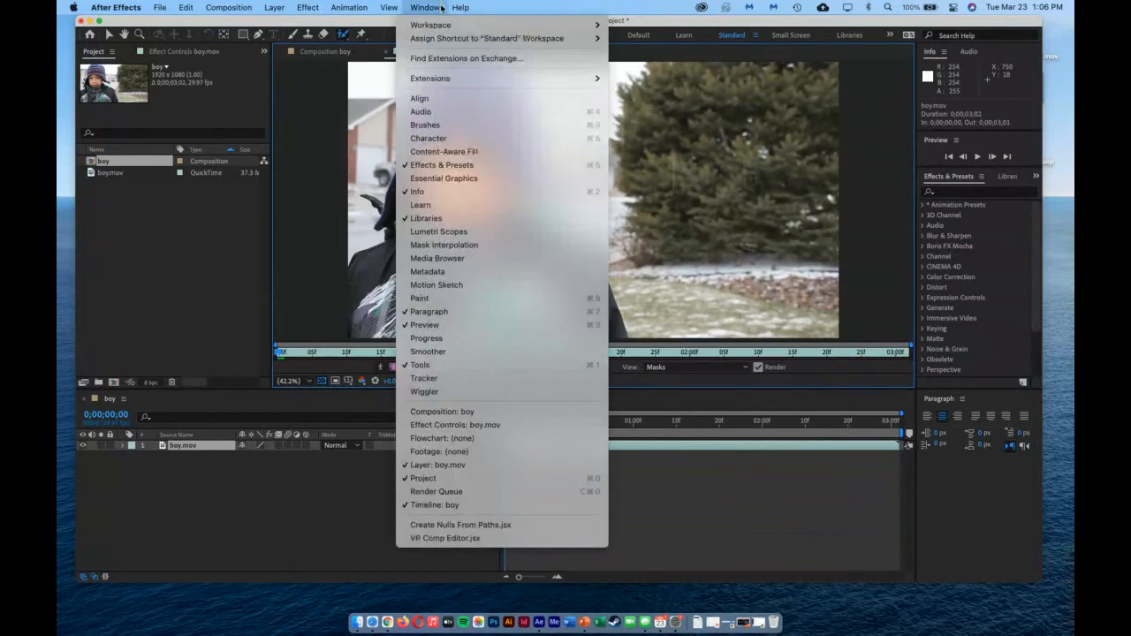
pyautogui.click(427, 125)
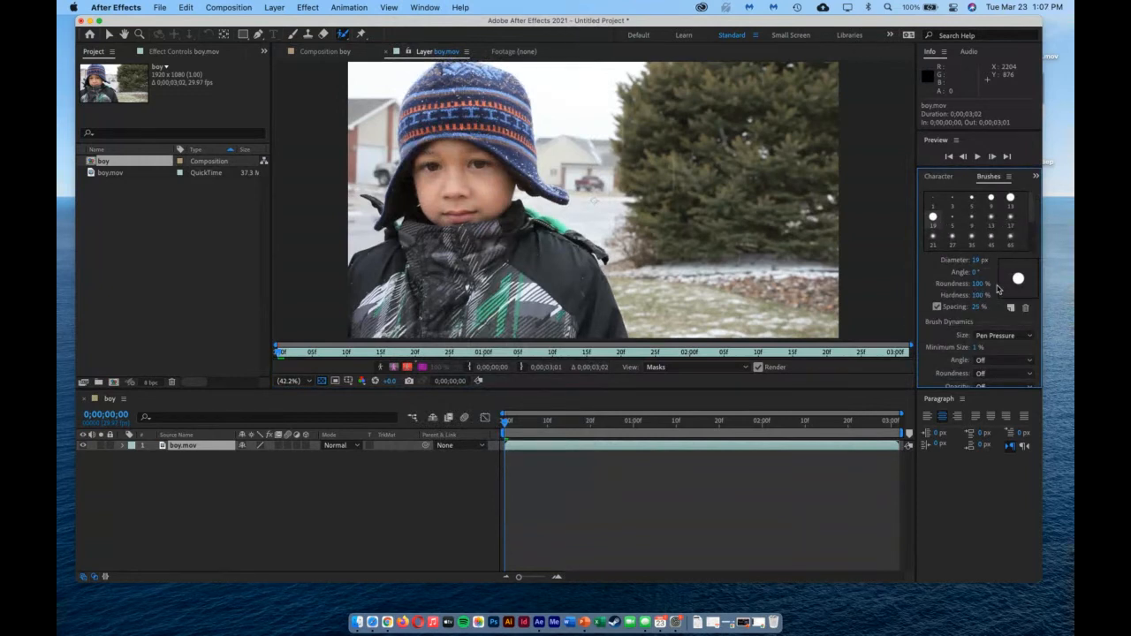
pyautogui.moveTo(1033, 209)
pyautogui.mouseDown()
pyautogui.moveTo(1034, 232)
pyautogui.moveTo(1034, 201)
pyautogui.mouseUp()
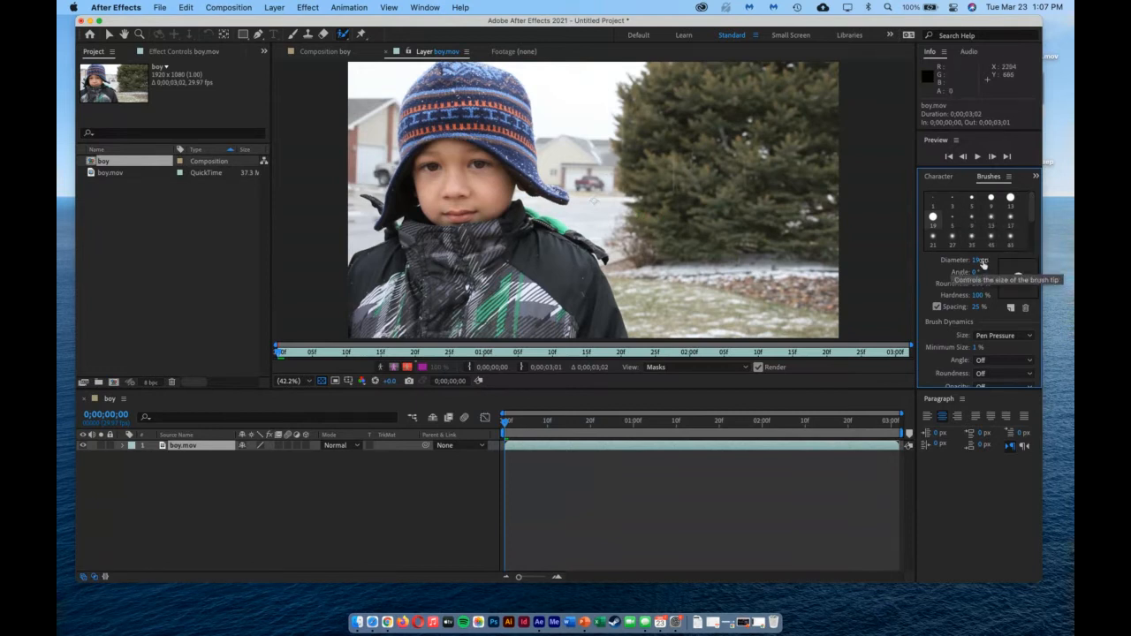
pyautogui.moveTo(977, 260)
pyautogui.mouseDown()
pyautogui.moveTo(956, 260)
pyautogui.moveTo(972, 260)
pyautogui.mouseUp()
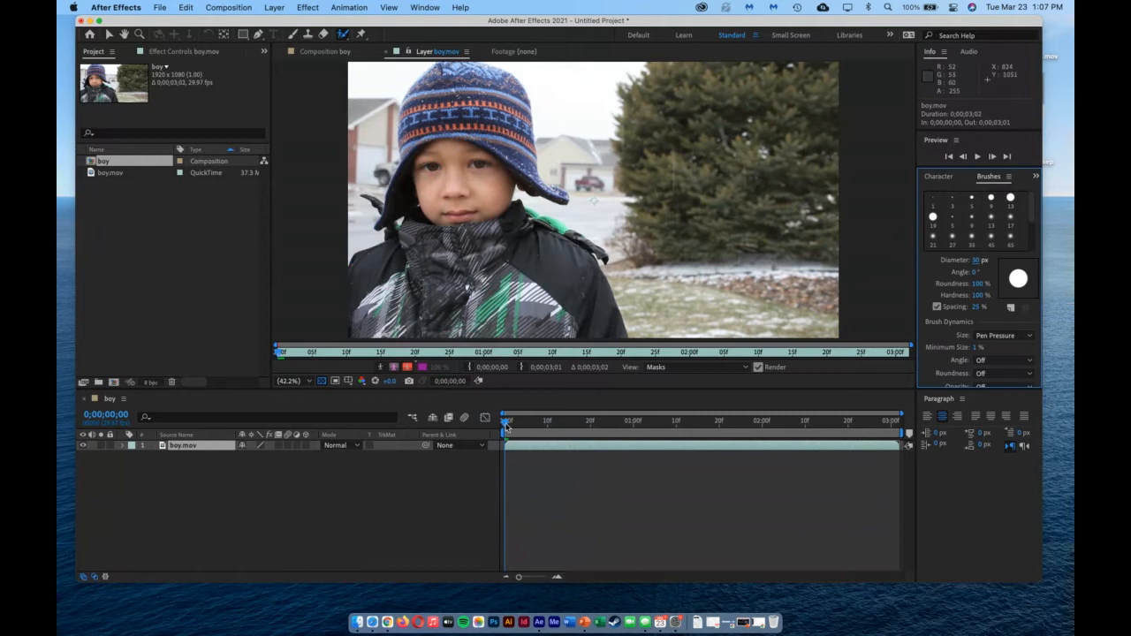
# Step: On the first frame, paint Roto Brush foreground strokes down the boy's hat, face and scarf, across his jacket, and over both shoulders
pyautogui.moveTo(506, 424); pyautogui.dragTo(444, 449)
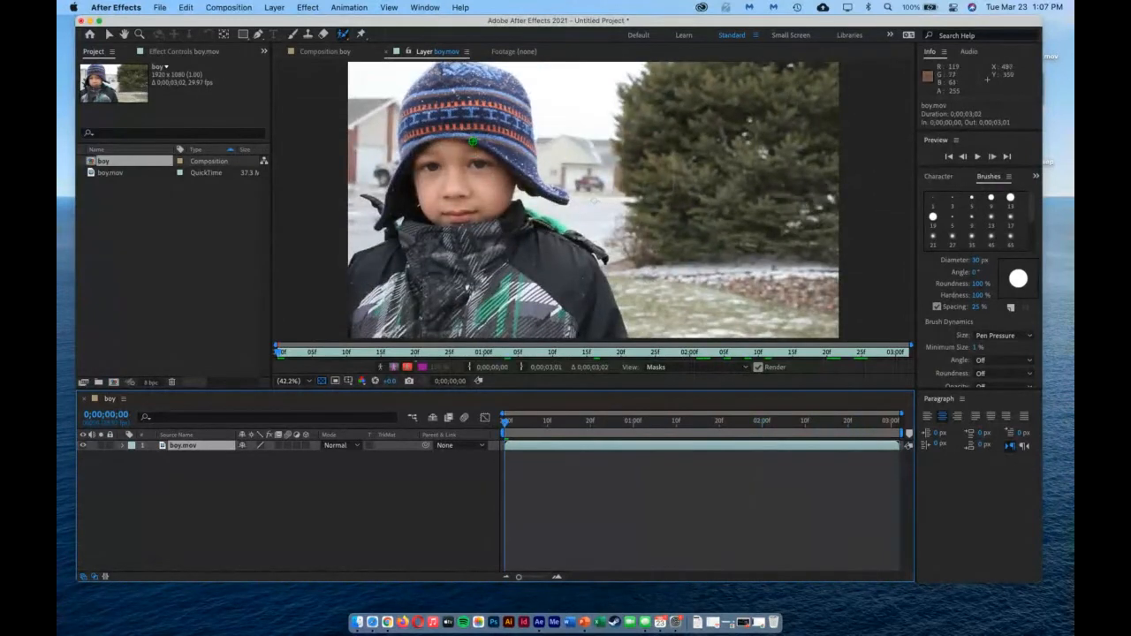
pyautogui.moveTo(459, 75); pyautogui.dragTo(466, 310)
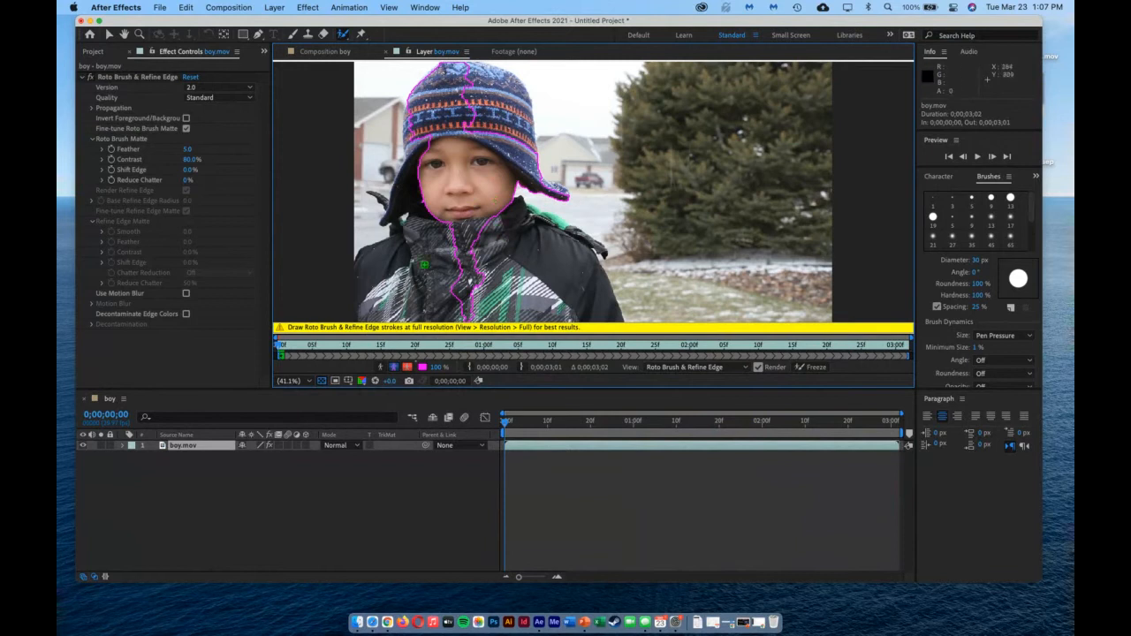
pyautogui.moveTo(377, 274); pyautogui.dragTo(578, 270)
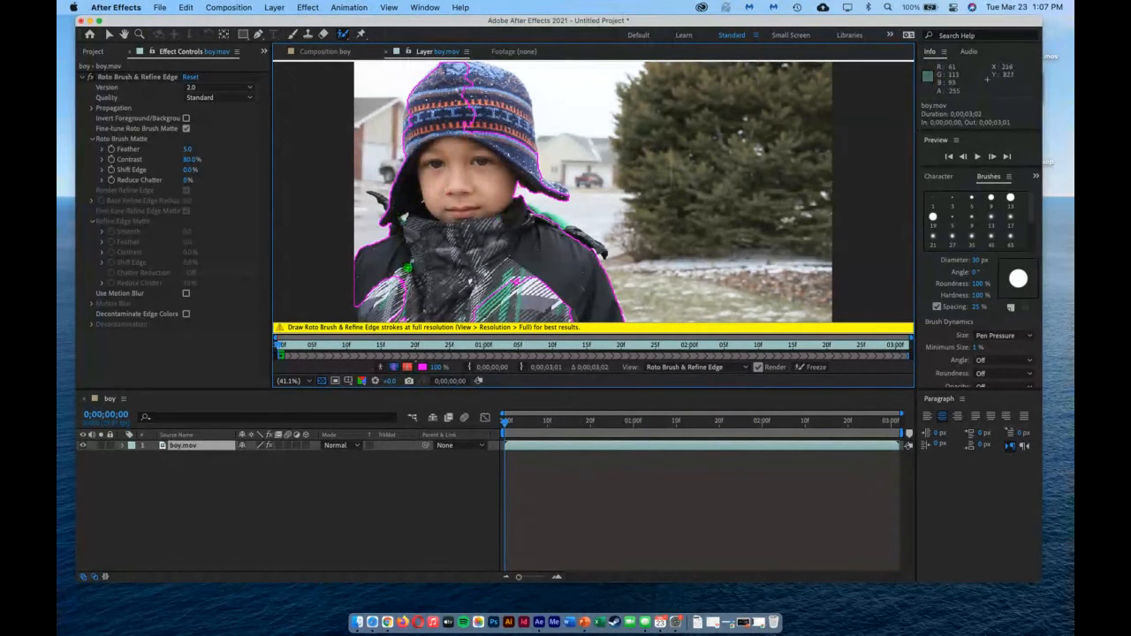
pyautogui.moveTo(406, 267); pyautogui.dragTo(380, 313)
pyautogui.moveTo(521, 252); pyautogui.dragTo(522, 321)
pyautogui.moveTo(534, 218); pyautogui.dragTo(601, 249)
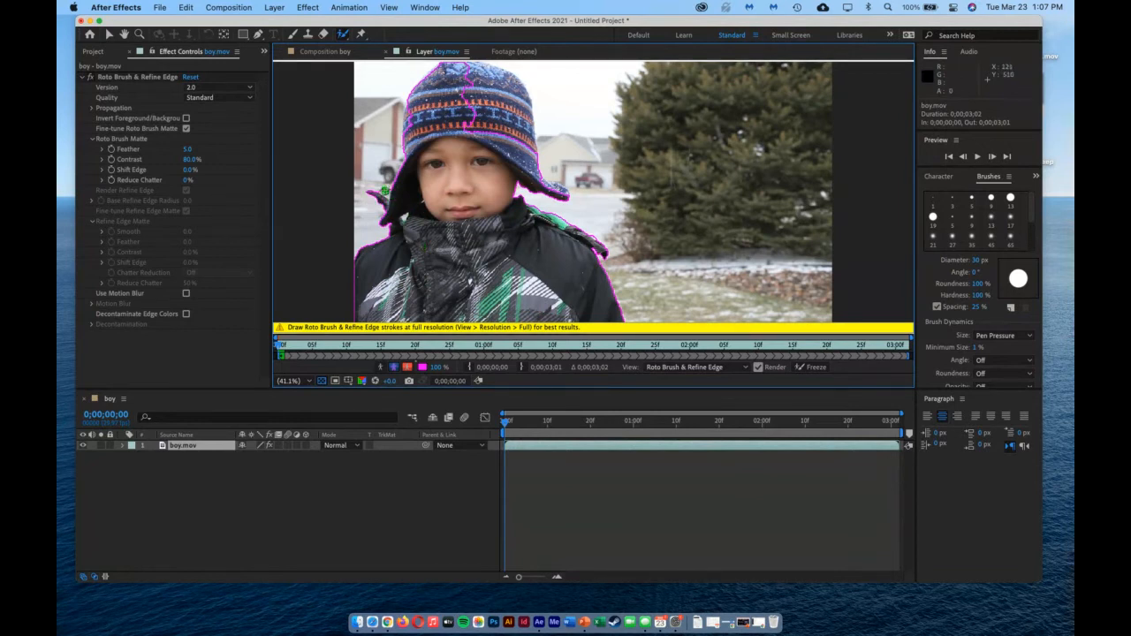
# Step: Add foreground strokes over the knitted part of the hat and along its ear flap on the tree side
pyautogui.moveTo(503, 144); pyautogui.dragTo(493, 96)
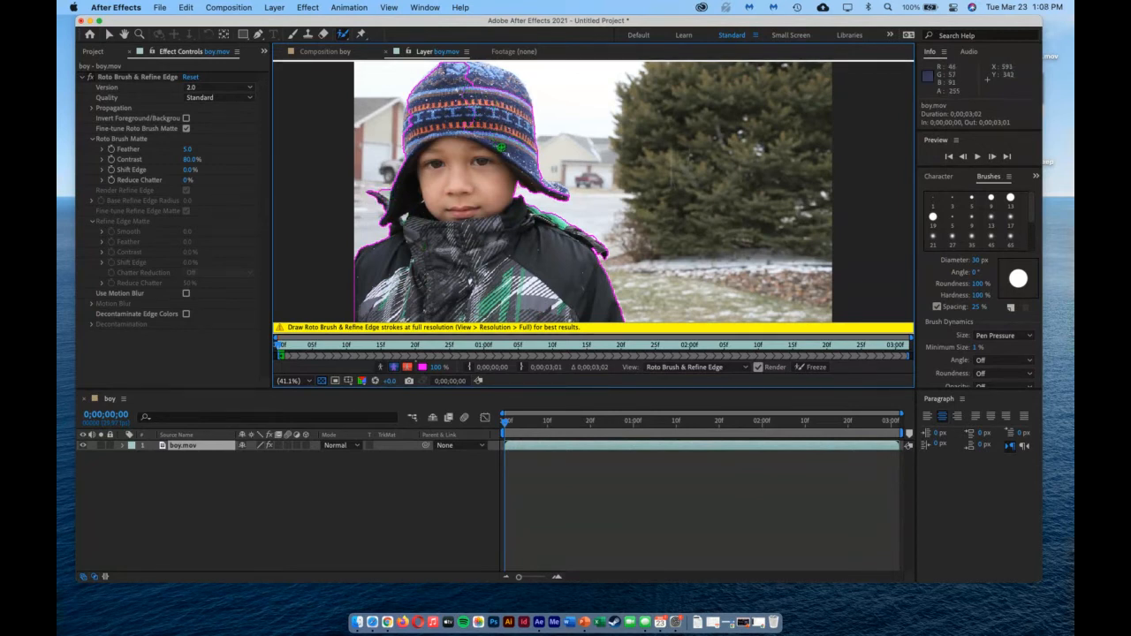
pyautogui.moveTo(513, 132); pyautogui.dragTo(486, 78)
pyautogui.moveTo(534, 179); pyautogui.dragTo(573, 232)
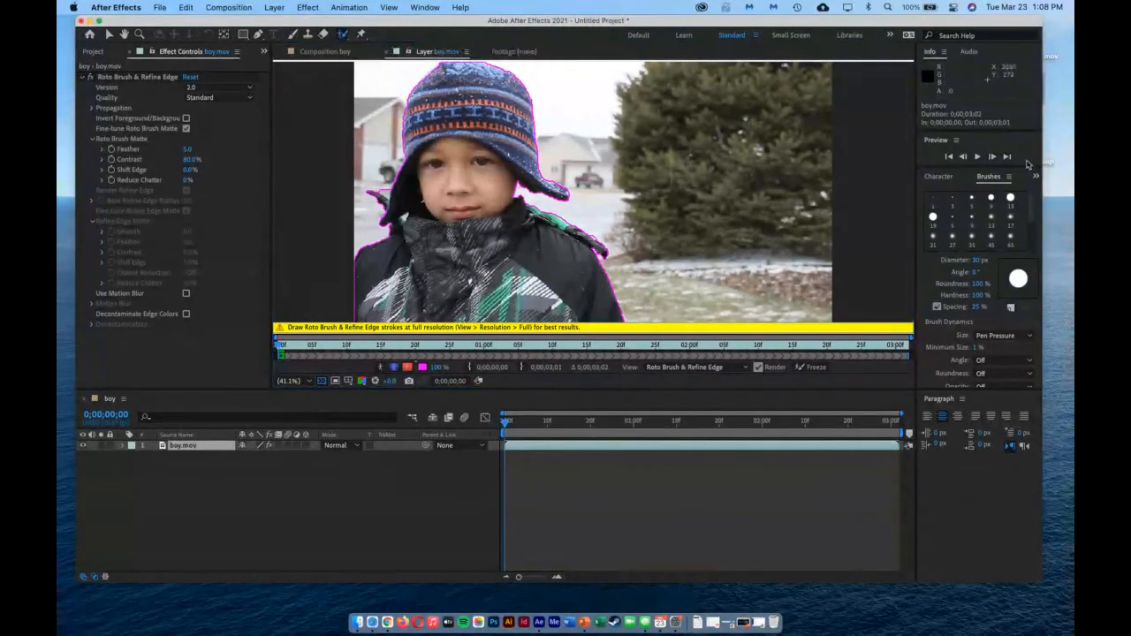
# Step: Reduce the brush diameter to 13 px and subtract the background beside the hat flap on the street side
pyautogui.click(991, 199)
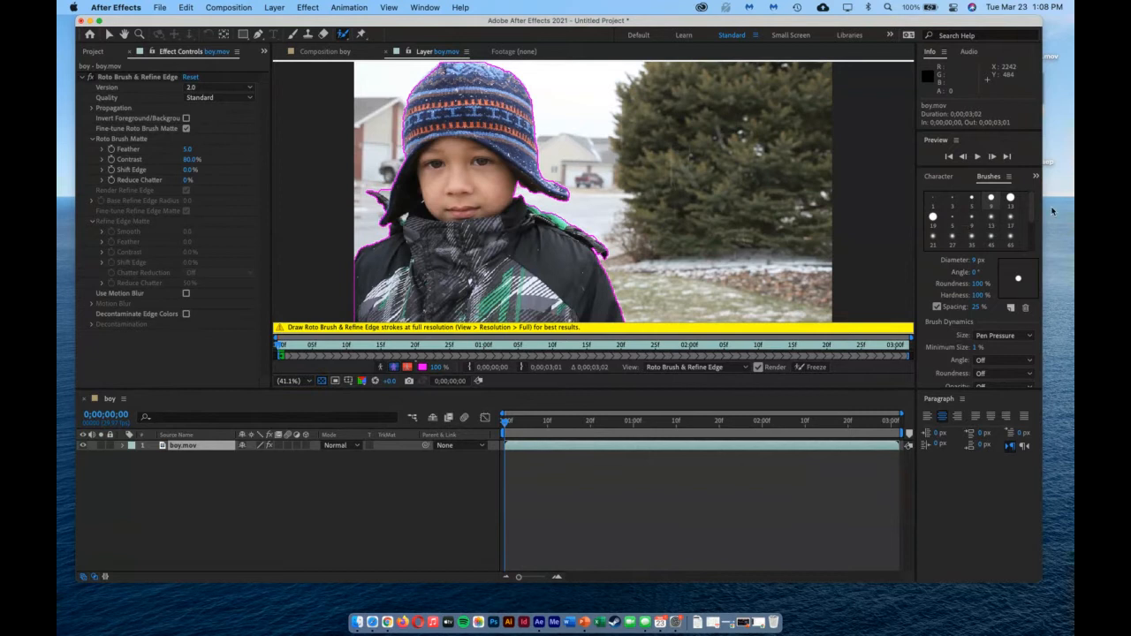
pyautogui.click(1010, 198)
pyautogui.keyDown('alt'); pyautogui.click(383, 183); pyautogui.keyUp('alt')
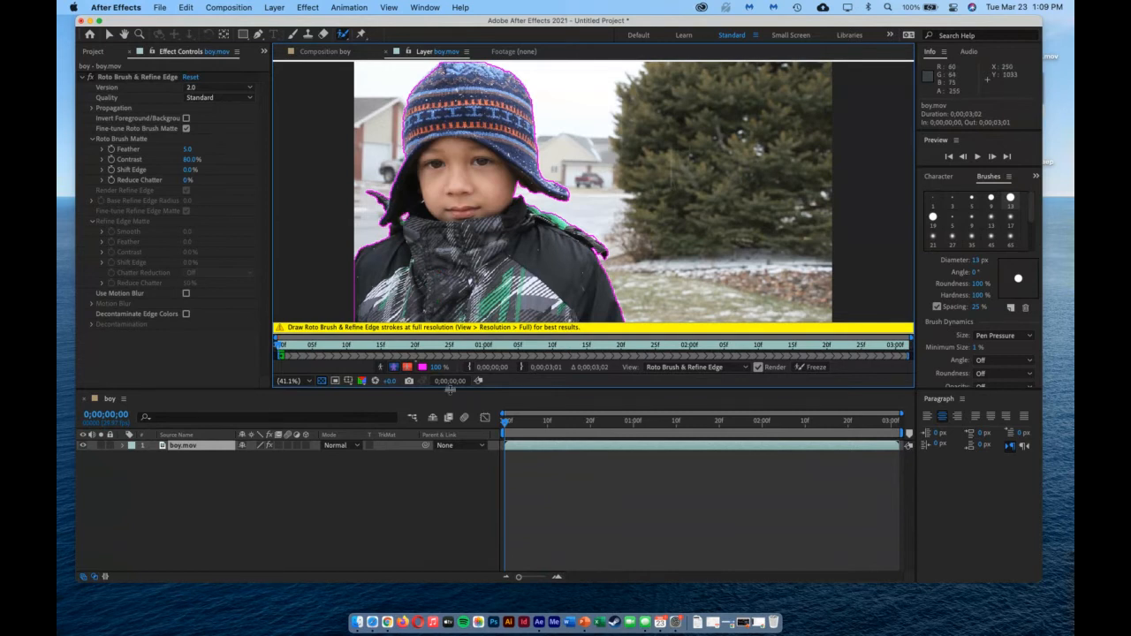
# Step: Propagate the segmentation by scrubbing the layer from the first frame to 0;00;01;08, back to 0;00;00;28, and on to the clip's end
pyautogui.click(512, 423)
pyautogui.moveTo(513, 424); pyautogui.dragTo(463, 408)
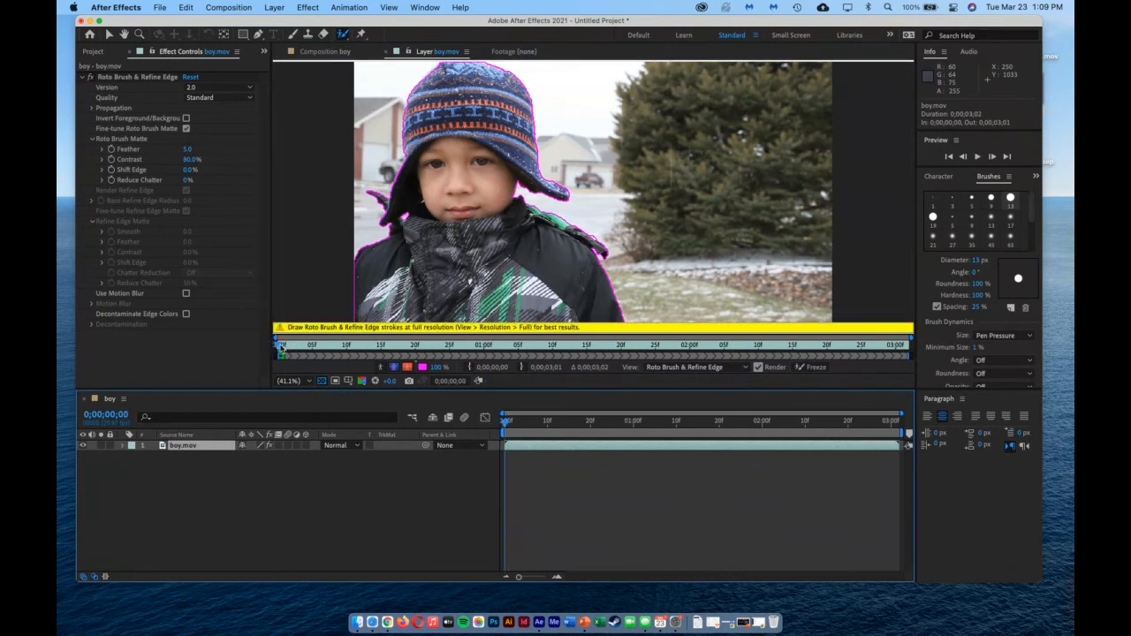
pyautogui.moveTo(281, 349); pyautogui.dragTo(538, 350)
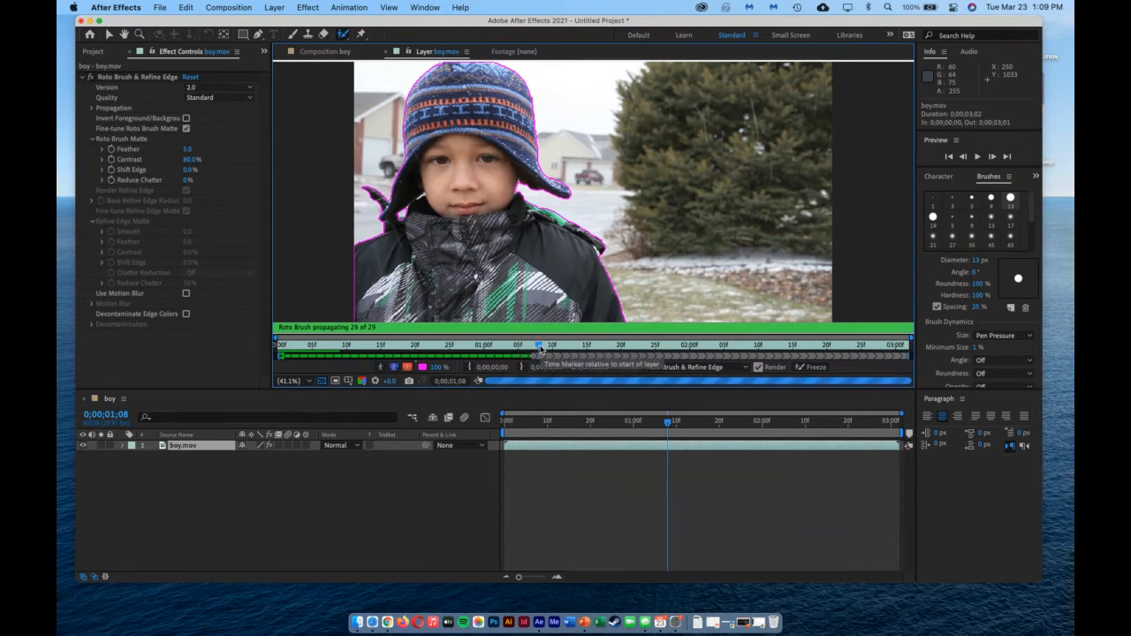
pyautogui.moveTo(541, 351)
pyautogui.mouseDown()
pyautogui.moveTo(309, 355)
pyautogui.moveTo(468, 354)
pyautogui.mouseUp()
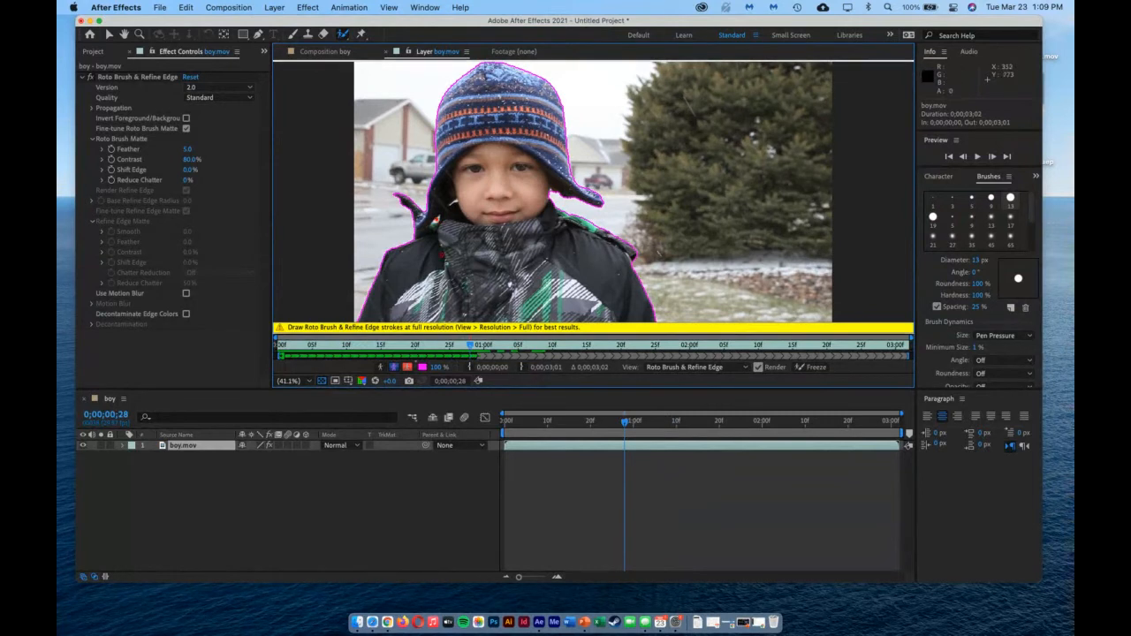
pyautogui.moveTo(470, 347); pyautogui.dragTo(946, 348)
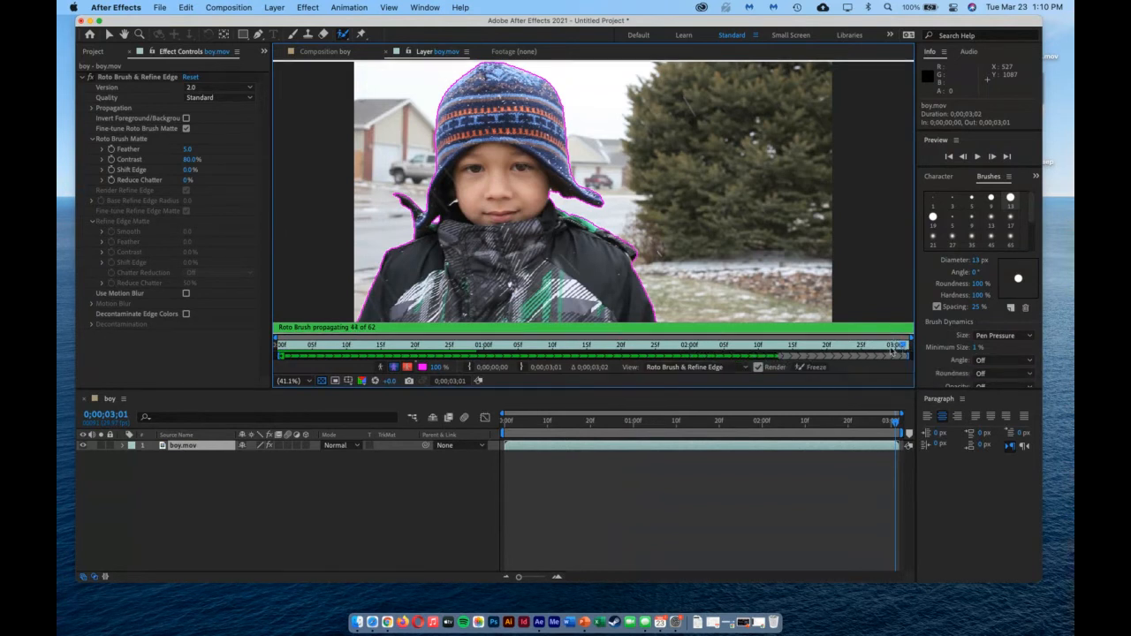
# Step: Return to frame 0;00;00;29 and subtract the background between the street-side hat flap and the jacket collar
pyautogui.click(470, 352)
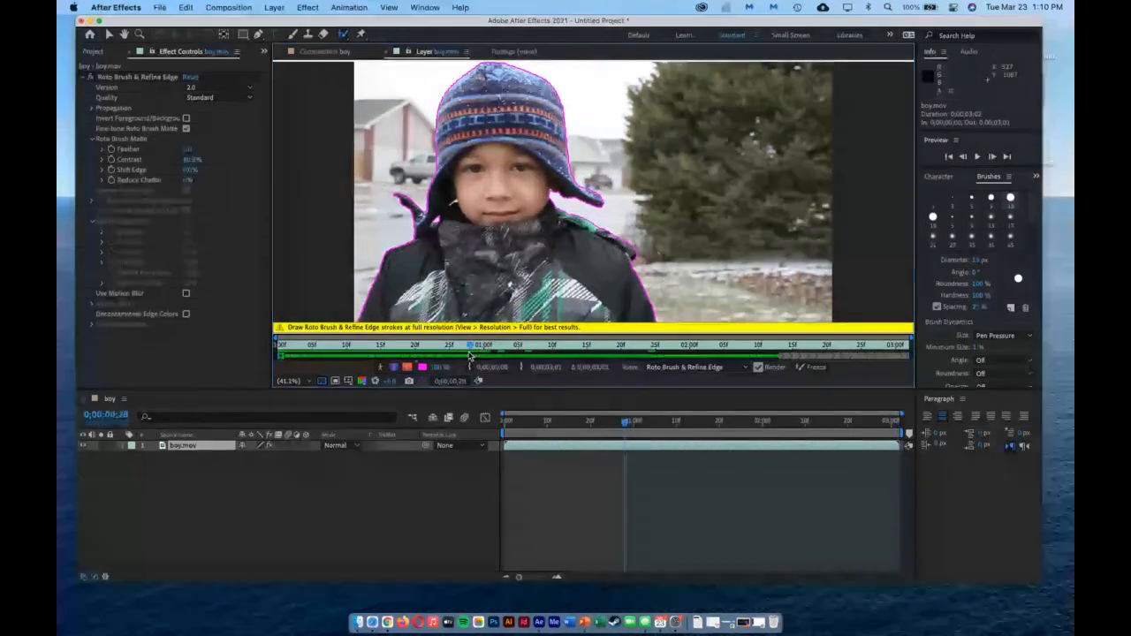
pyautogui.press('pagedown')
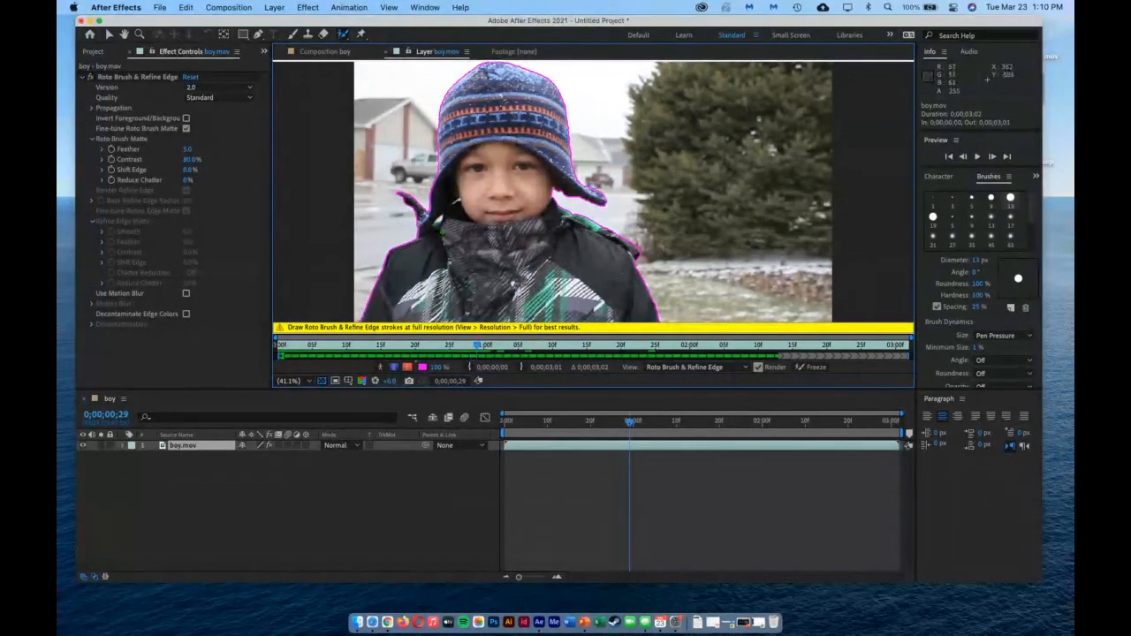
pyautogui.keyDown('alt'); pyautogui.click(441, 218); pyautogui.keyUp('alt')
# Step: Advance frame by frame to 0;00;02;06, propagating the Roto Brush matte and checking the outline around the boy on each frame
pyautogui.press('pagedown')
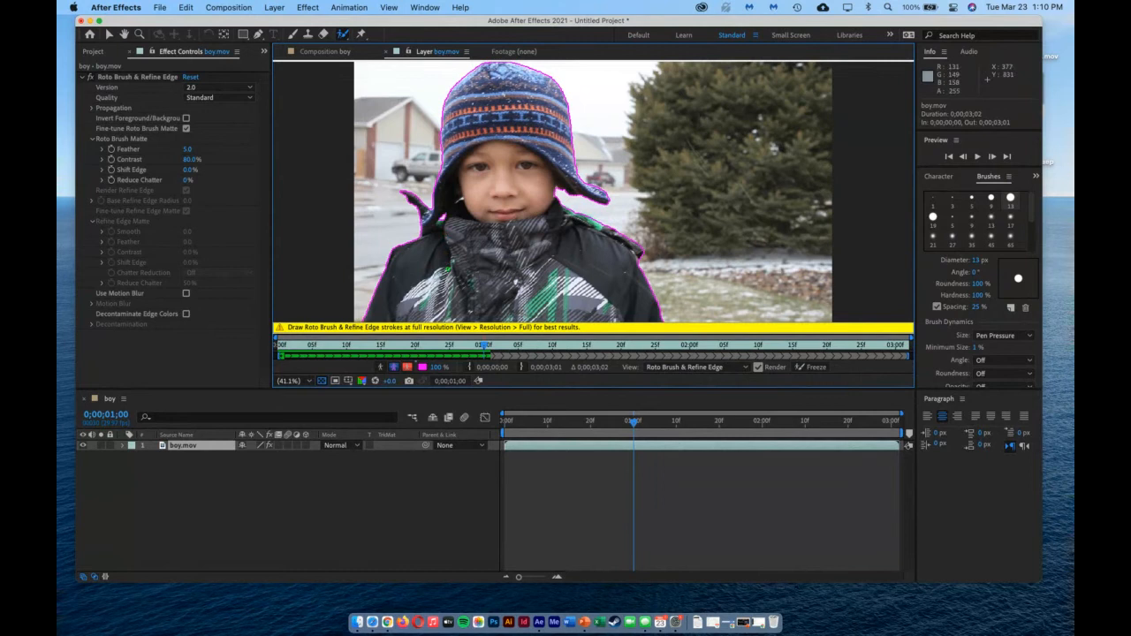
pyautogui.press('pagedown')
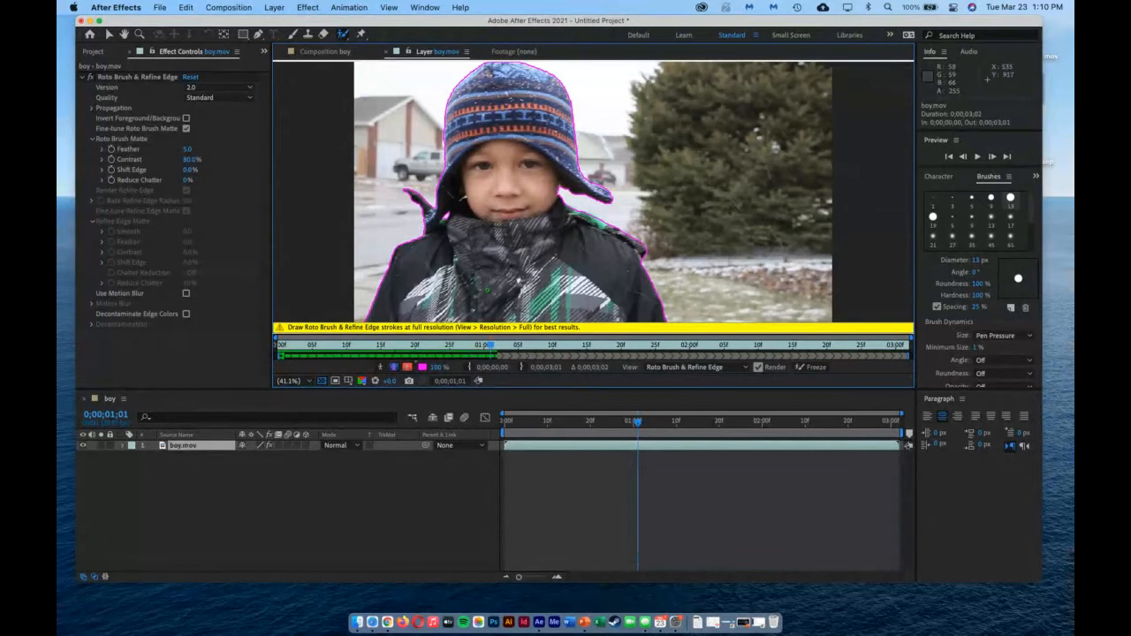
pyautogui.press('pagedown')
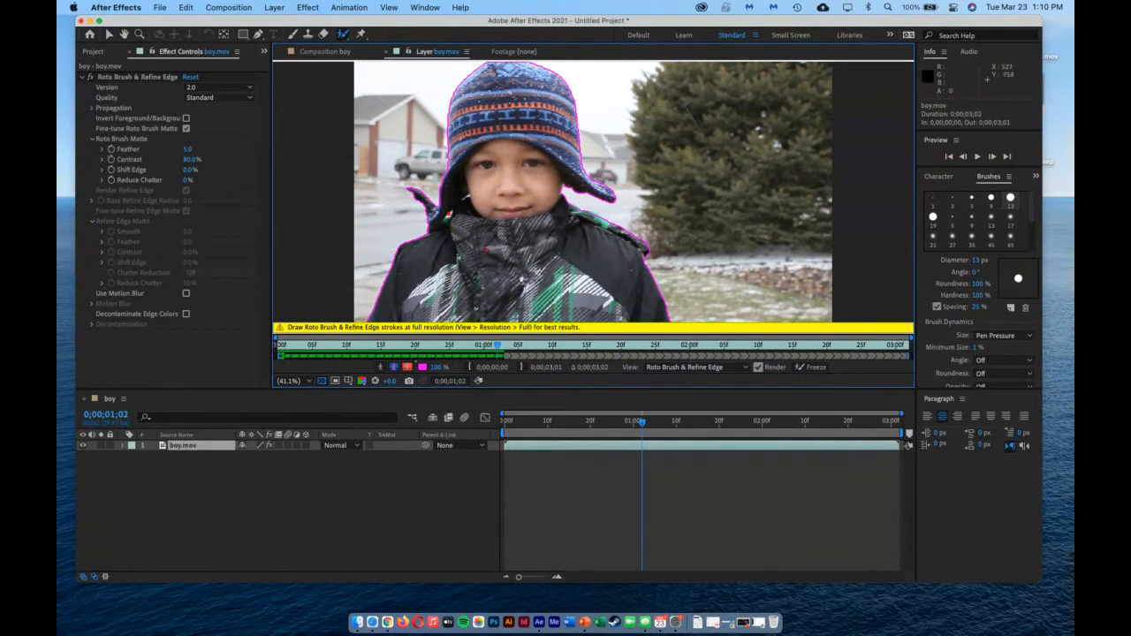
pyautogui.press('pagedown')
pyautogui.press('pagedown')
pyautogui.press('pagedown')
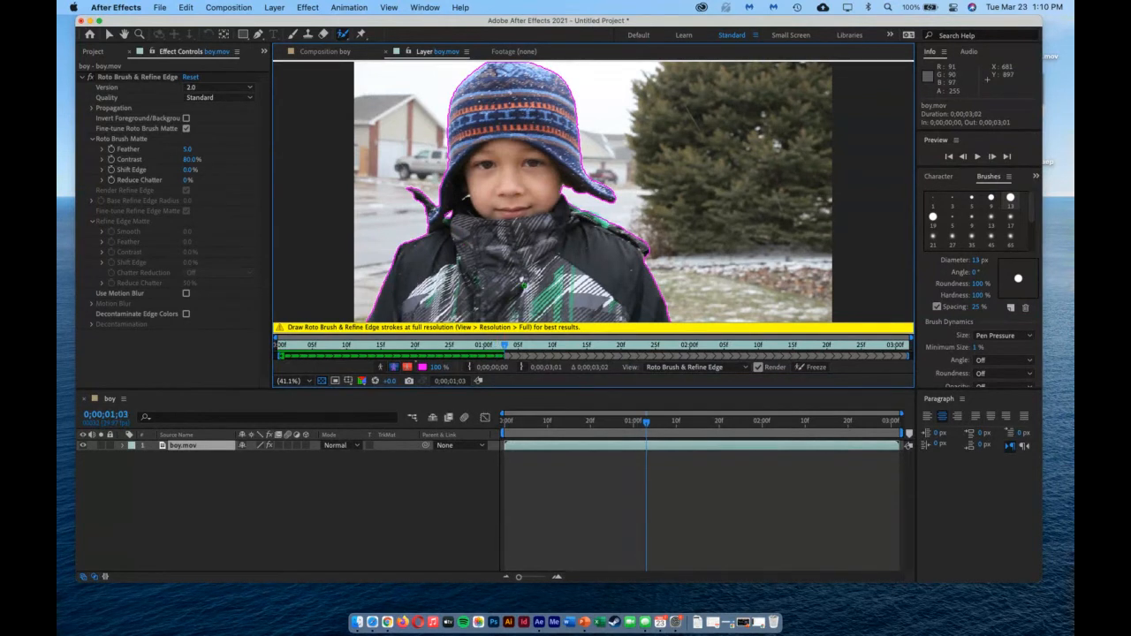
pyautogui.press('pagedown')
pyautogui.press('pagedown')
pyautogui.press('pagedown')
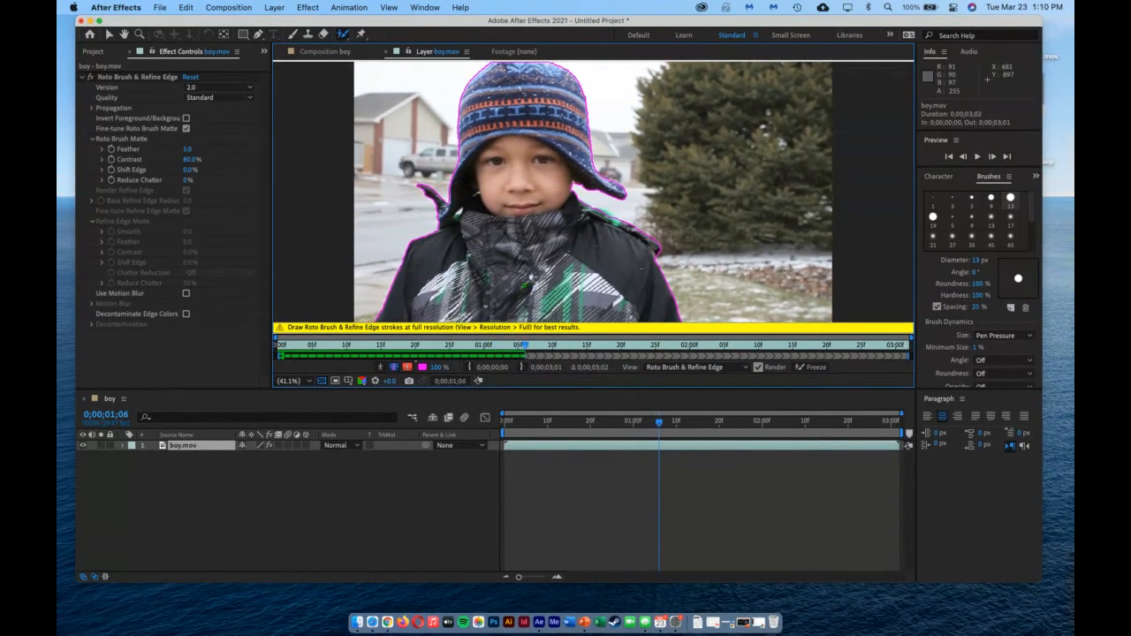
pyautogui.press('pagedown')
pyautogui.press('pagedown')
pyautogui.press('pagedown')
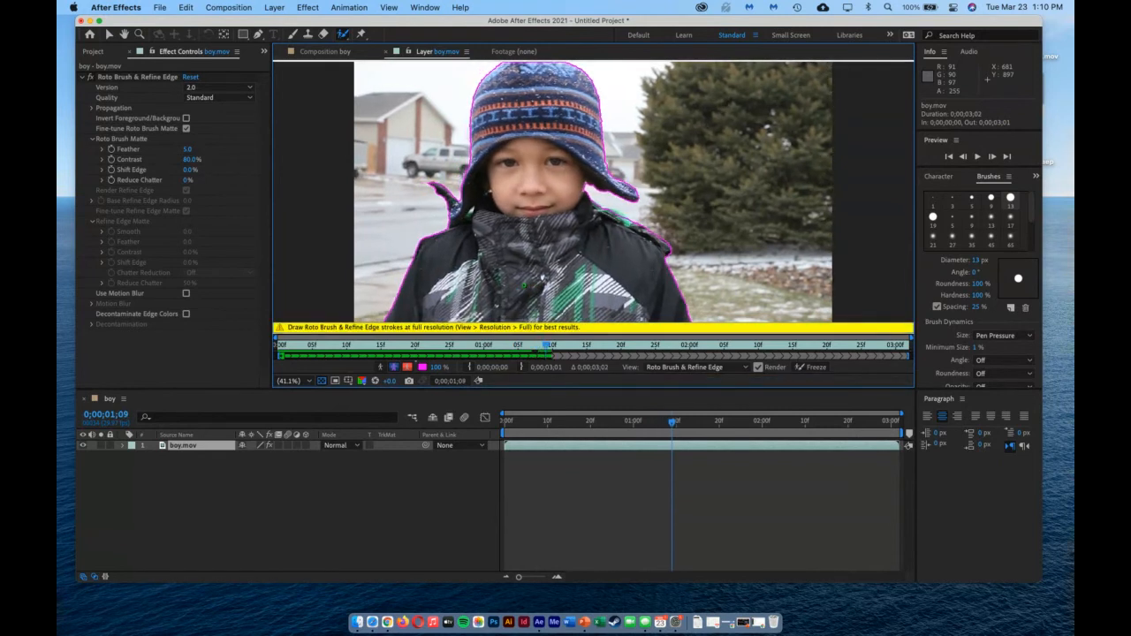
pyautogui.press('pagedown')
pyautogui.press('pagedown')
pyautogui.press('pagedown')
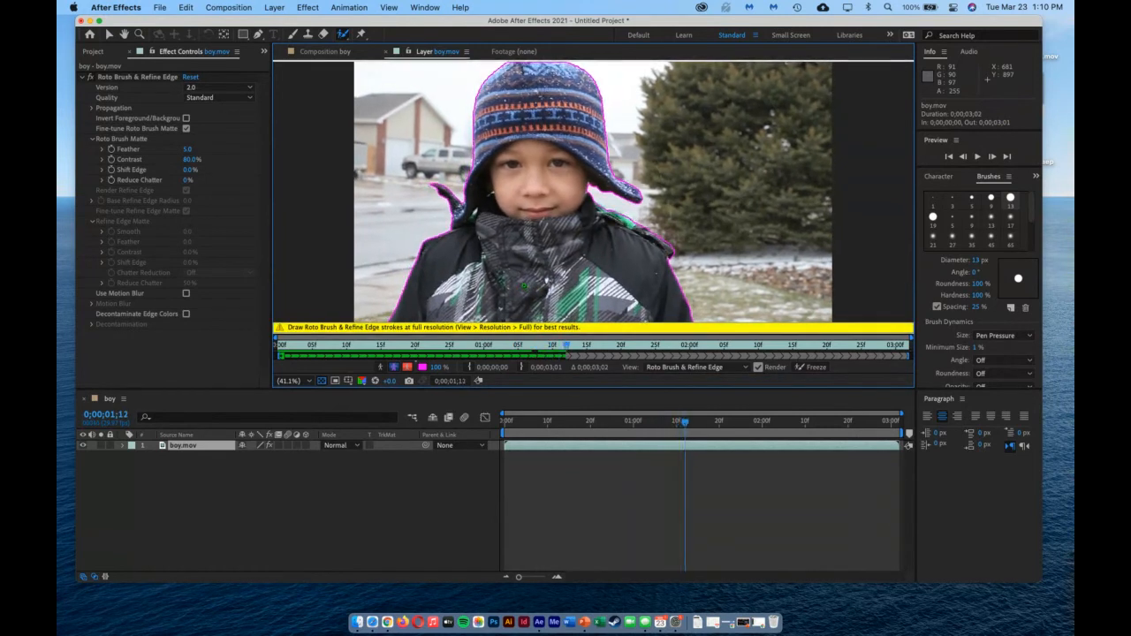
pyautogui.press('pagedown')
pyautogui.press('pagedown')
pyautogui.press('pagedown')
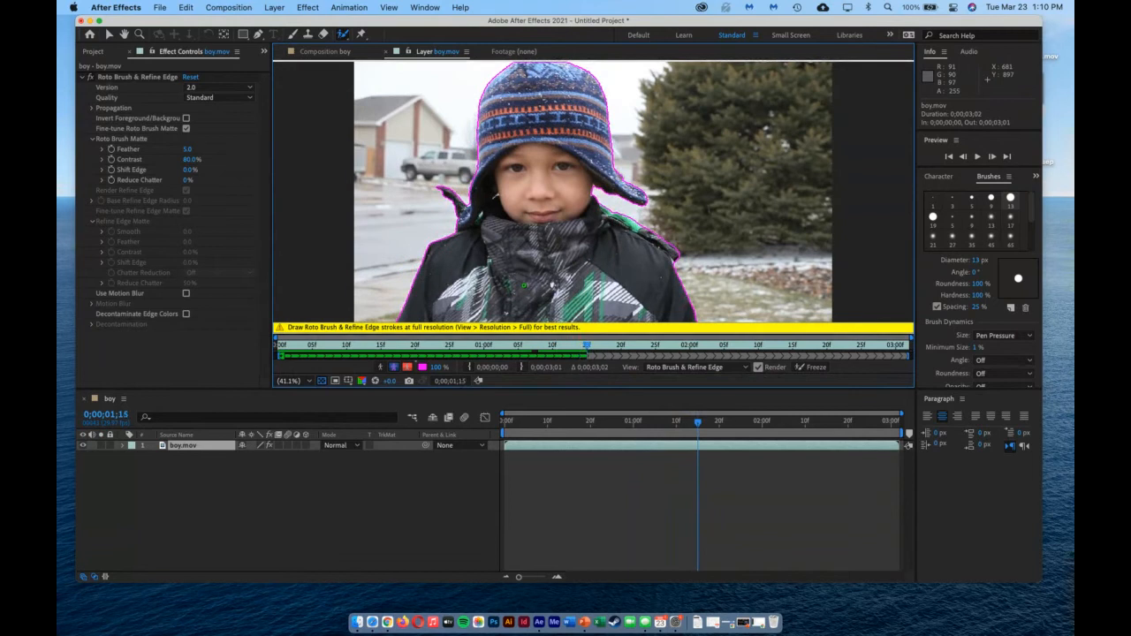
pyautogui.press('pagedown')
pyautogui.press('pagedown')
pyautogui.press('pagedown')
pyautogui.press('pagedown')
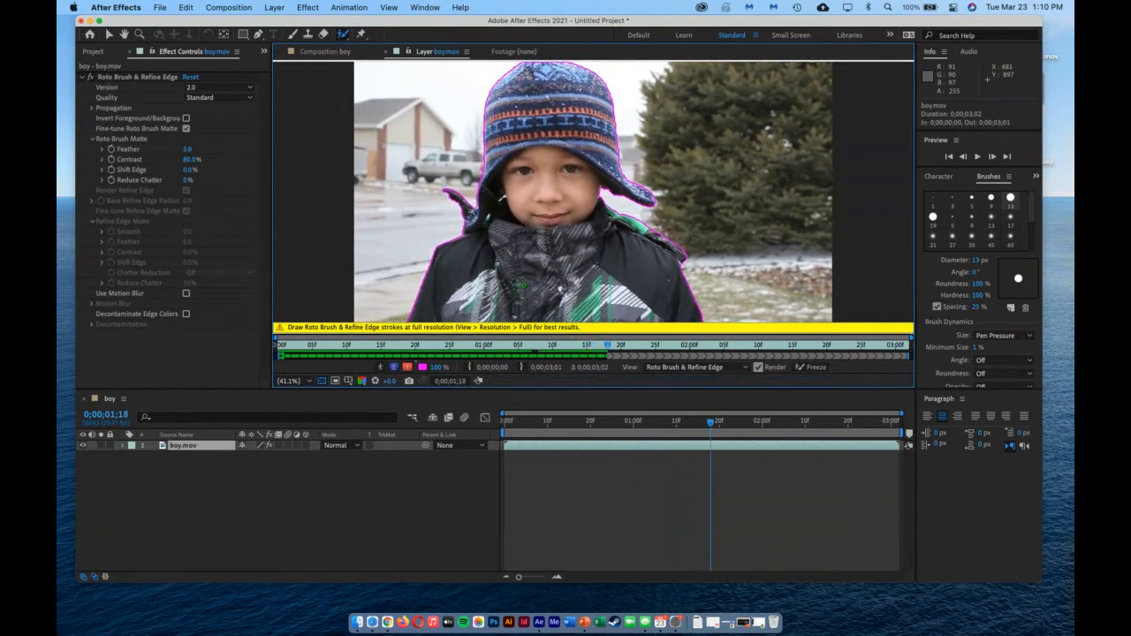
pyautogui.press('pagedown')
pyautogui.press('pagedown')
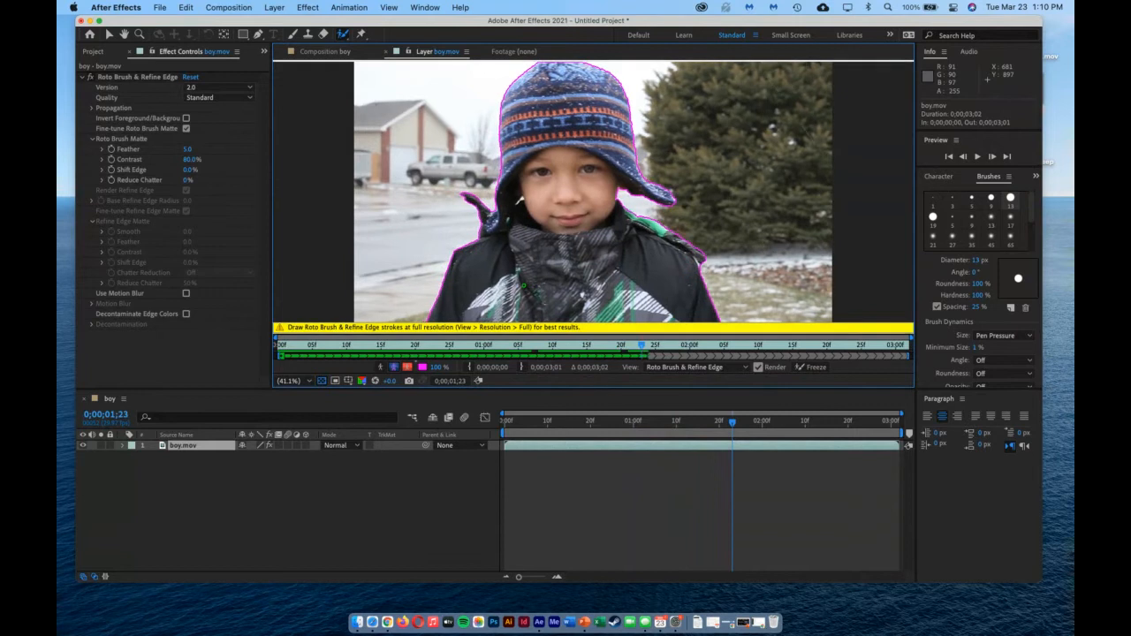
pyautogui.press('pagedown')
pyautogui.press('pagedown')
pyautogui.press('pagedown')
pyautogui.press('pagedown')
pyautogui.press('pagedown')
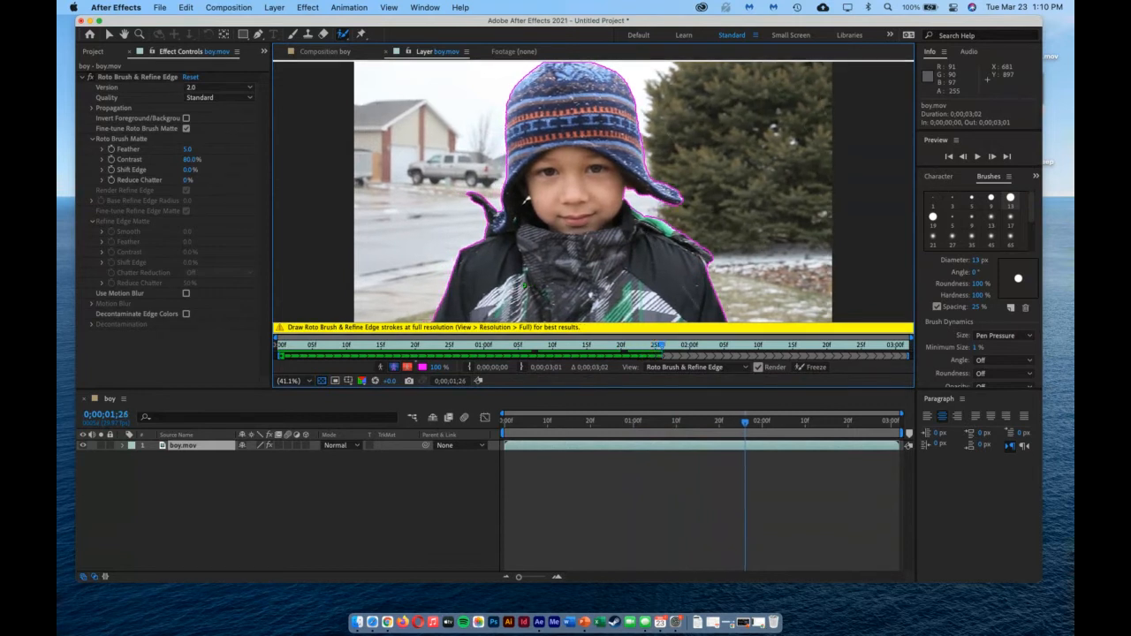
pyautogui.press('pagedown')
pyautogui.press('pagedown')
pyautogui.press('pagedown')
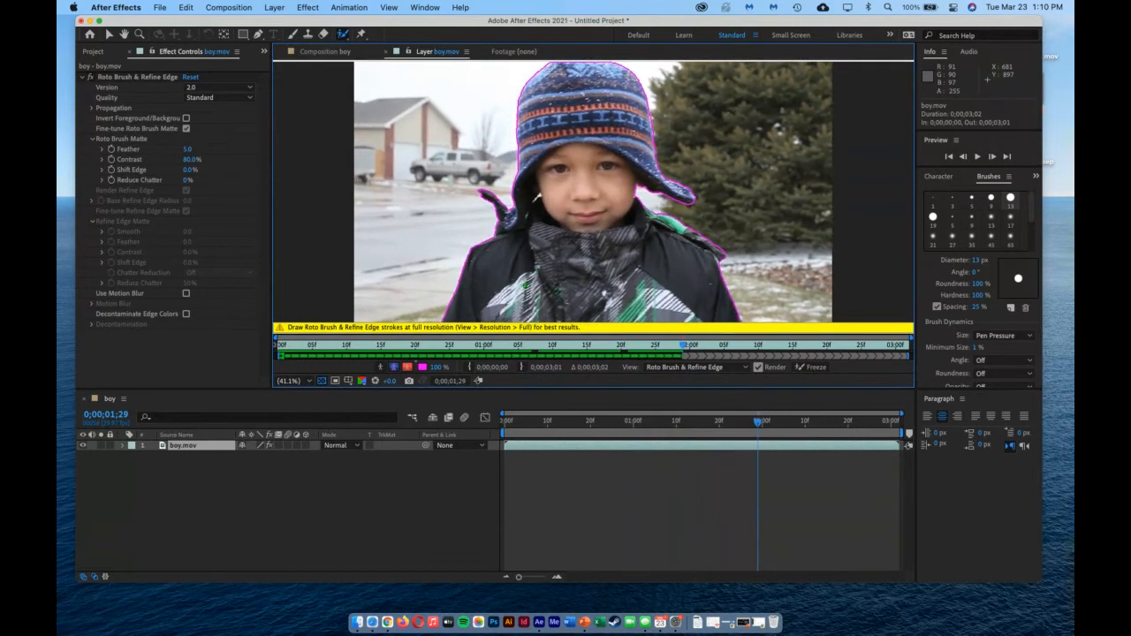
pyautogui.press('pagedown')
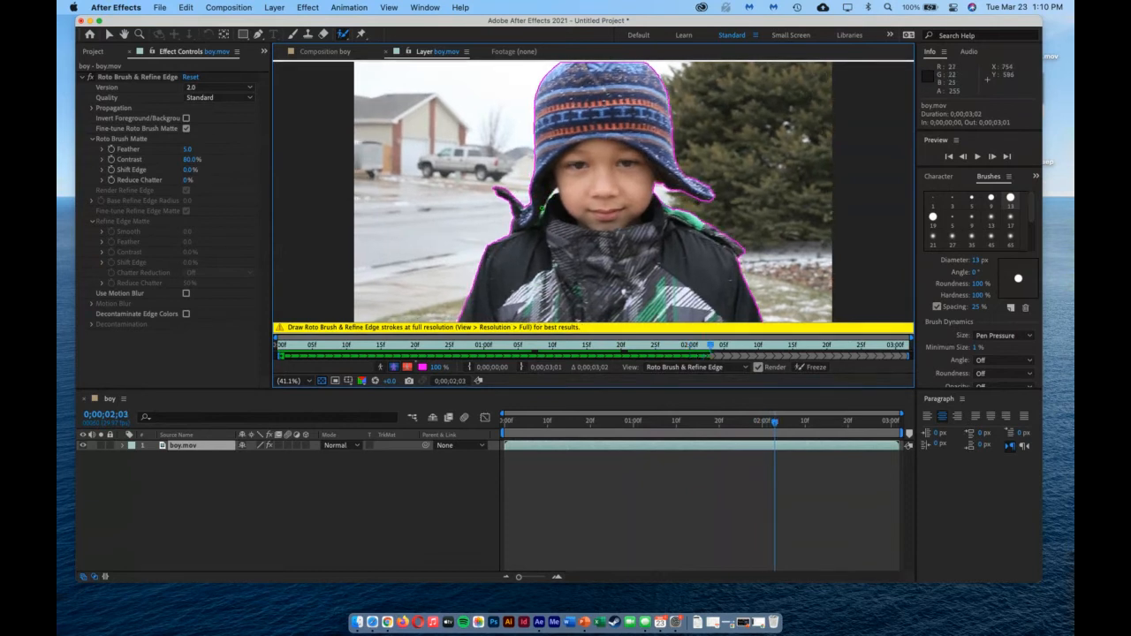
pyautogui.press('pagedown')
pyautogui.press('pagedown')
pyautogui.press('pagedown')
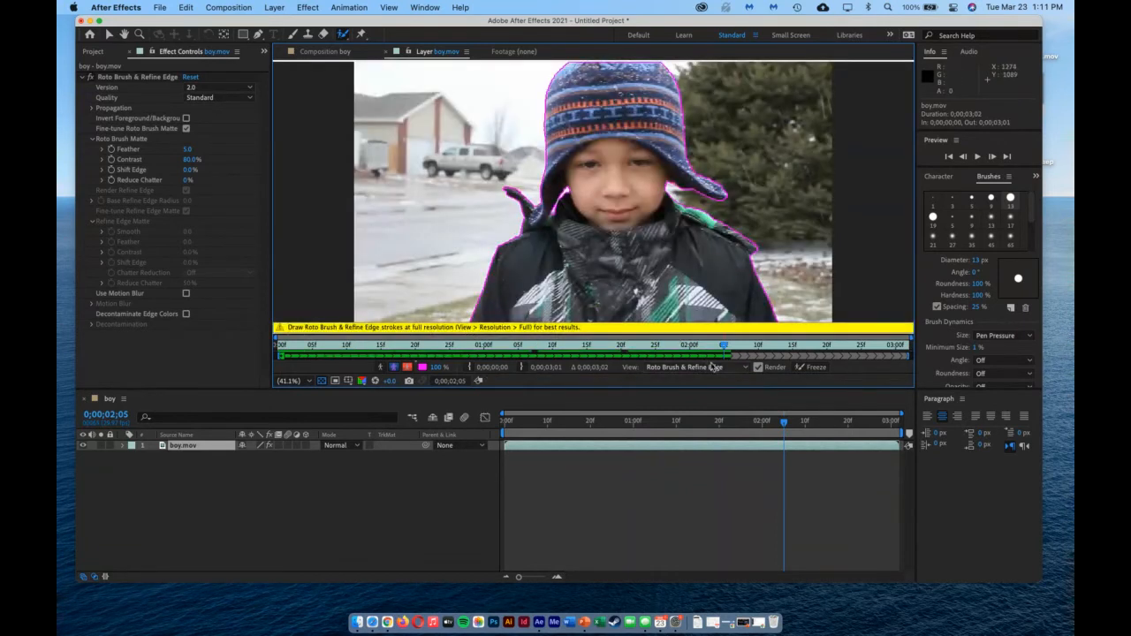
pyautogui.press('pagedown')
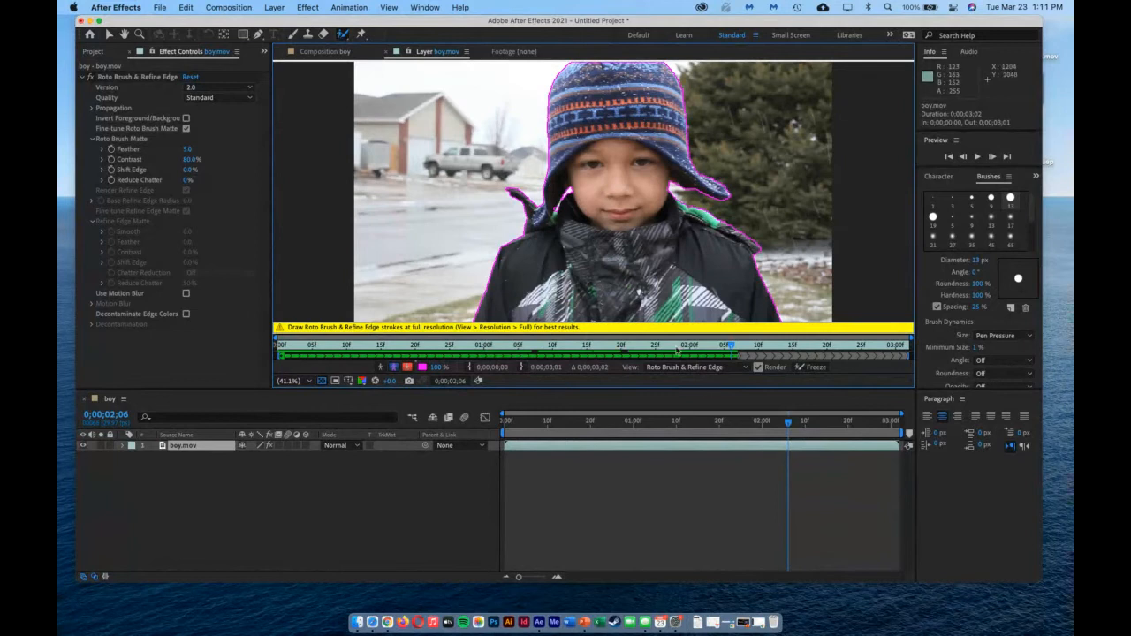
# Step: Advance frame by frame to 0;00;02;17, propagating the Roto Brush matte, and recheck the boy's outline on frames 0;00;02;15 and 0;00;02;16
pyautogui.press('super+Right')
pyautogui.press('super+Right')
pyautogui.press('super+Right')
pyautogui.press('super+Right')
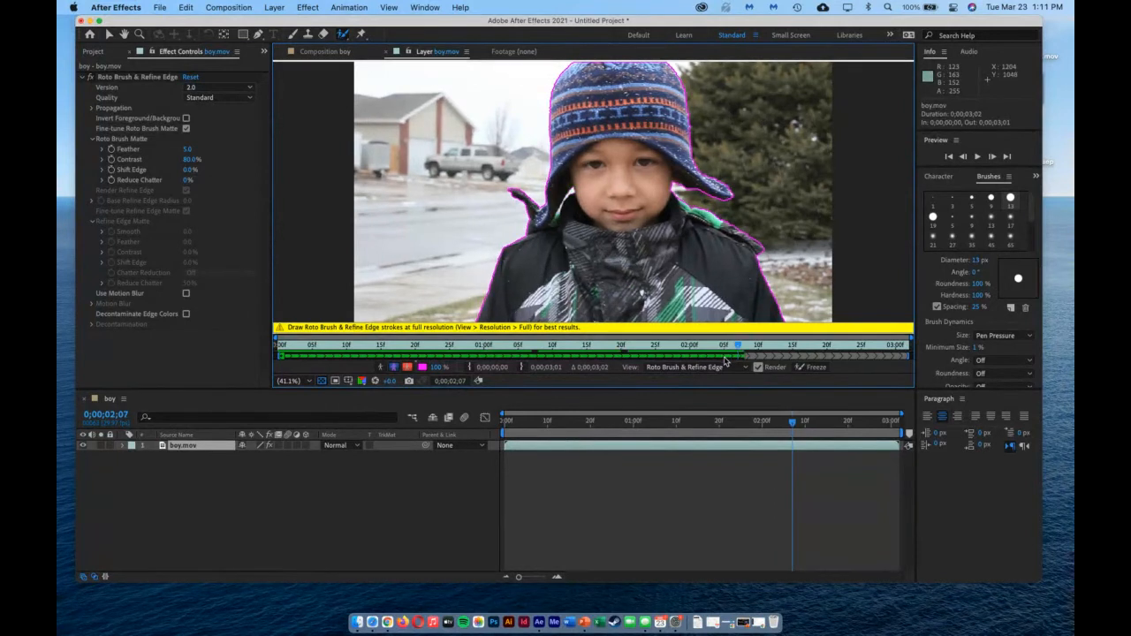
pyautogui.press('super+Right')
pyautogui.press('super+Right')
pyautogui.press('super+Right')
pyautogui.press('super+Right')
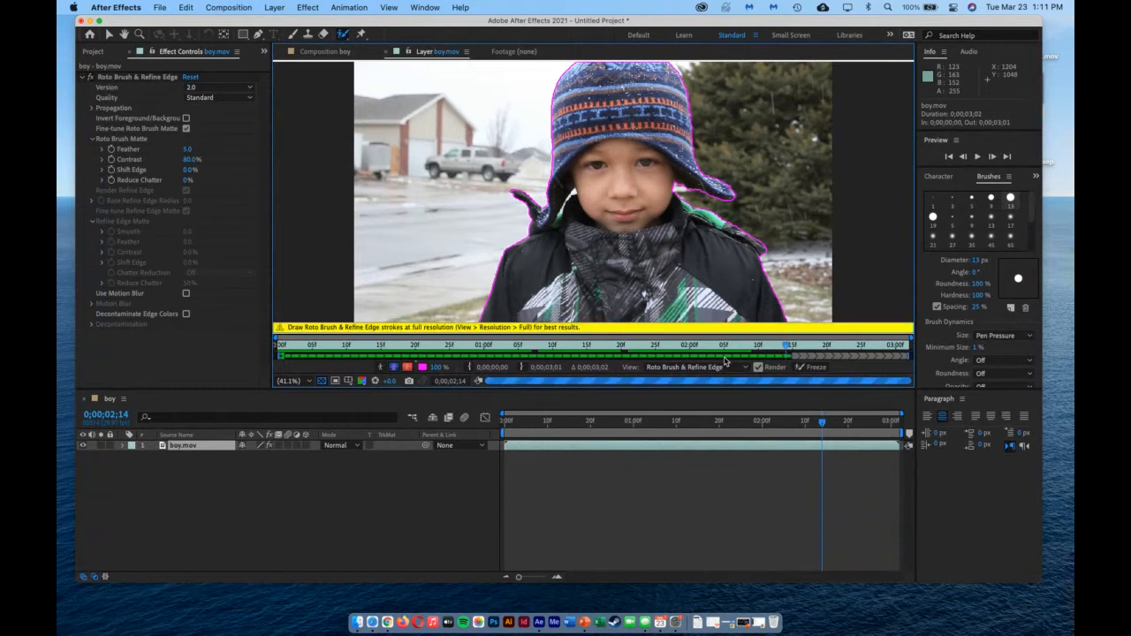
pyautogui.press('super+Right')
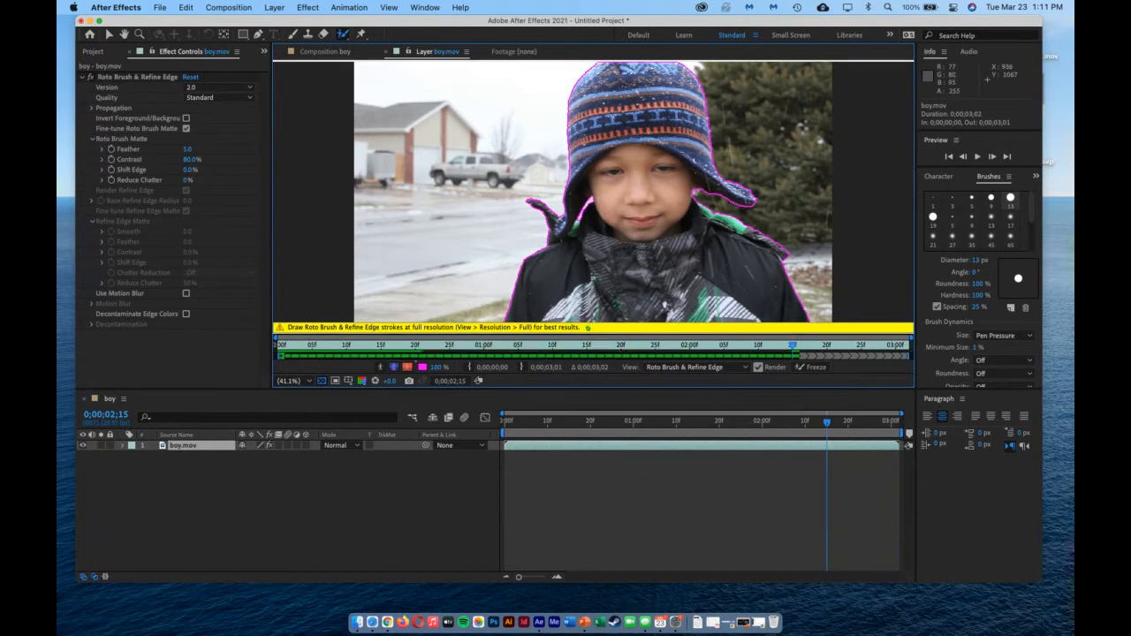
pyautogui.press('super+Right')
pyautogui.press('super+Right')
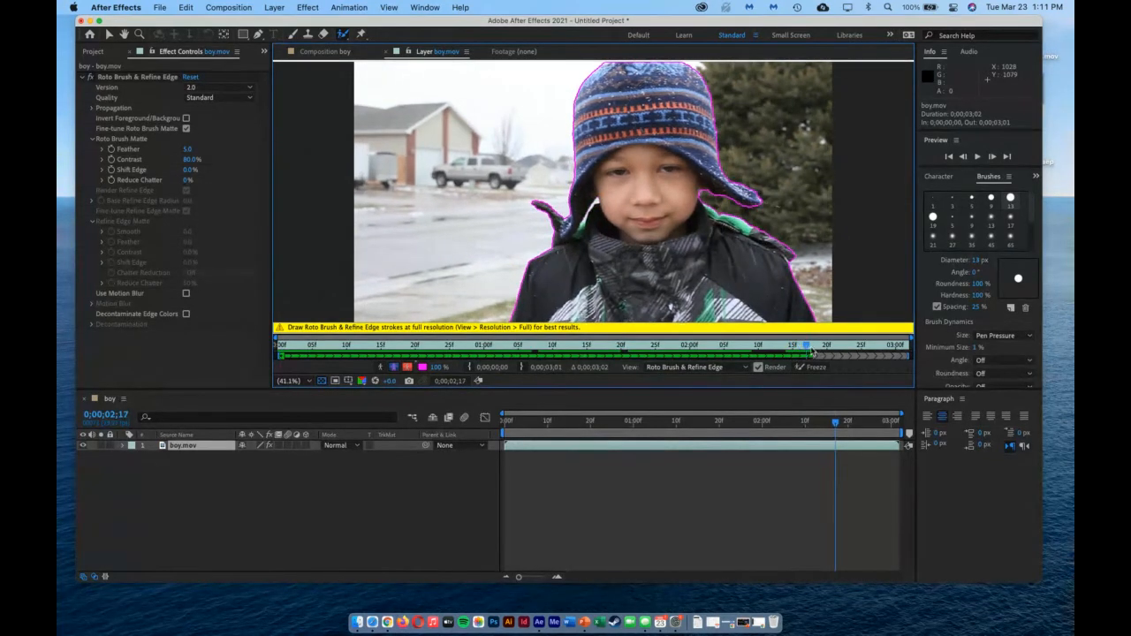
pyautogui.moveTo(812, 351); pyautogui.dragTo(789, 348)
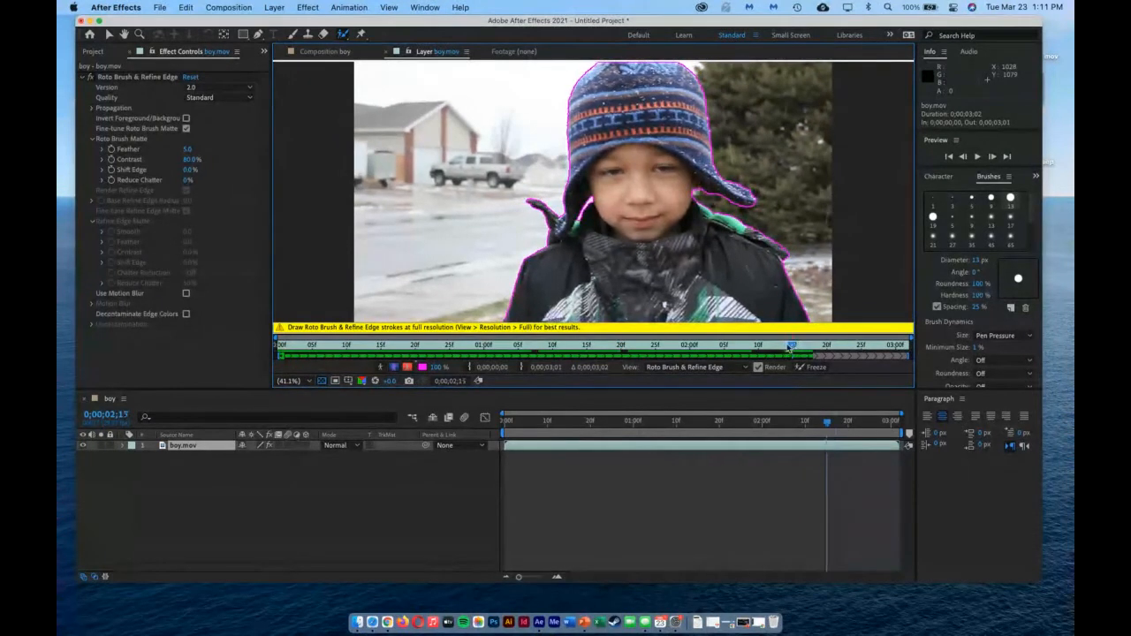
pyautogui.press('super+Right')
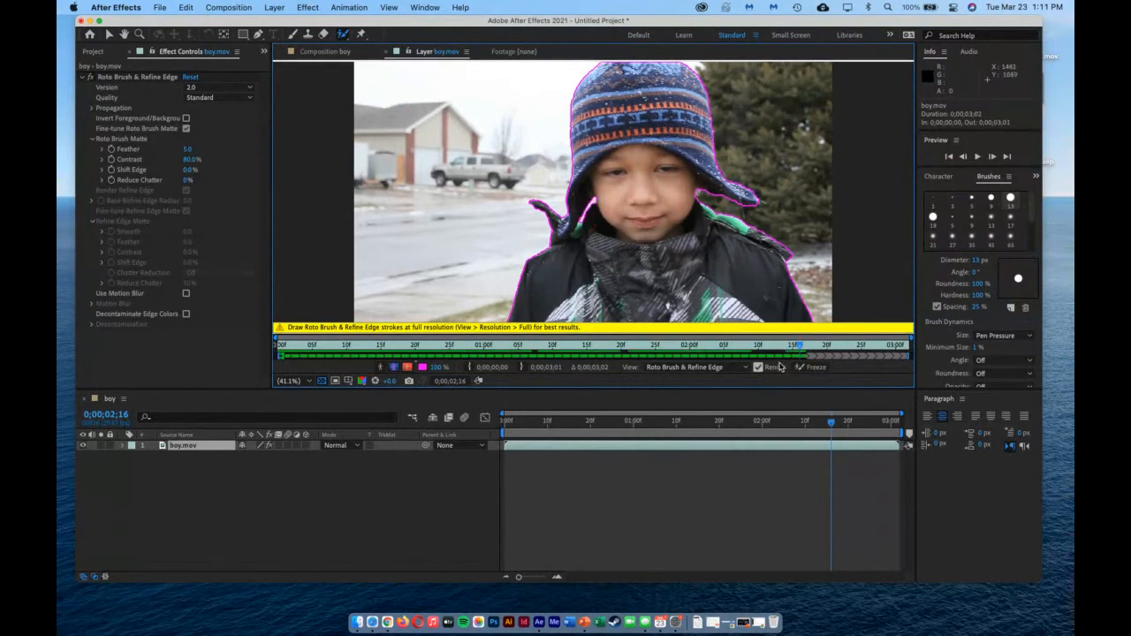
# Step: Return to the first frame and compare the boy's matte in the alpha, transparent and alpha boundary views
pyautogui.moveTo(801, 348)
pyautogui.mouseDown()
pyautogui.moveTo(261, 347)
pyautogui.moveTo(768, 351)
pyautogui.moveTo(272, 352)
pyautogui.mouseUp()
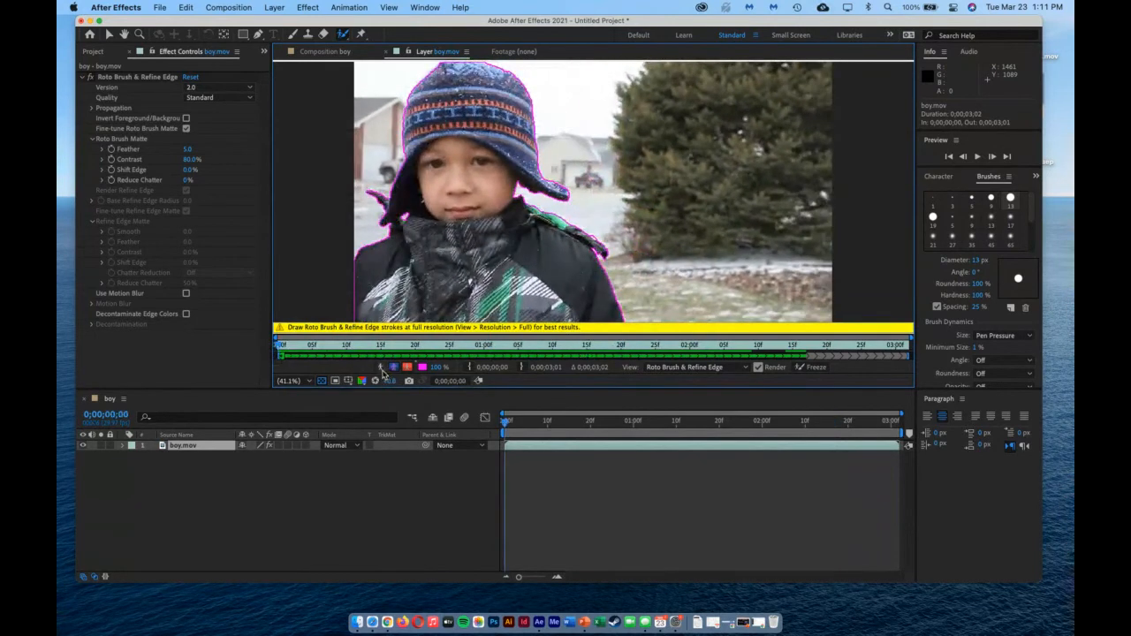
pyautogui.click(382, 369)
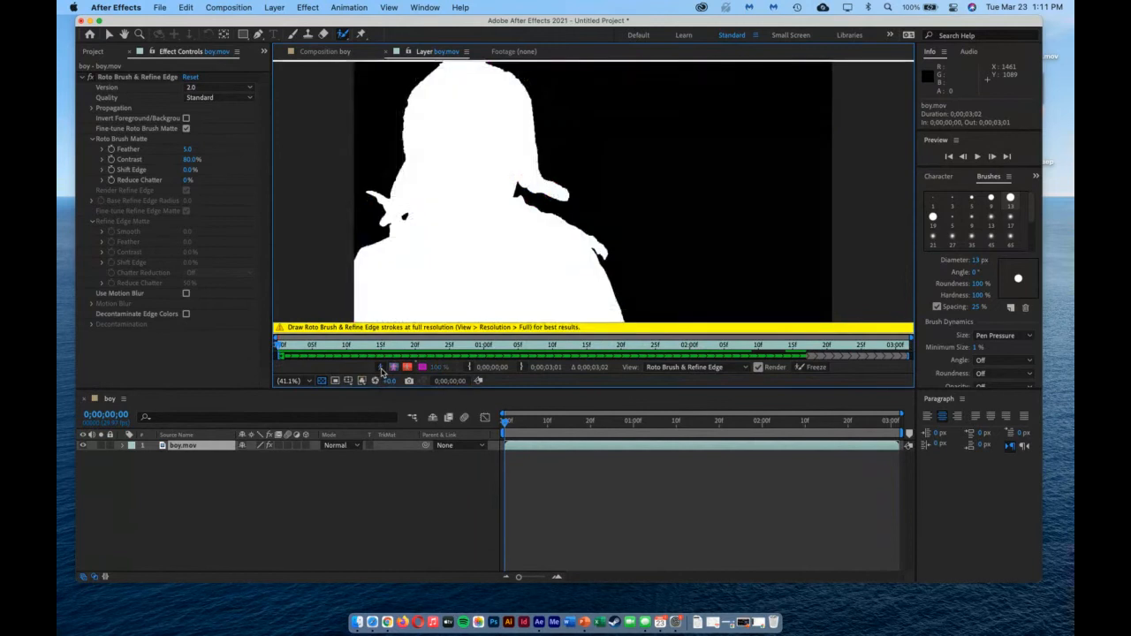
pyautogui.click(382, 370)
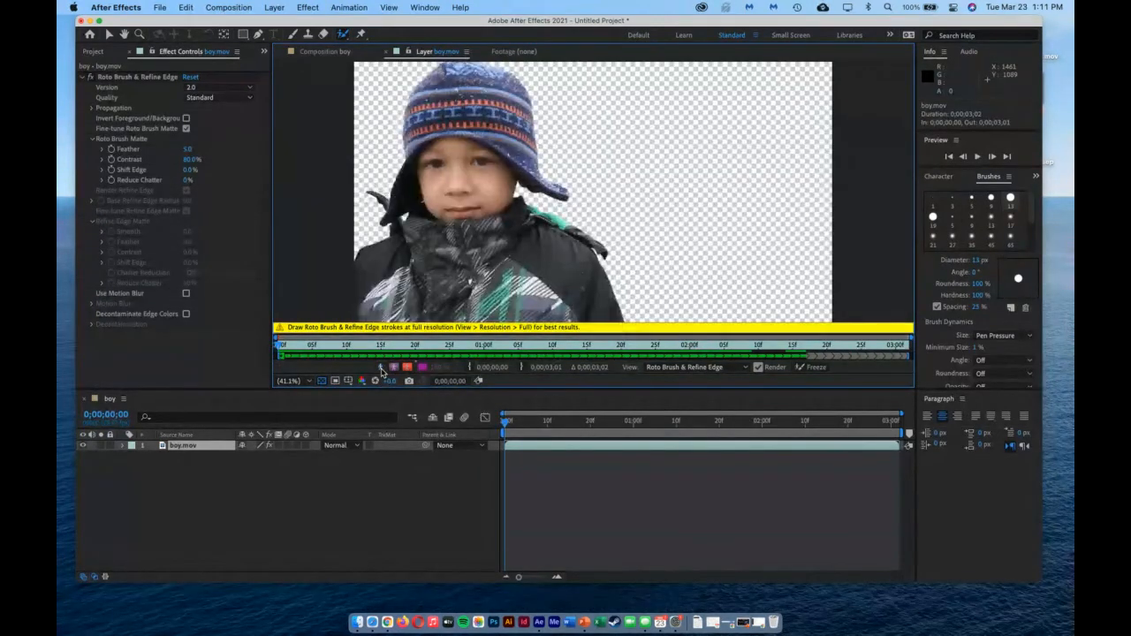
pyautogui.click(382, 369)
pyautogui.click(381, 369)
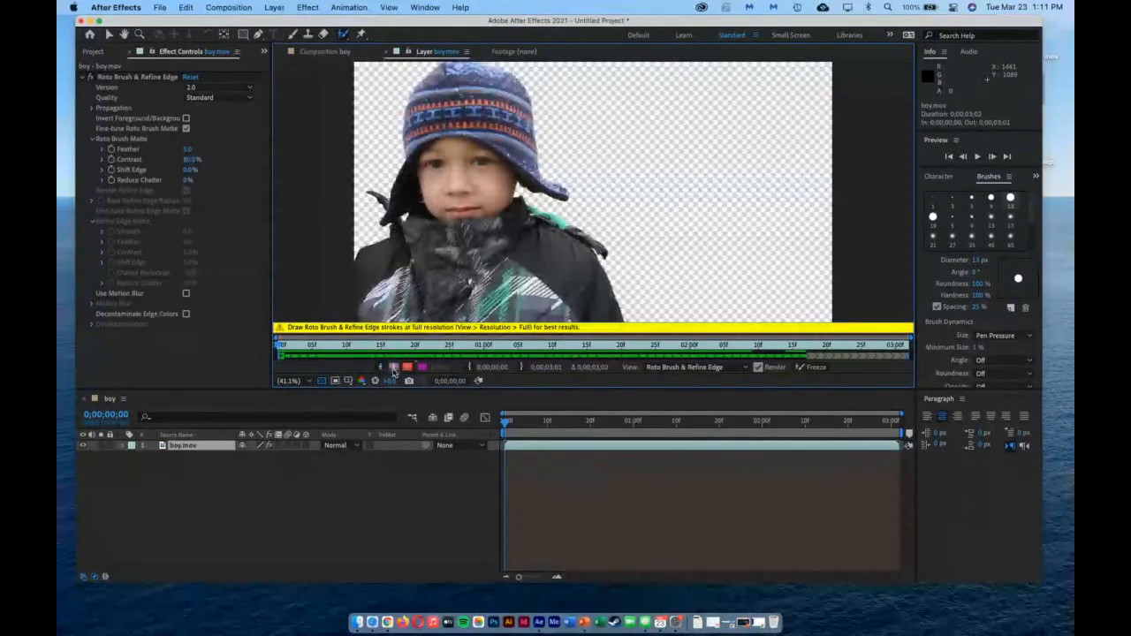
pyautogui.click(394, 369)
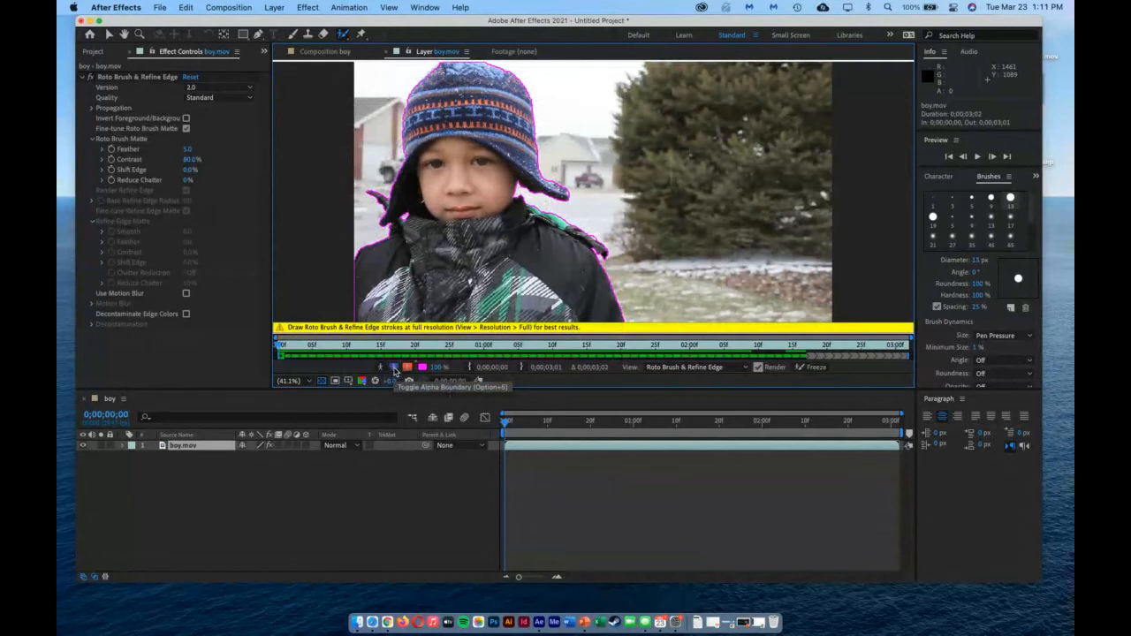
pyautogui.click(394, 369)
pyautogui.click(394, 369)
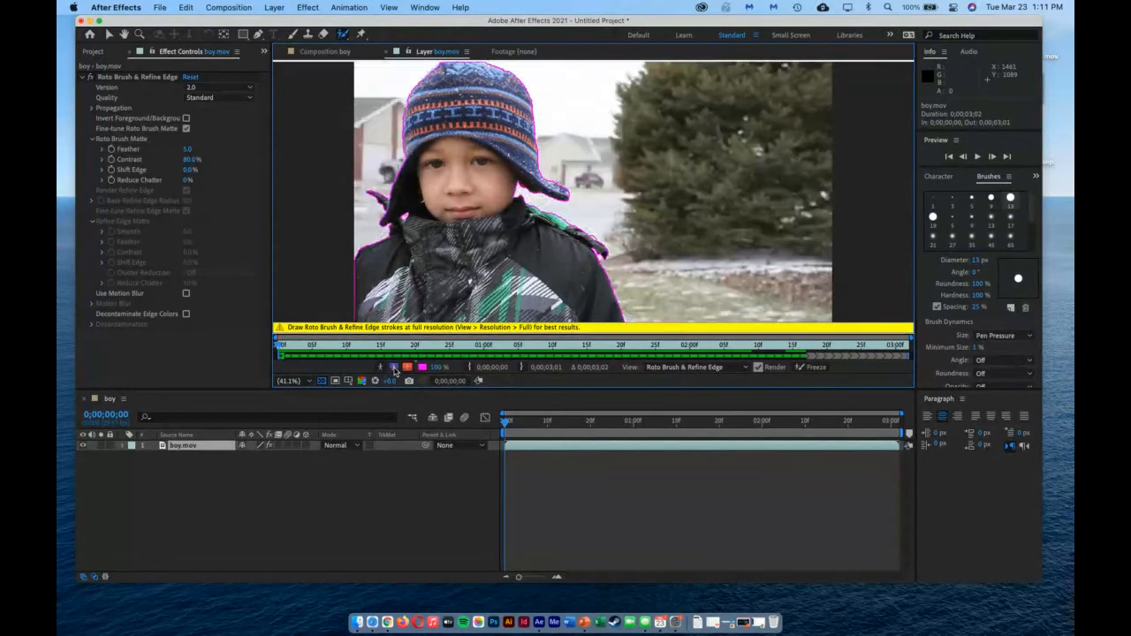
# Step: Show the red alpha overlay and scrub the layer from the first frame to 0;00;01;17 to inspect the cutout
pyautogui.click(408, 371)
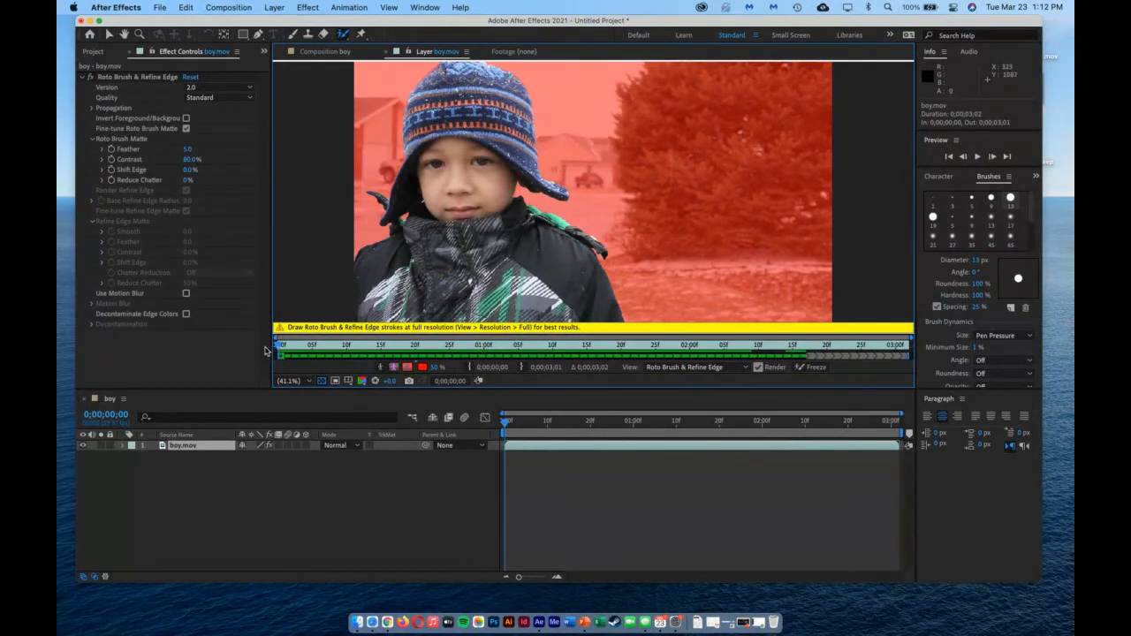
pyautogui.moveTo(279, 347); pyautogui.dragTo(552, 355)
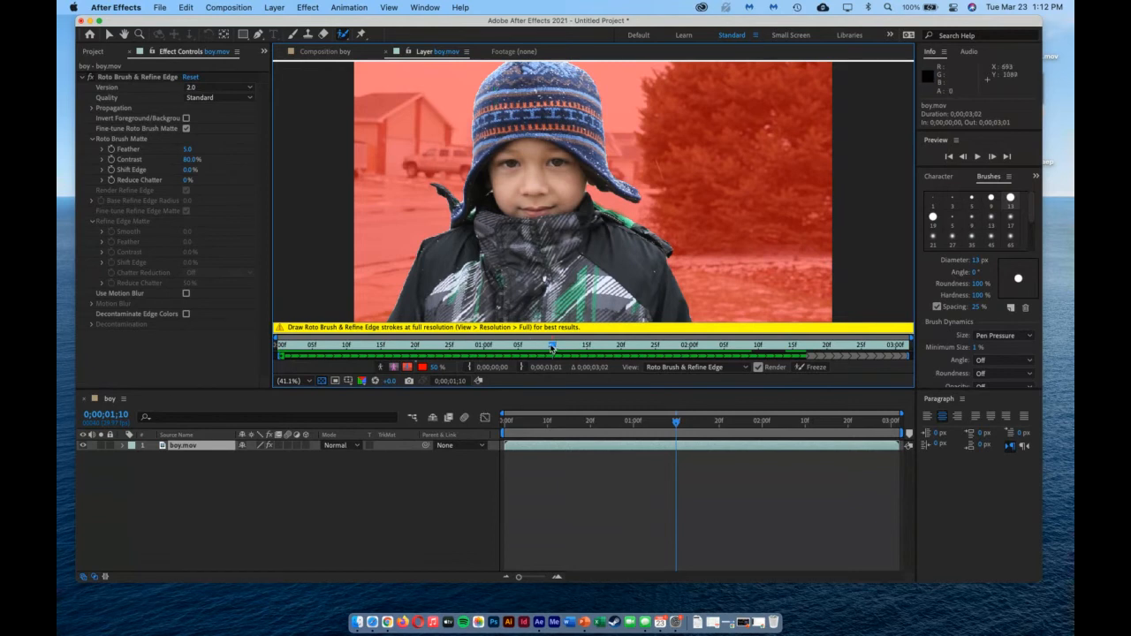
pyautogui.moveTo(553, 347); pyautogui.dragTo(600, 348)
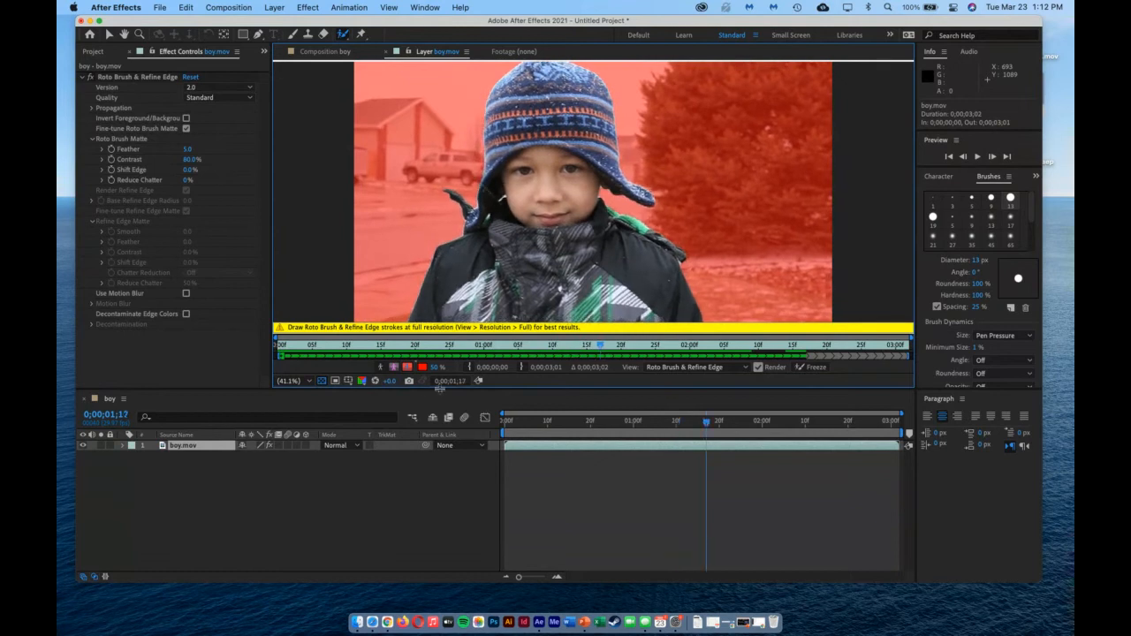
# Step: At 0;00;01;17, compare the overlay, alpha and transparent views of the matte, ending with the alpha boundary shown
pyautogui.click(407, 367)
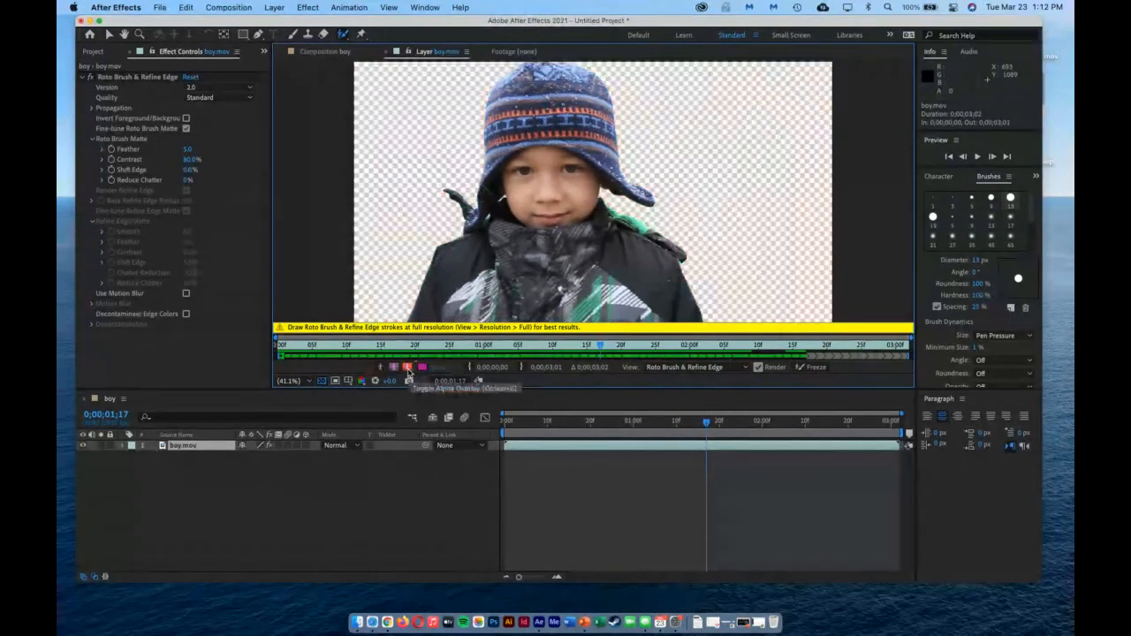
pyautogui.click(407, 366)
pyautogui.click(380, 368)
pyautogui.click(382, 368)
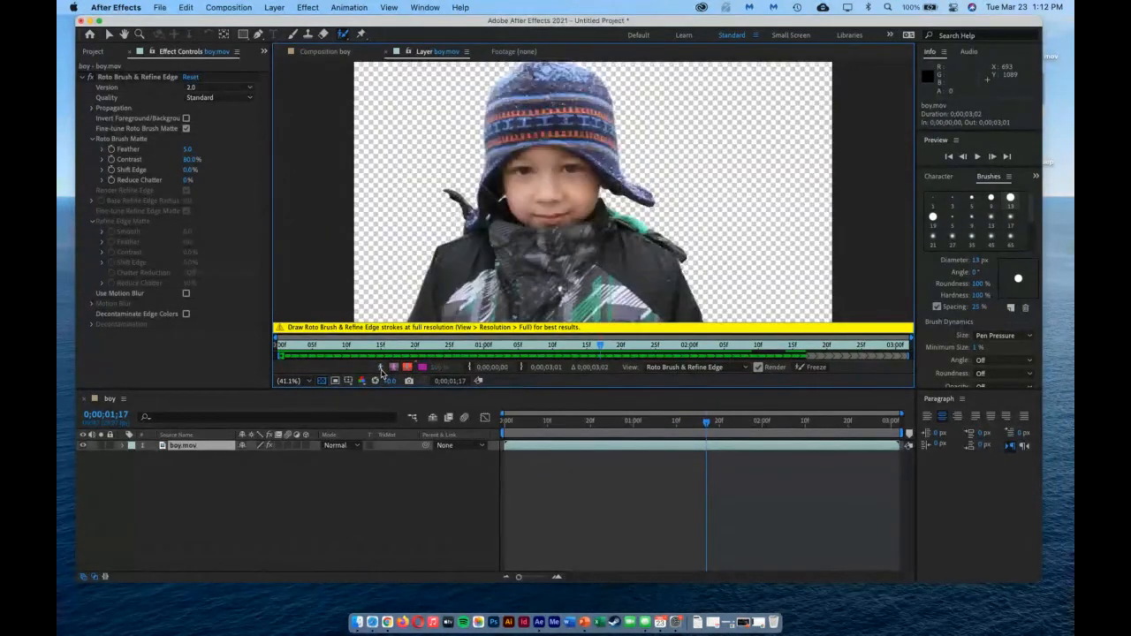
pyautogui.click(382, 367)
pyautogui.click(392, 368)
pyautogui.click(393, 368)
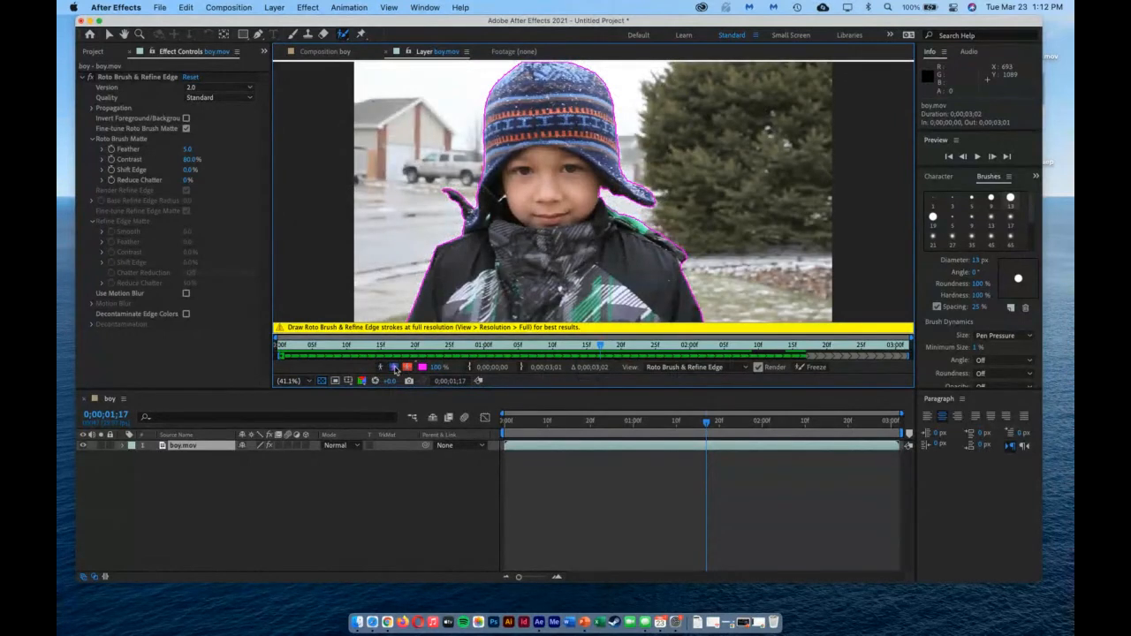
pyautogui.click(394, 368)
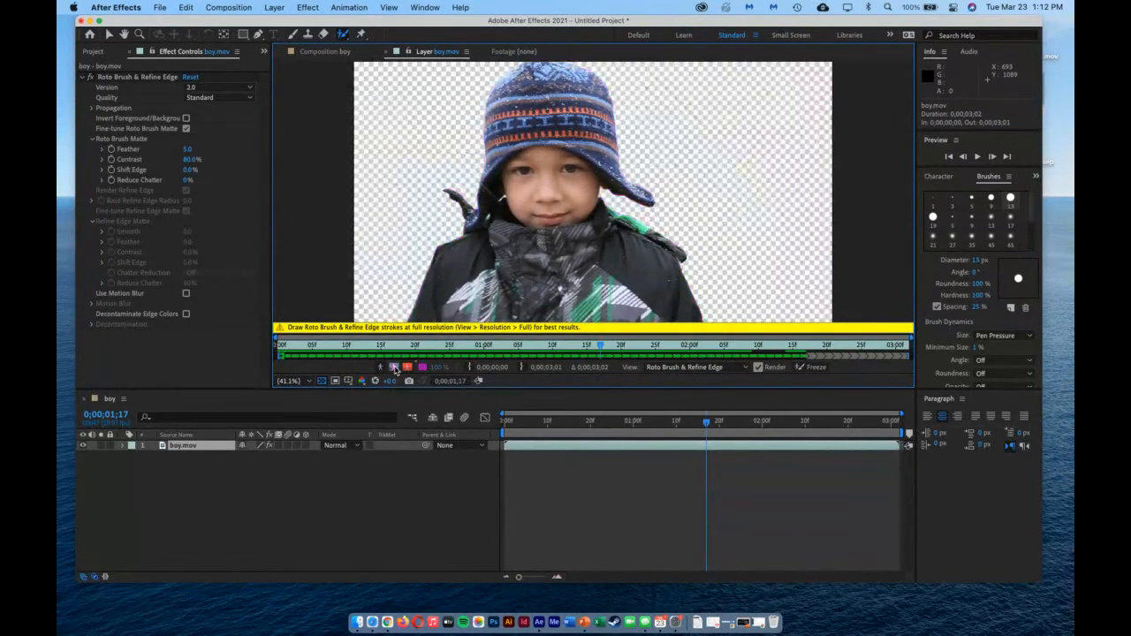
pyautogui.click(394, 368)
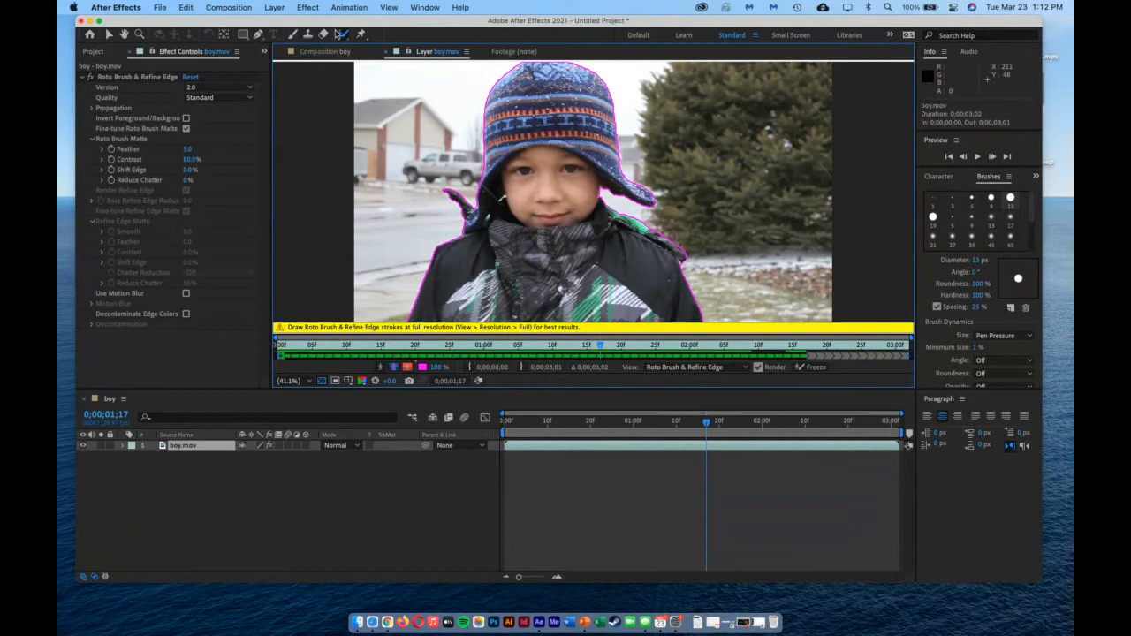
# Step: With the Refine Edge Tool and a 19 px brush, paint along the edge of the hat and its ear flaps on the first frame
pyautogui.click(341, 34)
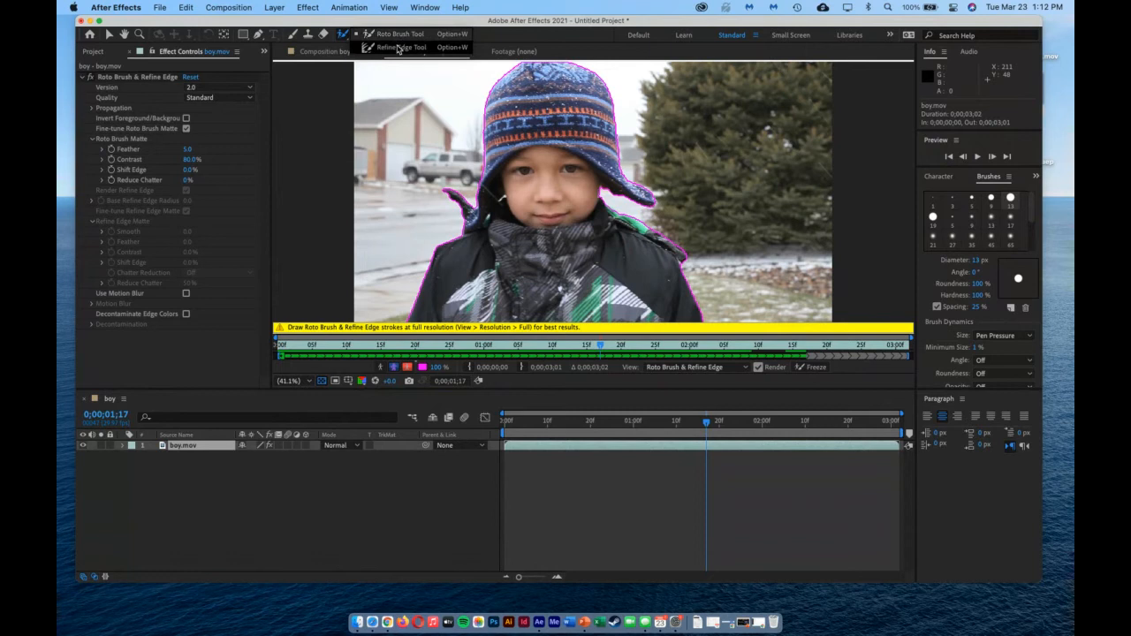
pyautogui.click(397, 48)
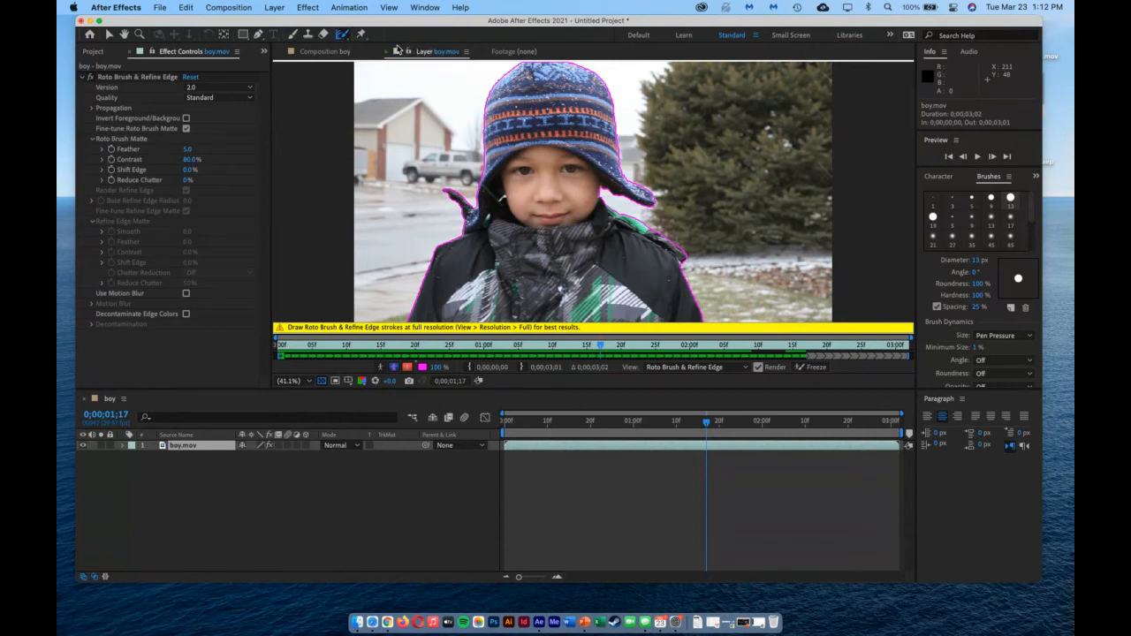
pyautogui.moveTo(565, 356); pyautogui.dragTo(272, 358)
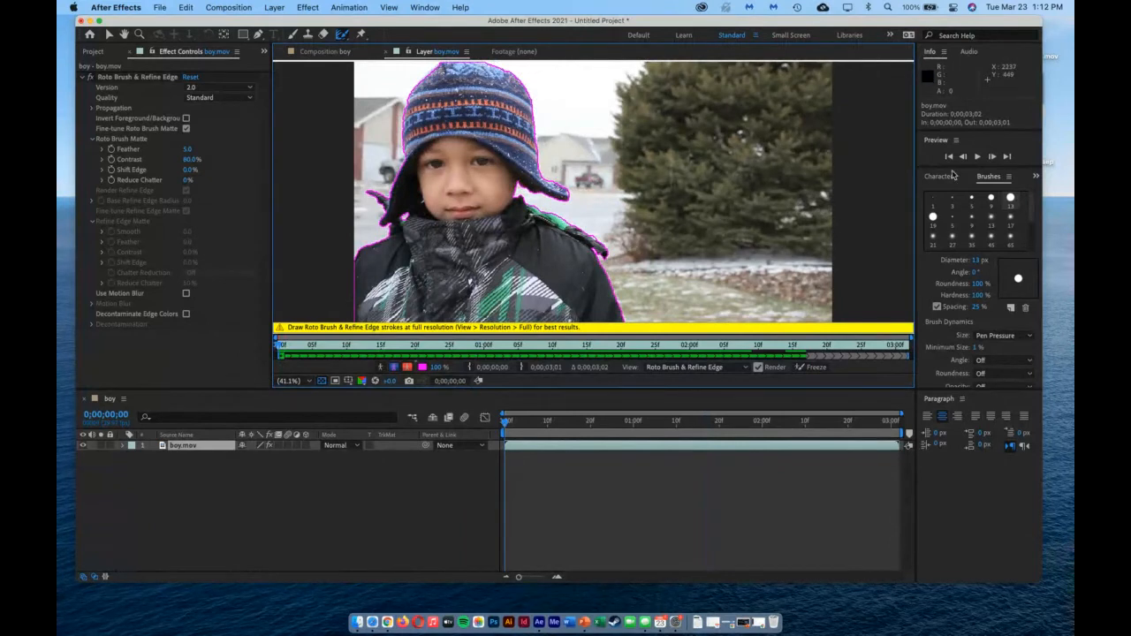
pyautogui.click(933, 218)
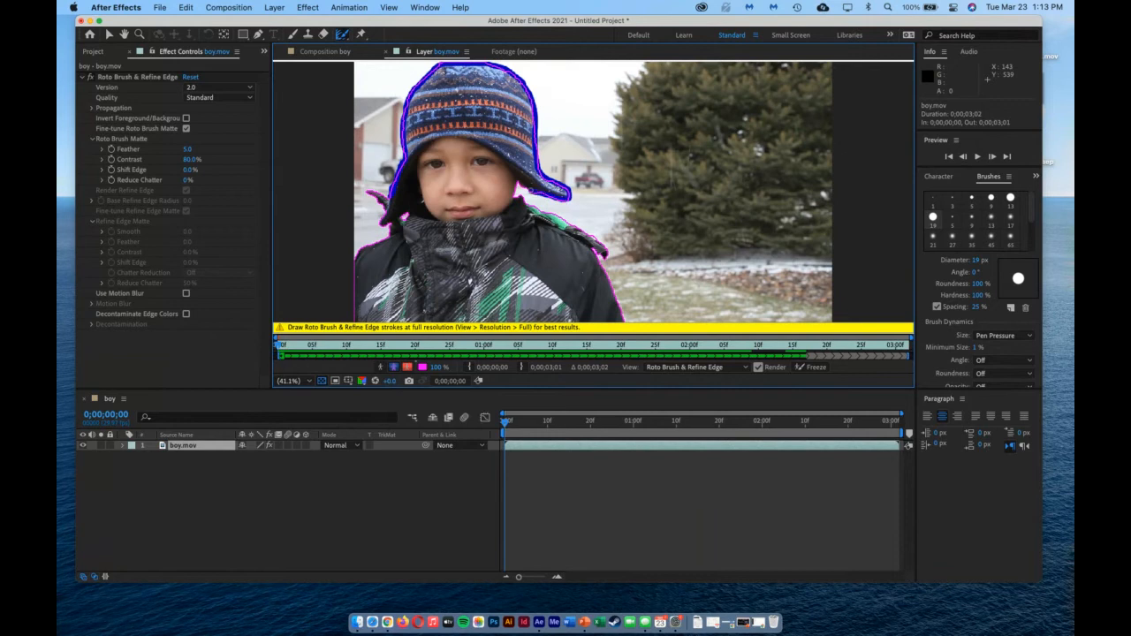
pyautogui.moveTo(520, 183); pyautogui.dragTo(518, 184)
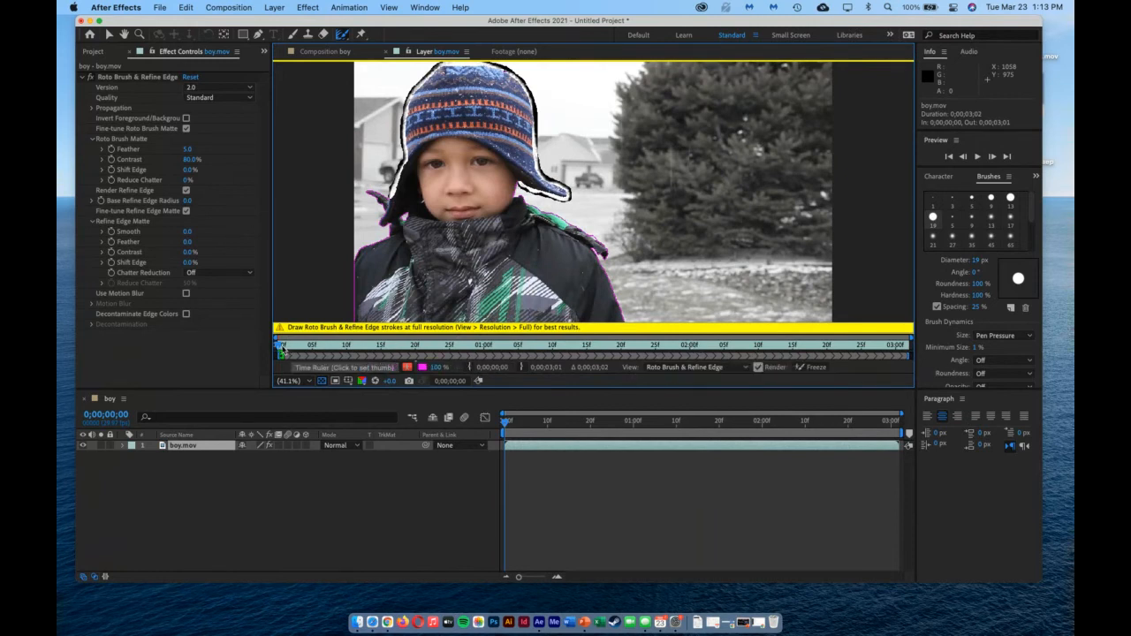
# Step: Start propagating the refined edge towards 0;00;01;16, then go back to 0;00;00;10 and inspect it in the alpha and transparent views
pyautogui.moveTo(281, 350); pyautogui.dragTo(590, 352)
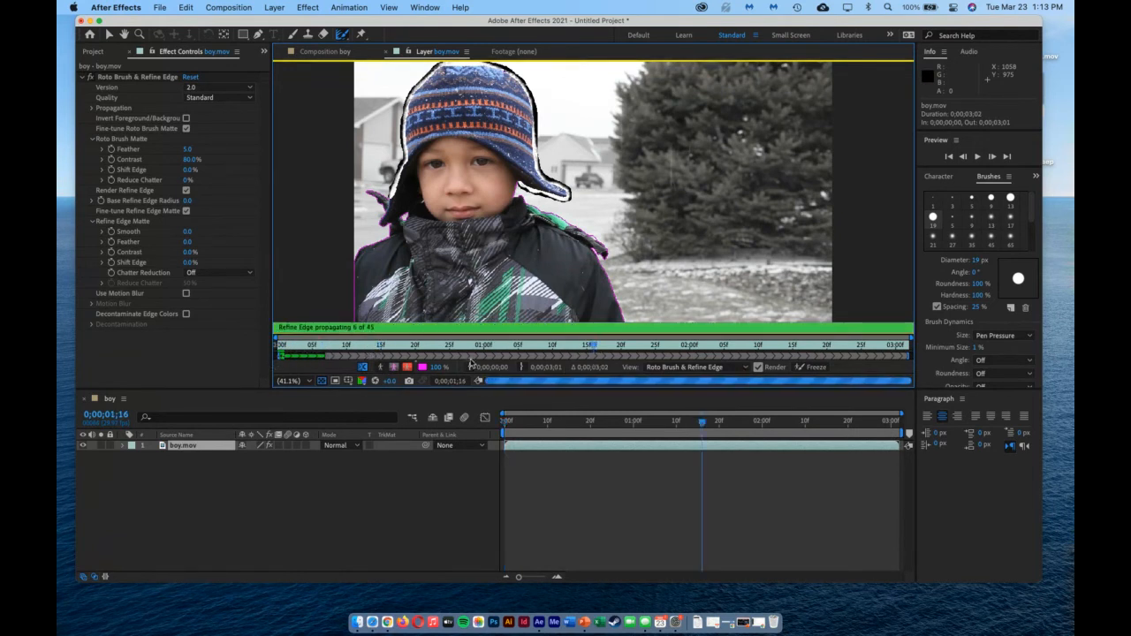
pyautogui.moveTo(593, 347); pyautogui.dragTo(346, 353)
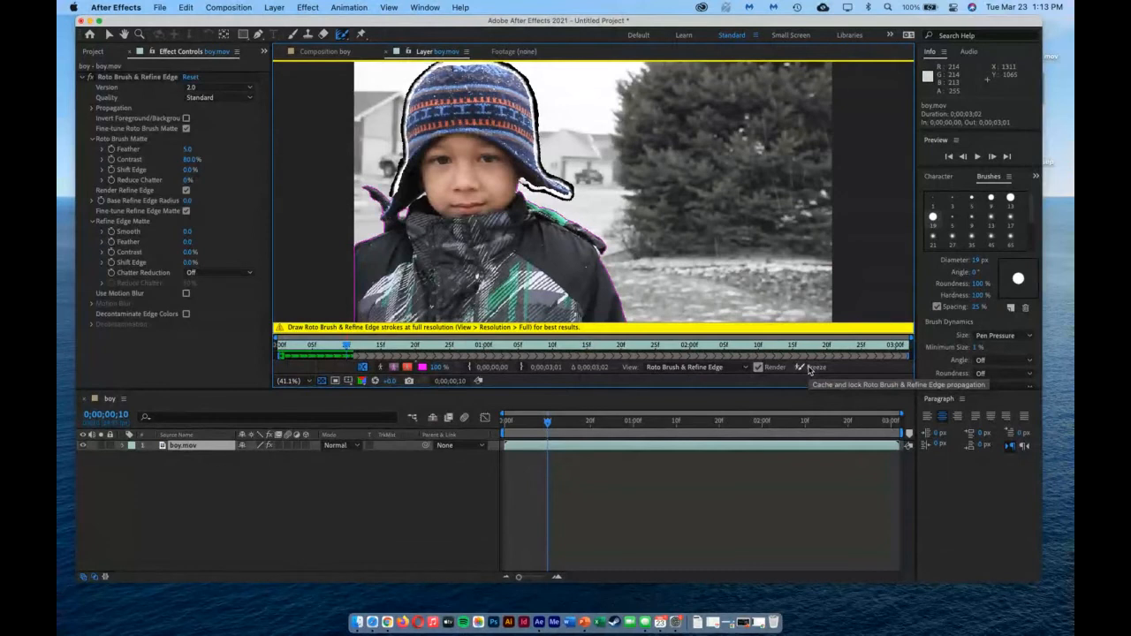
pyautogui.click(380, 369)
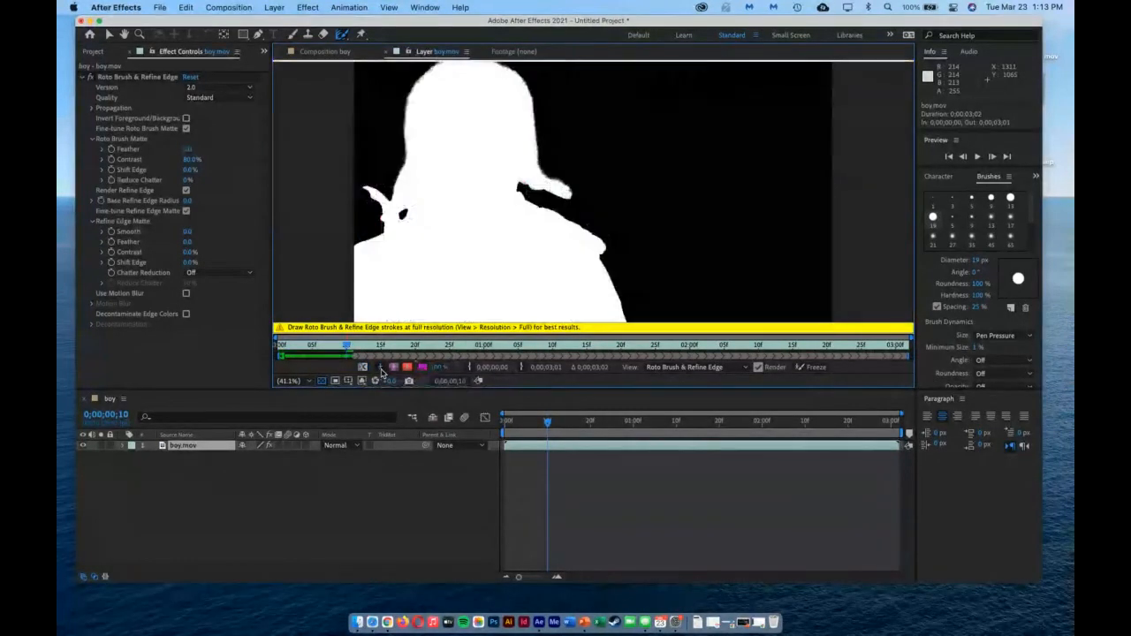
pyautogui.click(382, 370)
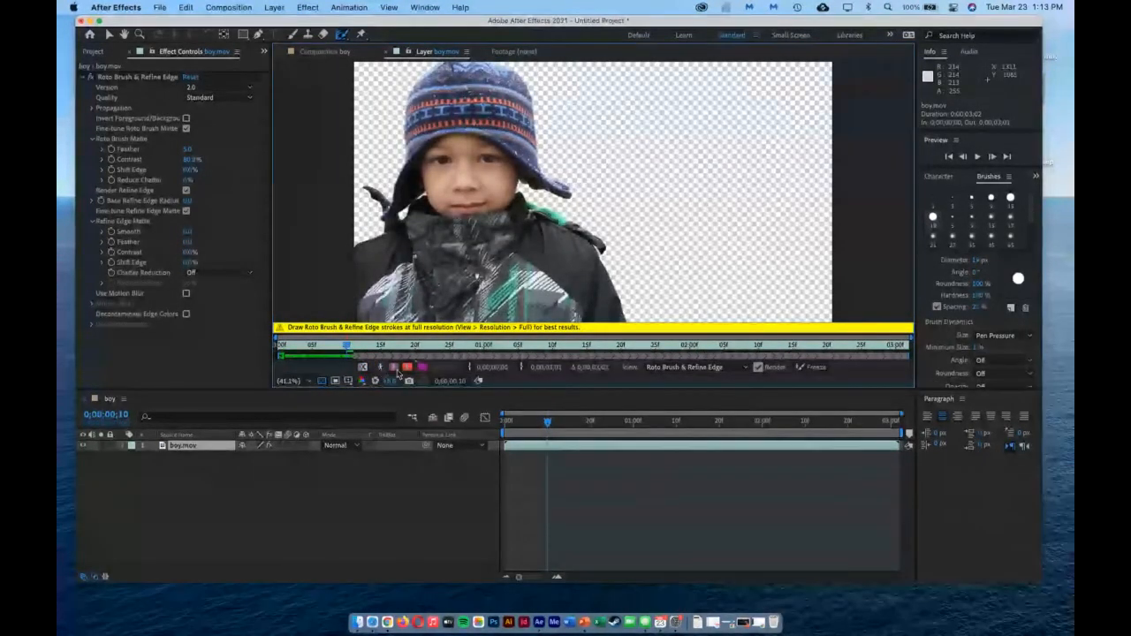
# Step: Freeze the Roto Brush and Refine Edge propagation for the whole clip
pyautogui.click(811, 367)
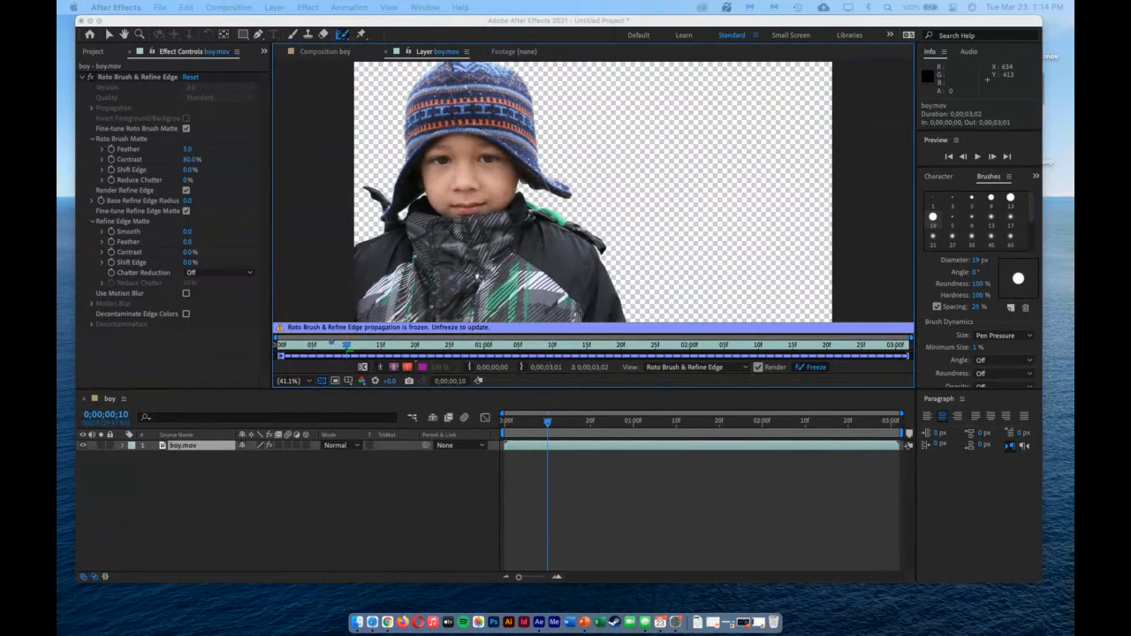
pyautogui.press('super+v')
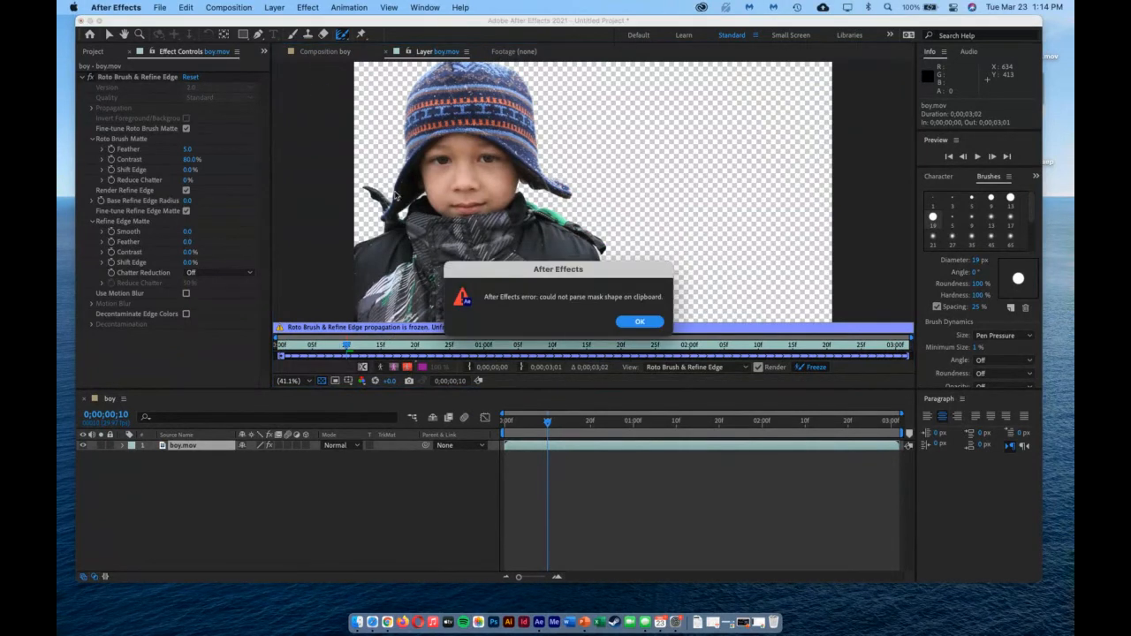
pyautogui.click(646, 324)
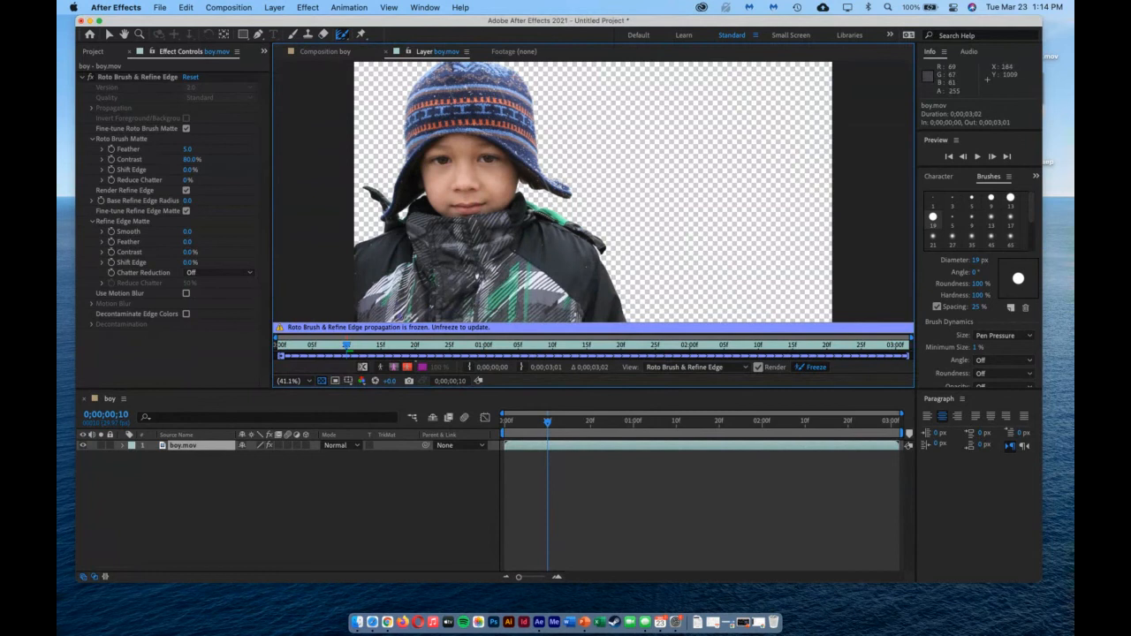
# Step: Set the Roto Brush Matte's Feather to 8.9 and Reduce Chatter to 22% at 0;00;00;27, and go back to the first frame
pyautogui.moveTo(351, 350); pyautogui.dragTo(462, 354)
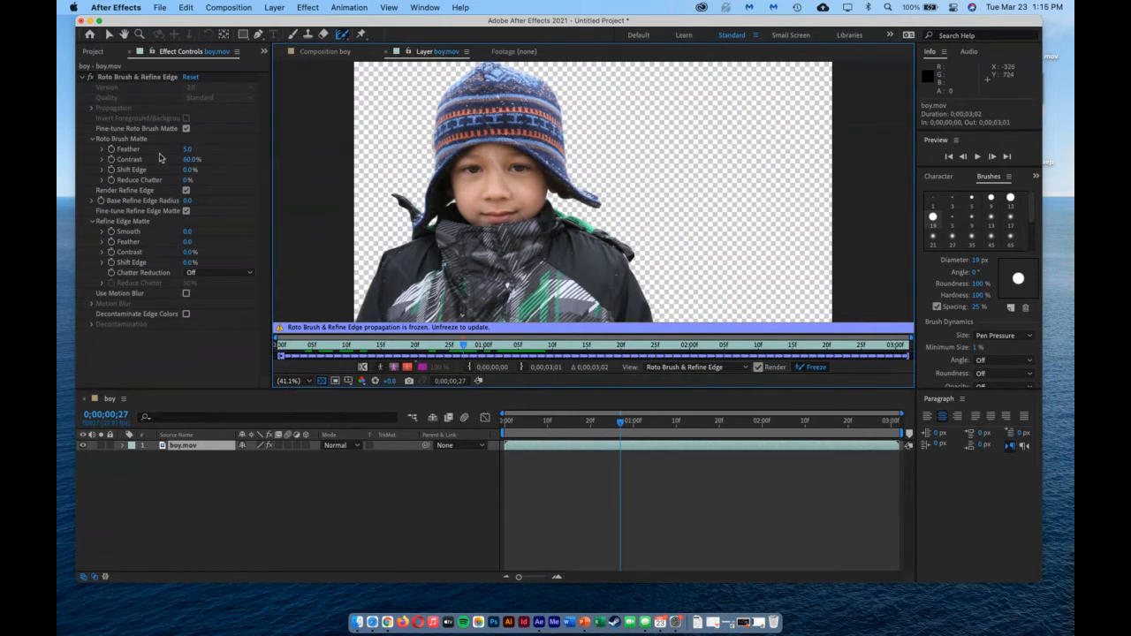
pyautogui.moveTo(187, 150); pyautogui.dragTo(201, 150)
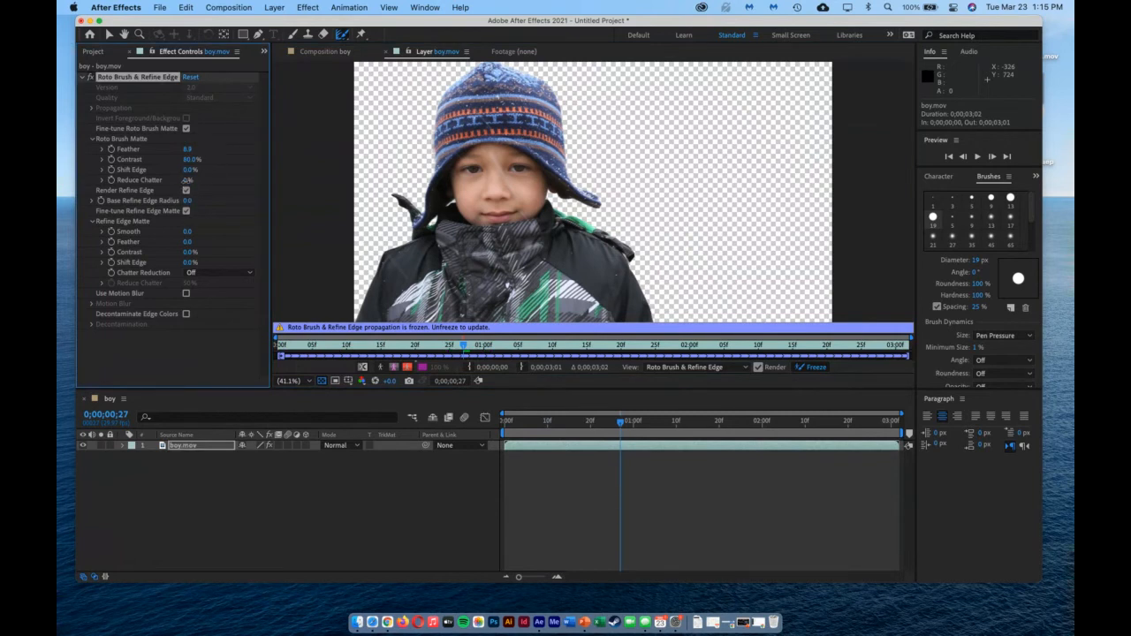
pyautogui.moveTo(187, 179); pyautogui.dragTo(197, 180)
pyautogui.moveTo(461, 346); pyautogui.dragTo(279, 347)
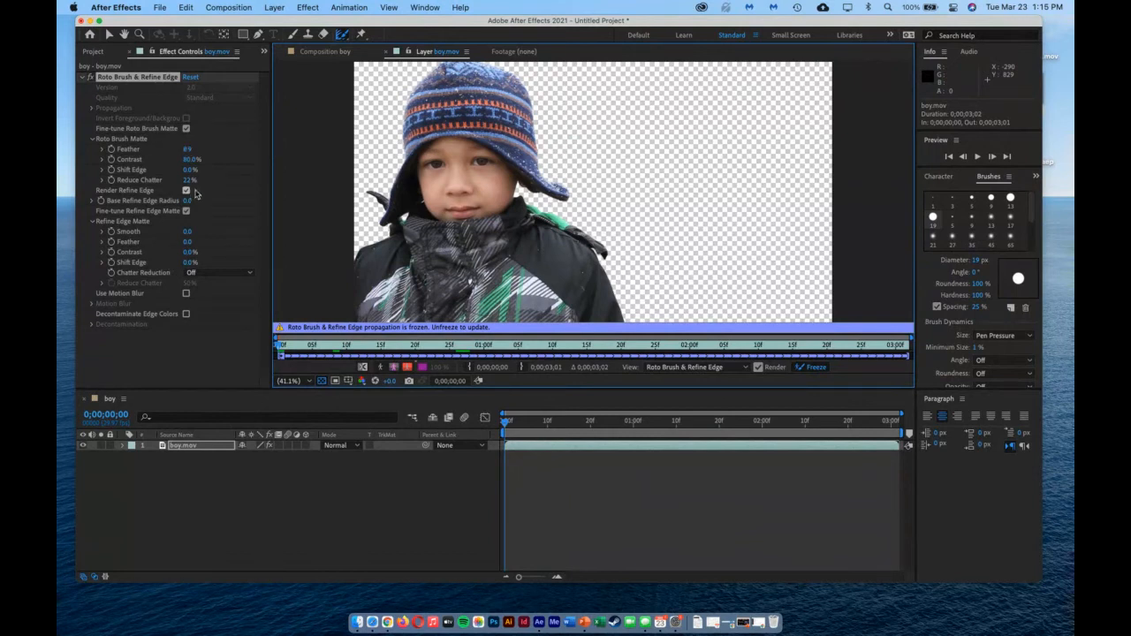
# Step: Close the boy.mov layer view and its effect settings, and scrub through the cut-out boy in the boy composition
pyautogui.moveTo(186, 182); pyautogui.dragTo(217, 197)
pyautogui.click(387, 51)
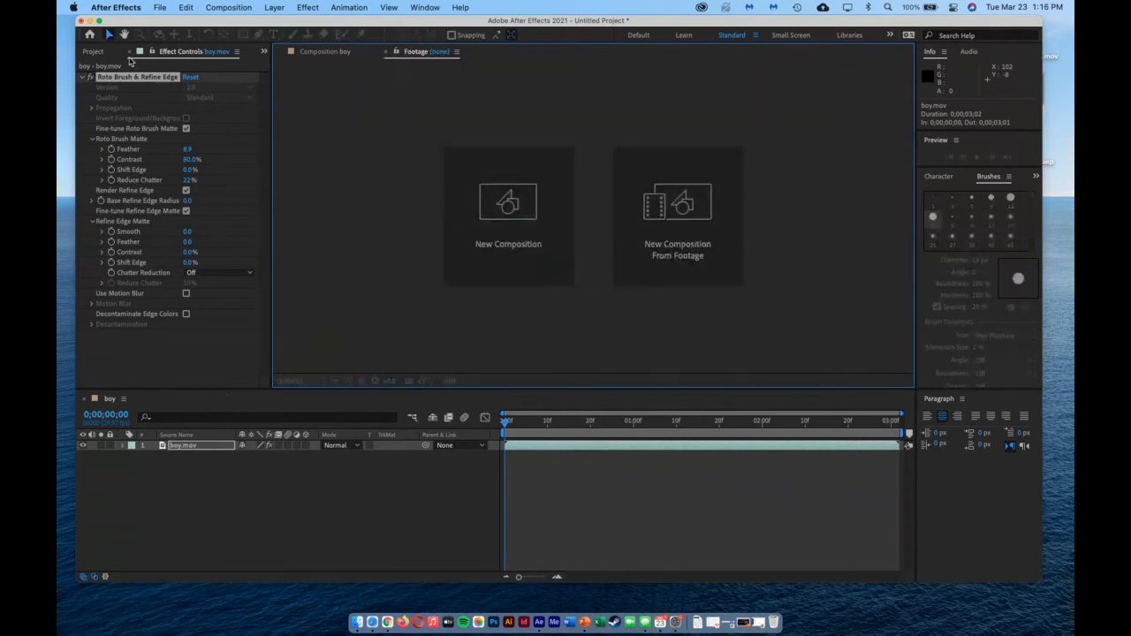
pyautogui.click(130, 52)
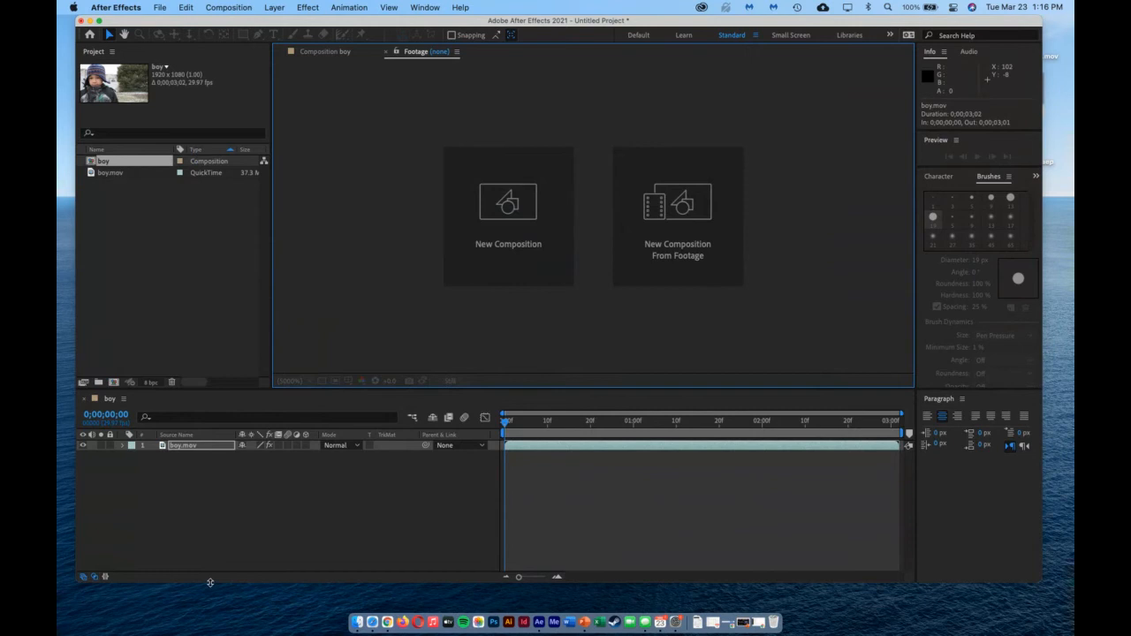
pyautogui.click(190, 499)
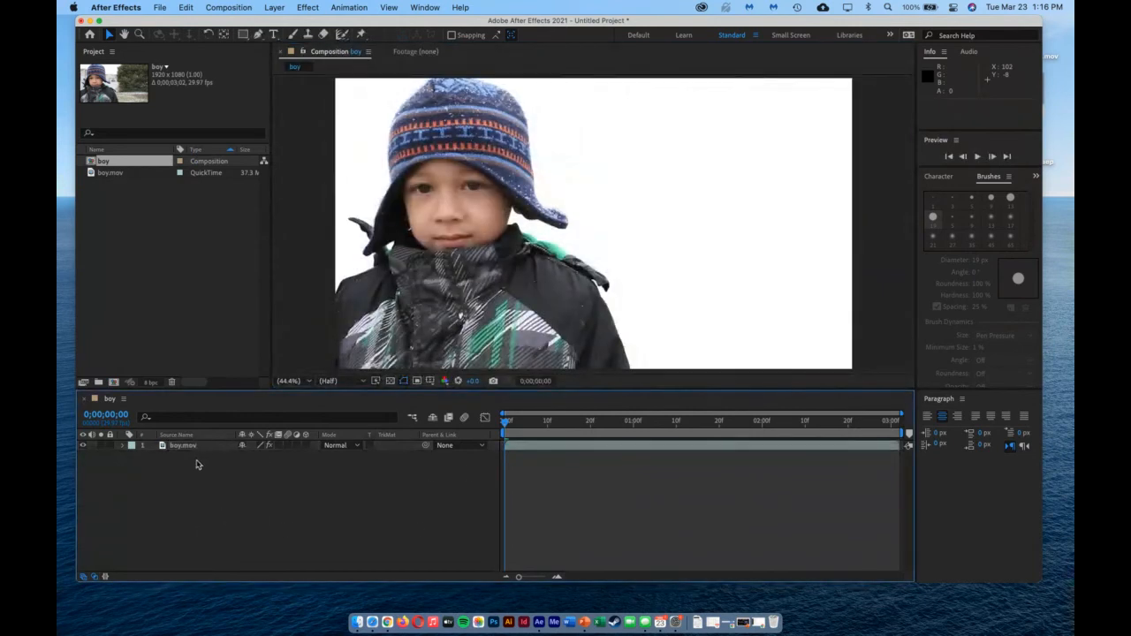
pyautogui.moveTo(505, 422); pyautogui.dragTo(505, 461)
# Step: Add a second copy of boy.mov beneath the cut-out layer in the boy composition, and scrub through the result
pyautogui.click(108, 177)
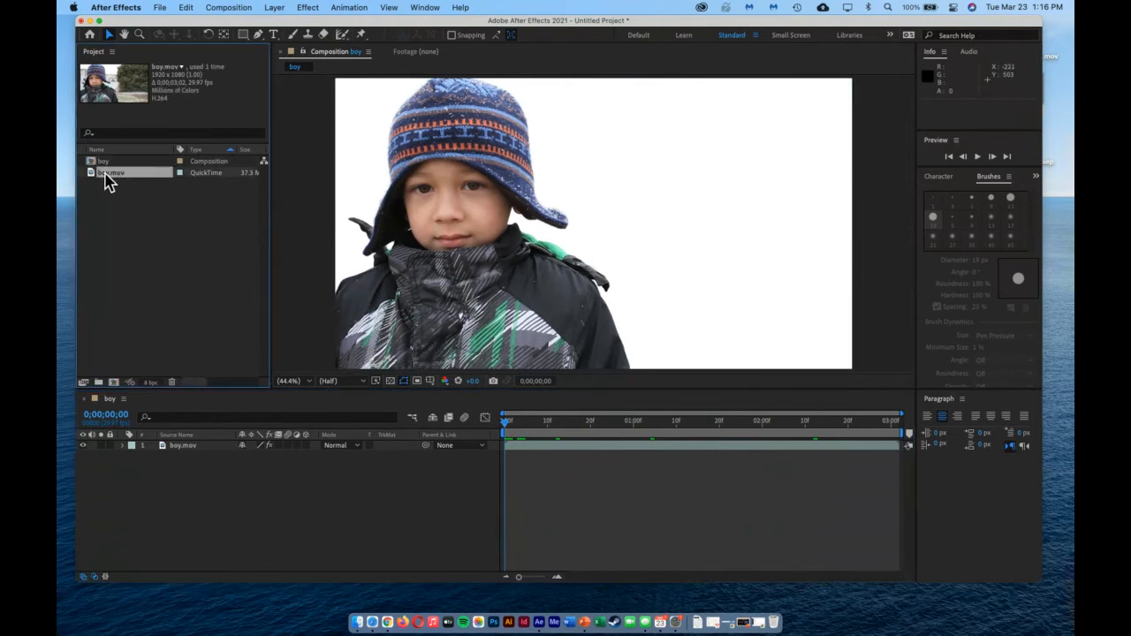
pyautogui.moveTo(104, 181); pyautogui.dragTo(235, 488)
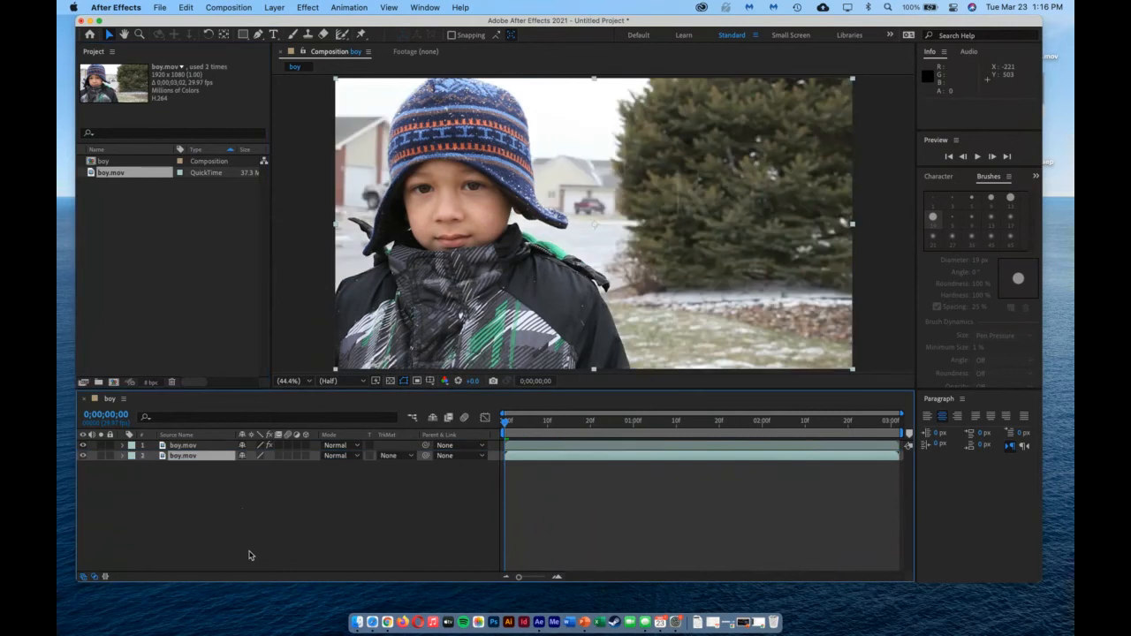
pyautogui.moveTo(507, 424); pyautogui.dragTo(492, 448)
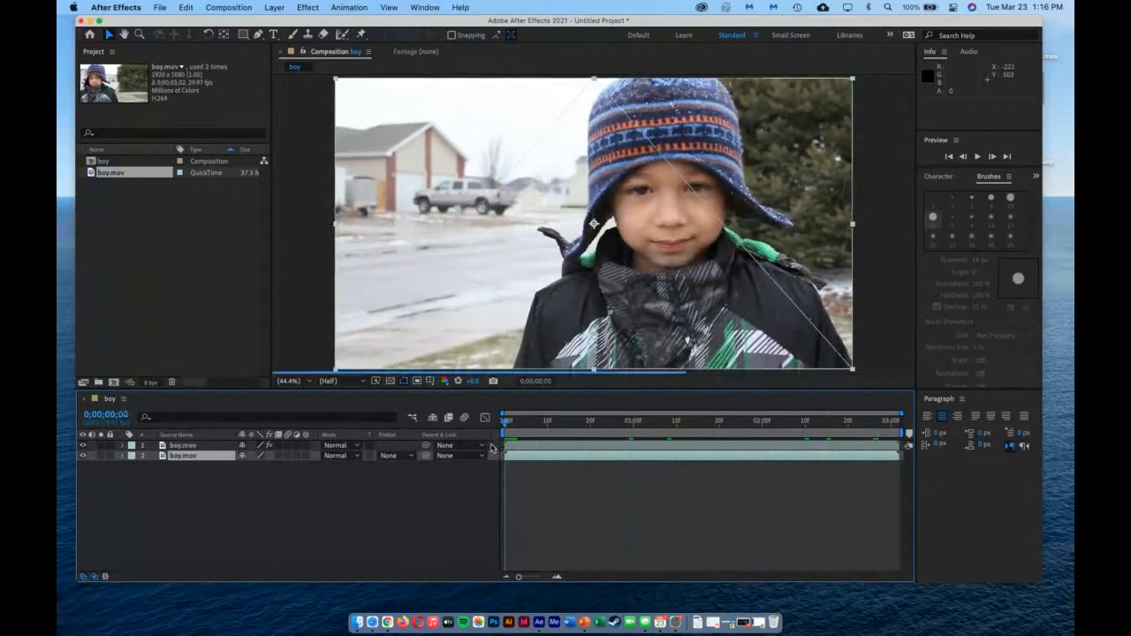
# Step: Rename the lower boy.mov layer as BG
pyautogui.rightClick(181, 460)
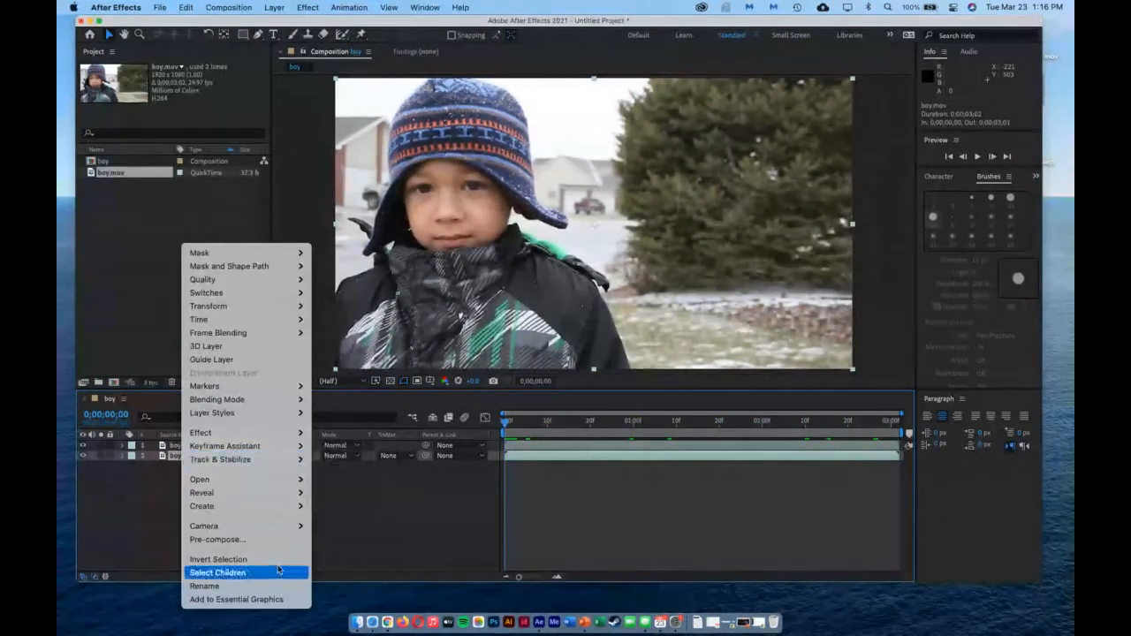
pyautogui.click(253, 585)
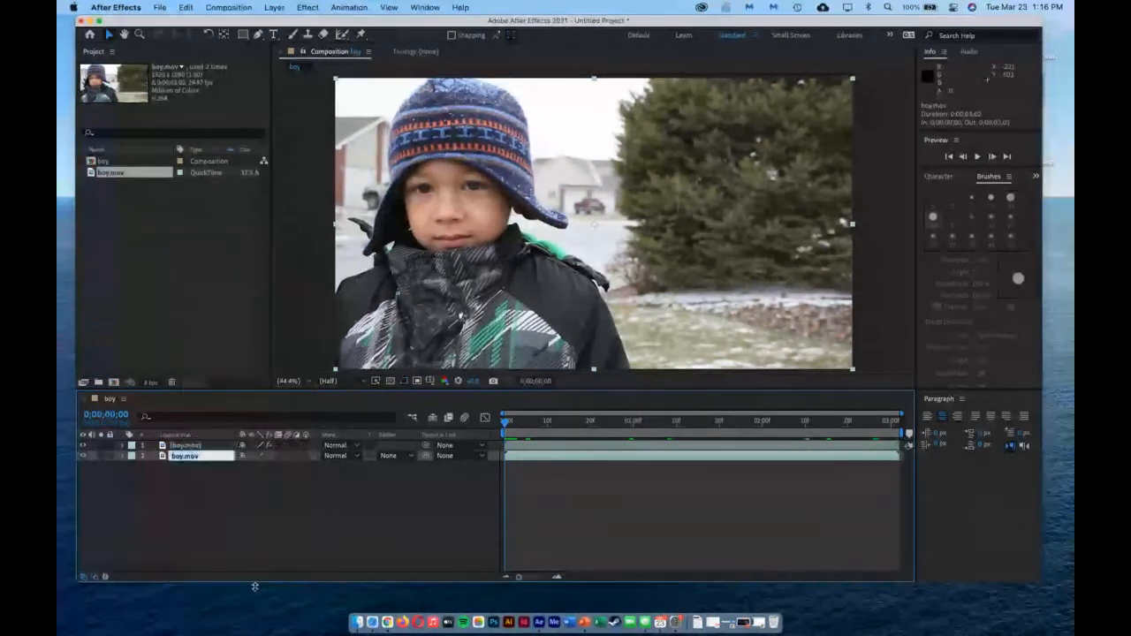
pyautogui.write('BG')
pyautogui.press('Return')
pyautogui.hotkey('ctrl', 'v')
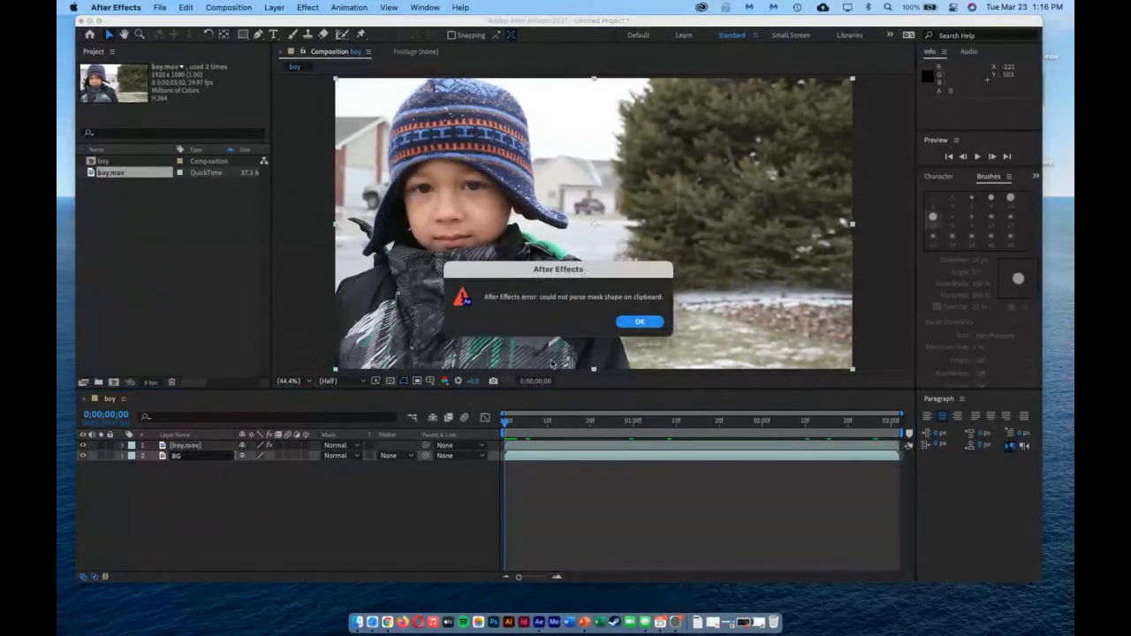
pyautogui.click(635, 323)
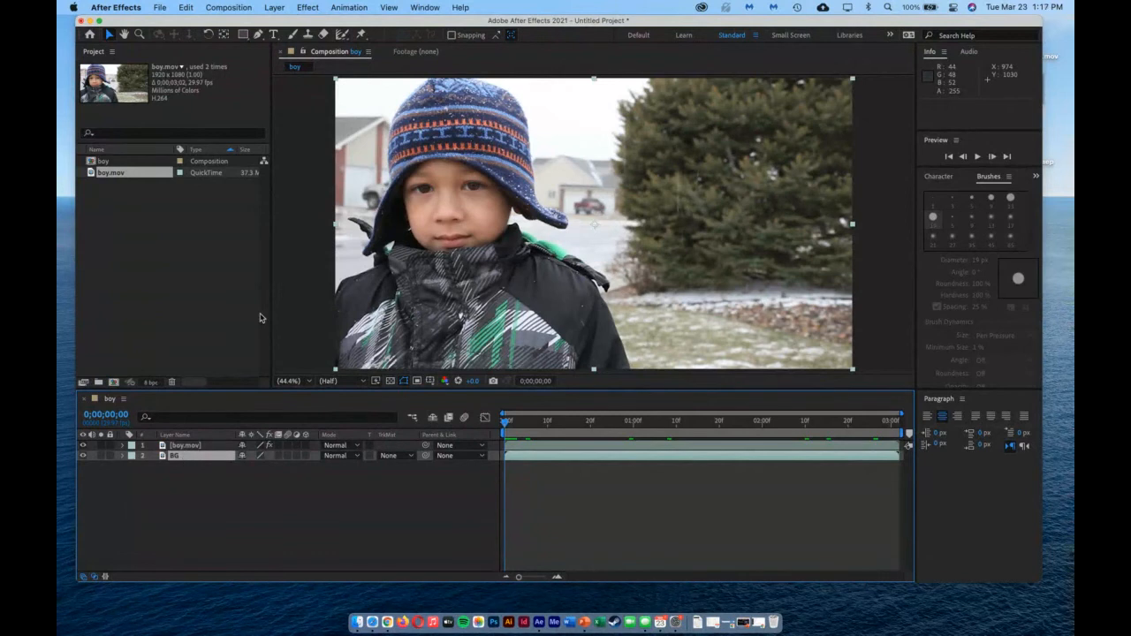
# Step: Apply the Hue/Saturation color correction effect to the BG layer and enable Colorize
pyautogui.click(305, 7)
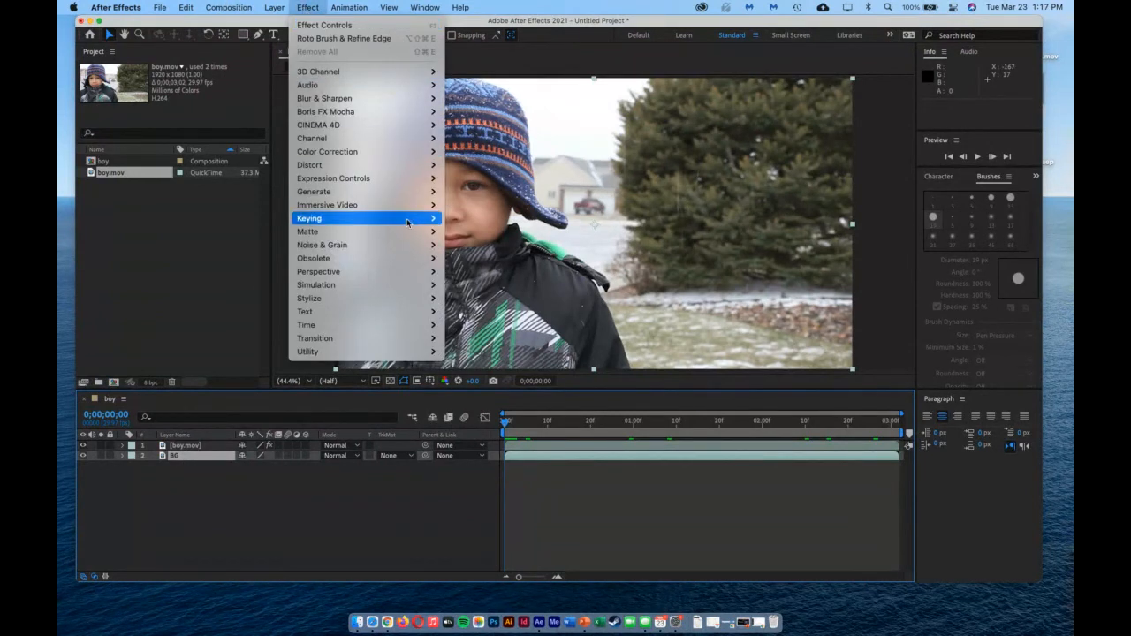
pyautogui.moveTo(395, 84)
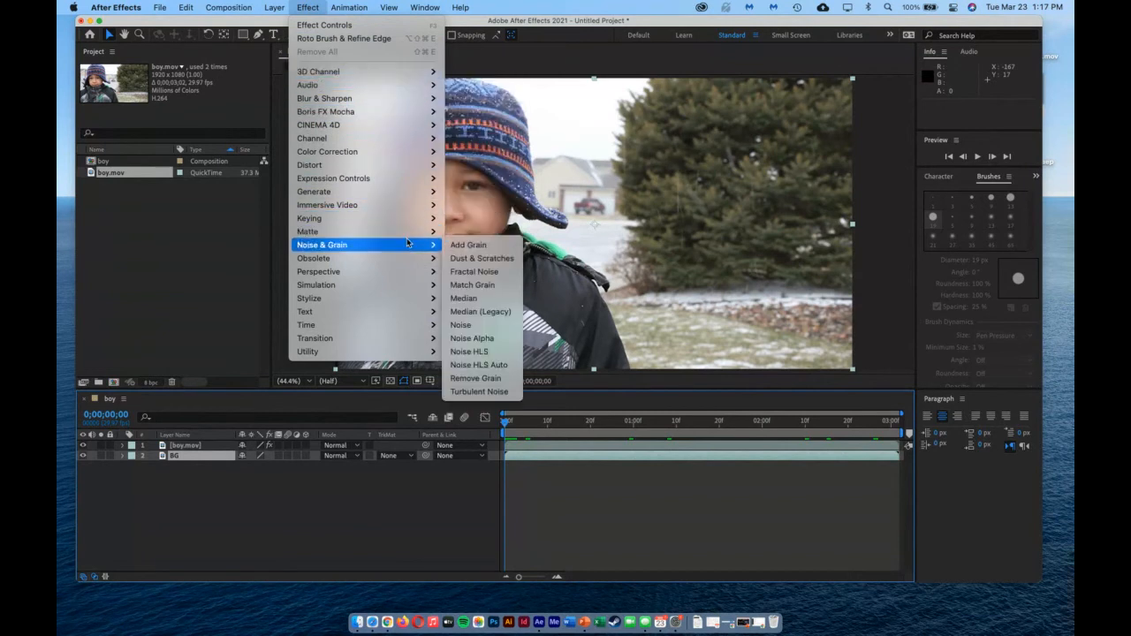
pyautogui.moveTo(389, 151)
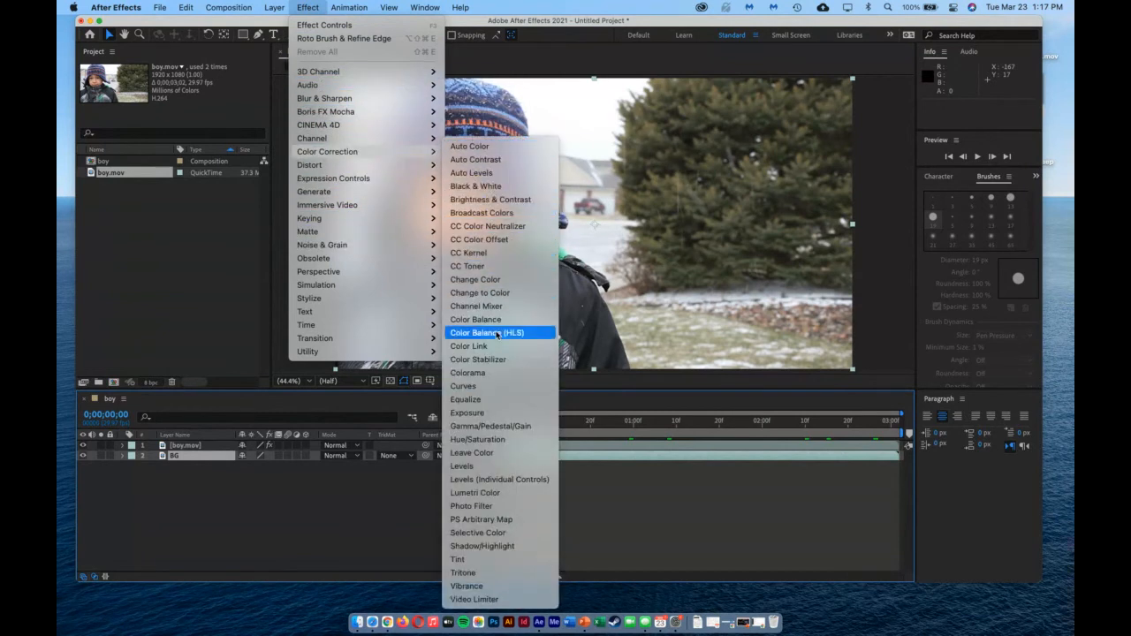
pyautogui.click(477, 439)
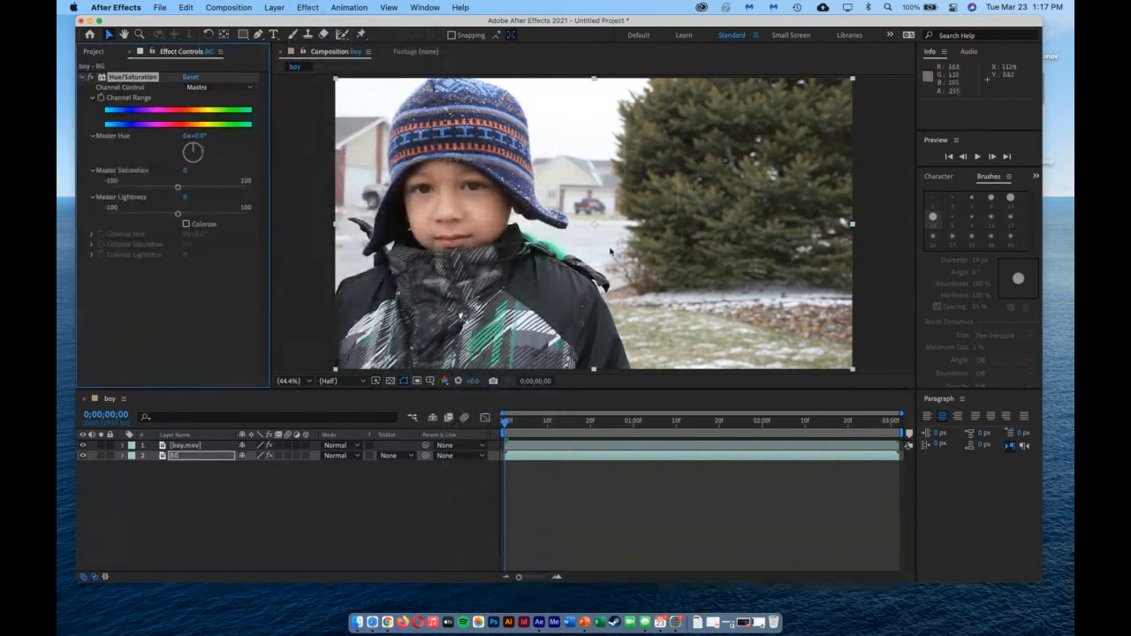
pyautogui.click(185, 225)
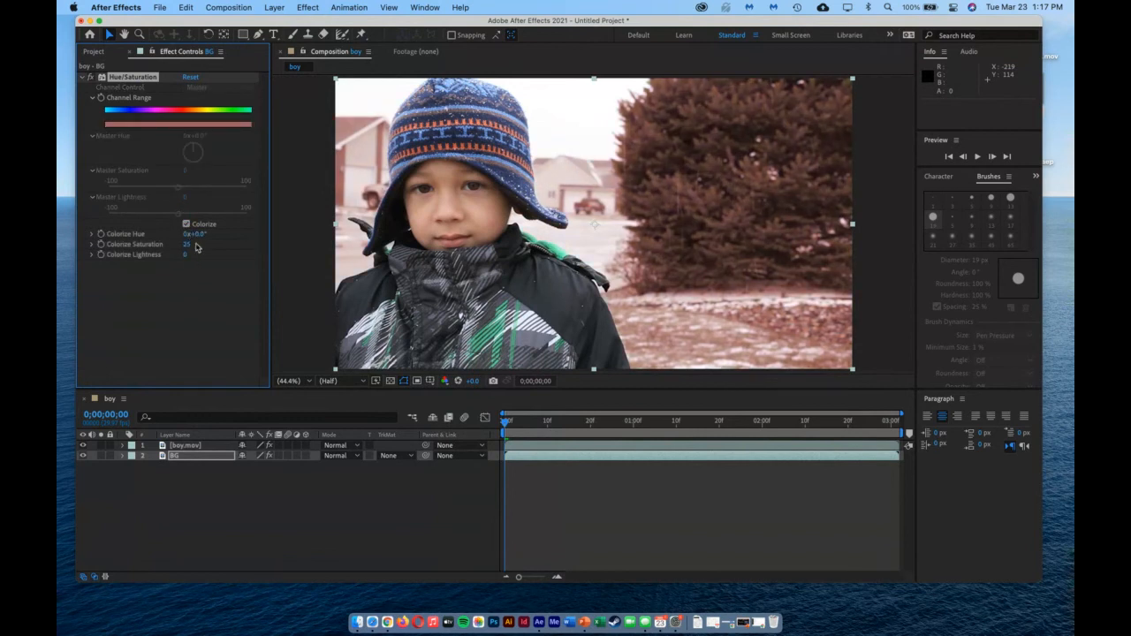
# Step: Set the BG layer's Colorize Hue to 231°, Colorize Saturation to 61 and Colorize Lightness to -11
pyautogui.moveTo(188, 234); pyautogui.dragTo(342, 242)
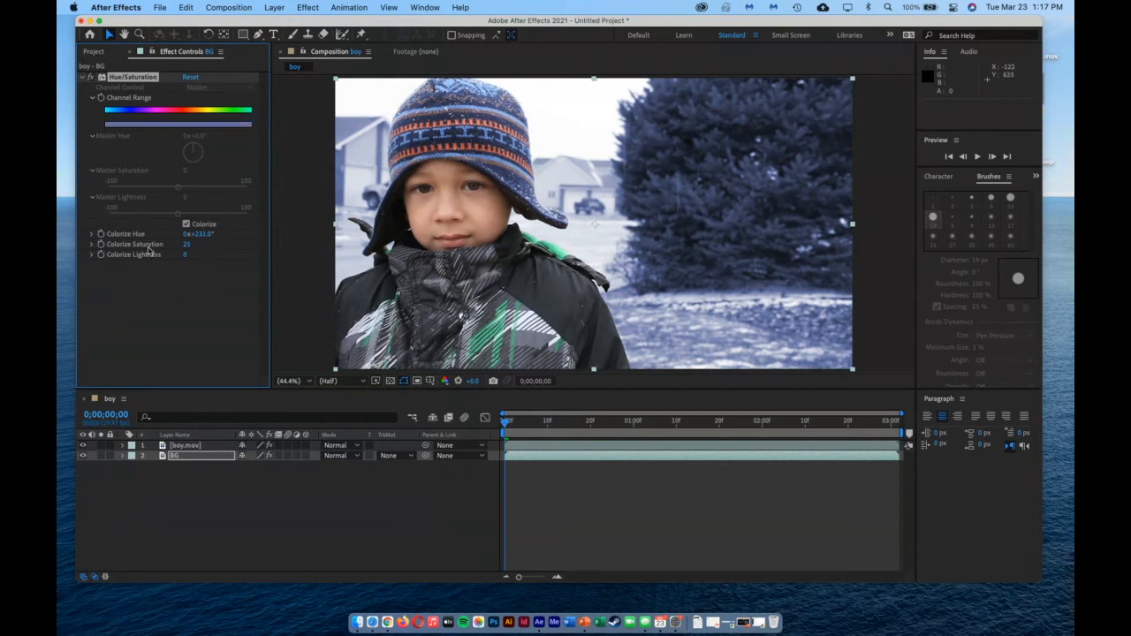
pyautogui.moveTo(186, 244); pyautogui.dragTo(206, 245)
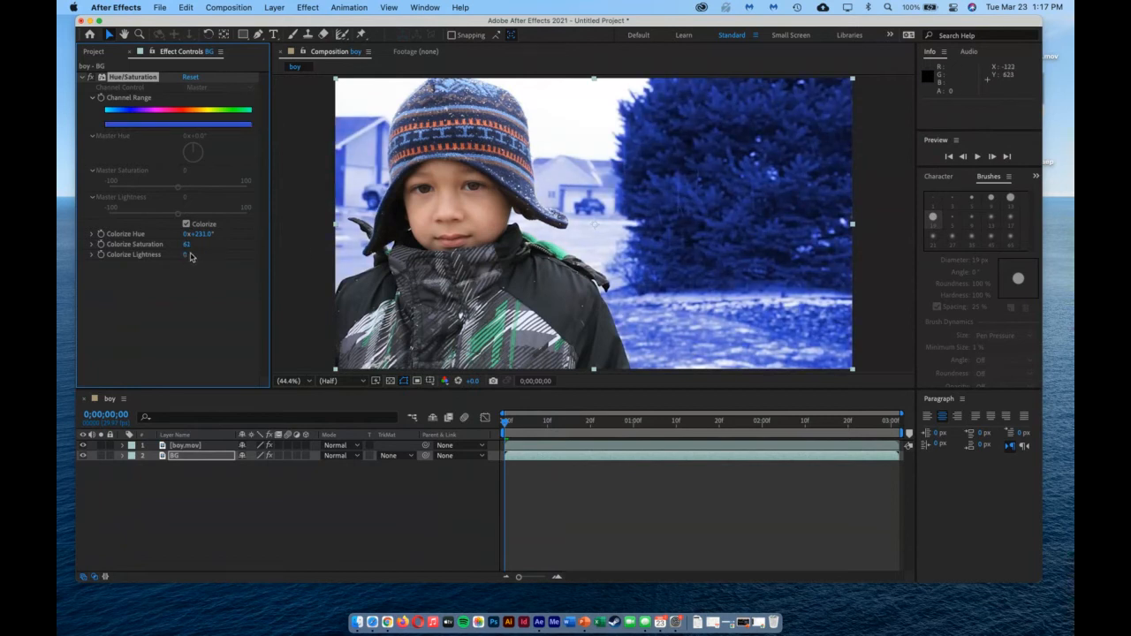
pyautogui.moveTo(187, 255)
pyautogui.mouseDown()
pyautogui.moveTo(168, 254)
pyautogui.moveTo(181, 255)
pyautogui.mouseUp()
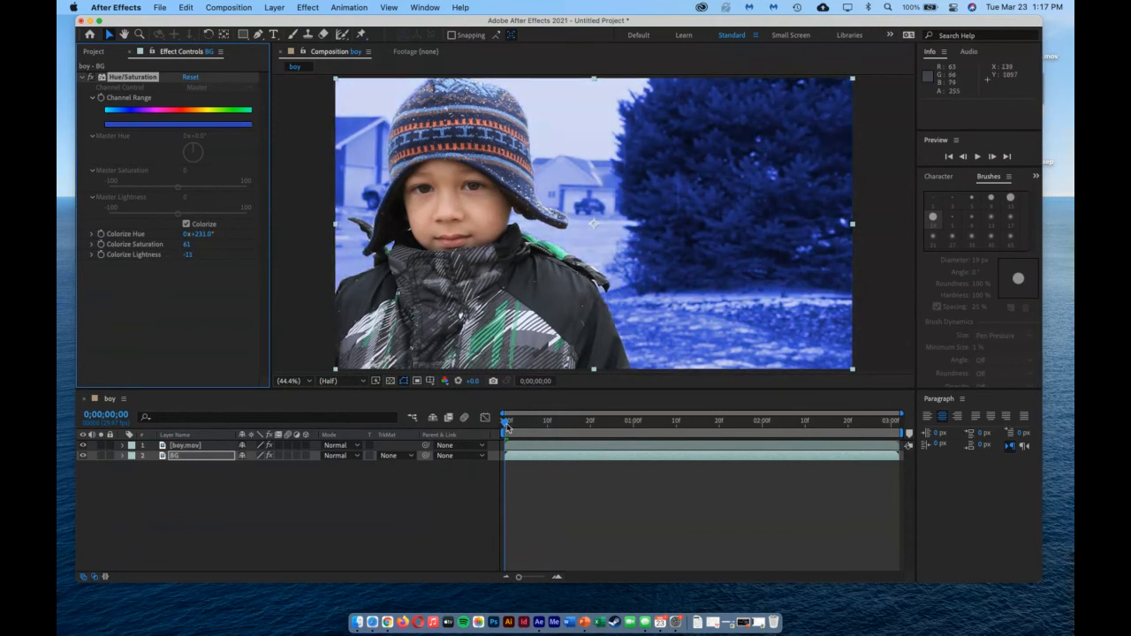
# Step: Scrub through the composite and compare it with the boy.mov layer hidden, shown and temporarily switched to an adjustment layer
pyautogui.moveTo(507, 428); pyautogui.dragTo(430, 445)
pyautogui.click(83, 446)
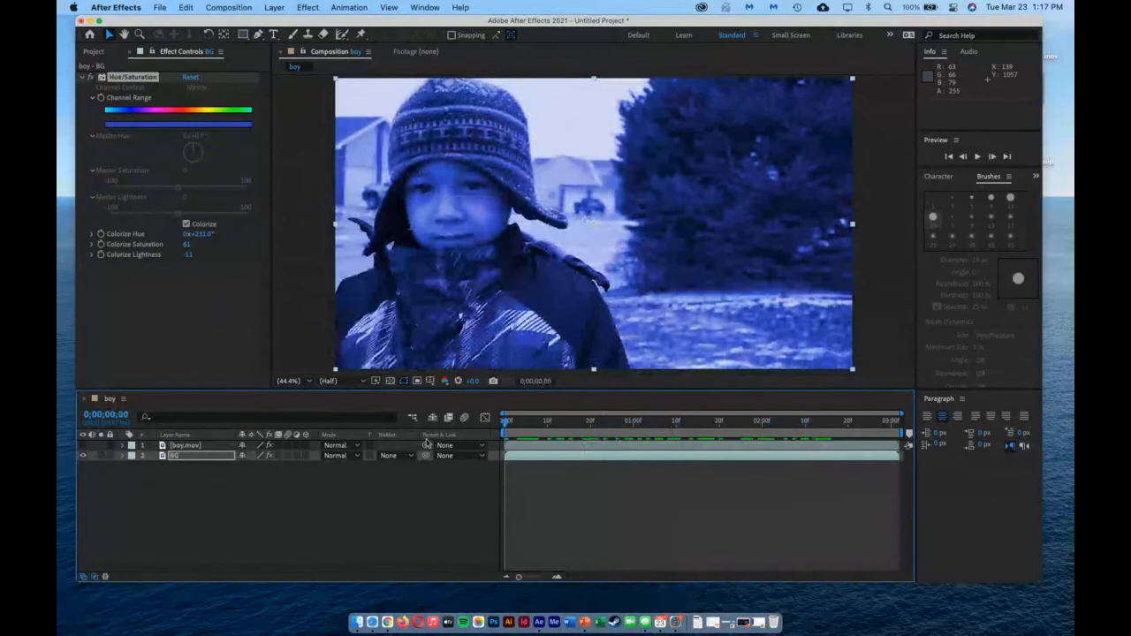
pyautogui.click(83, 445)
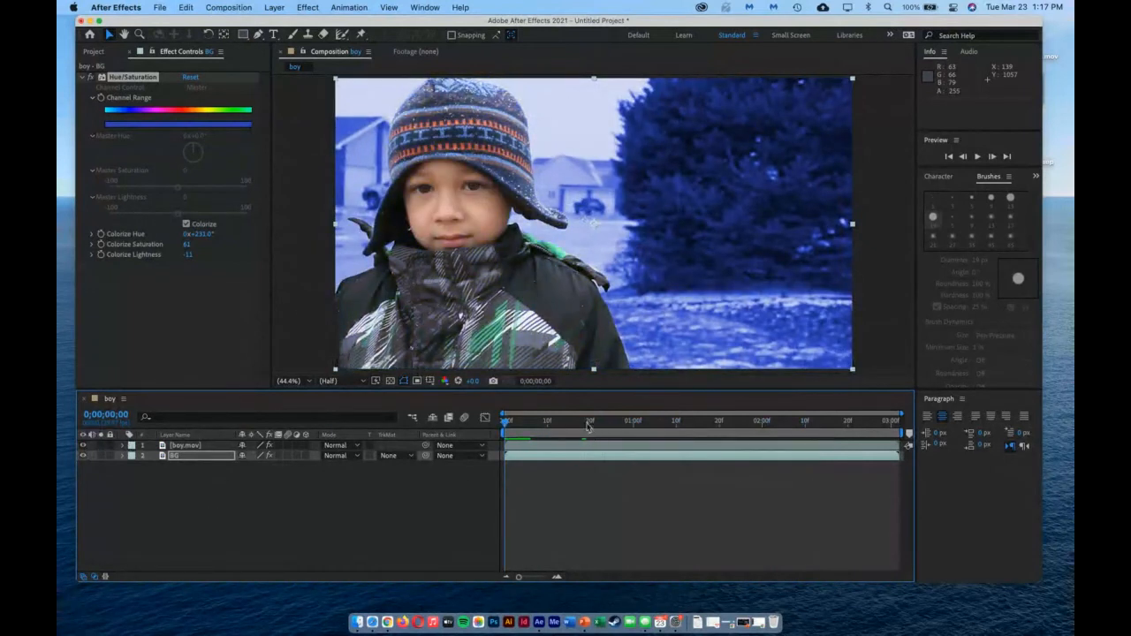
pyautogui.moveTo(511, 429); pyautogui.dragTo(490, 445)
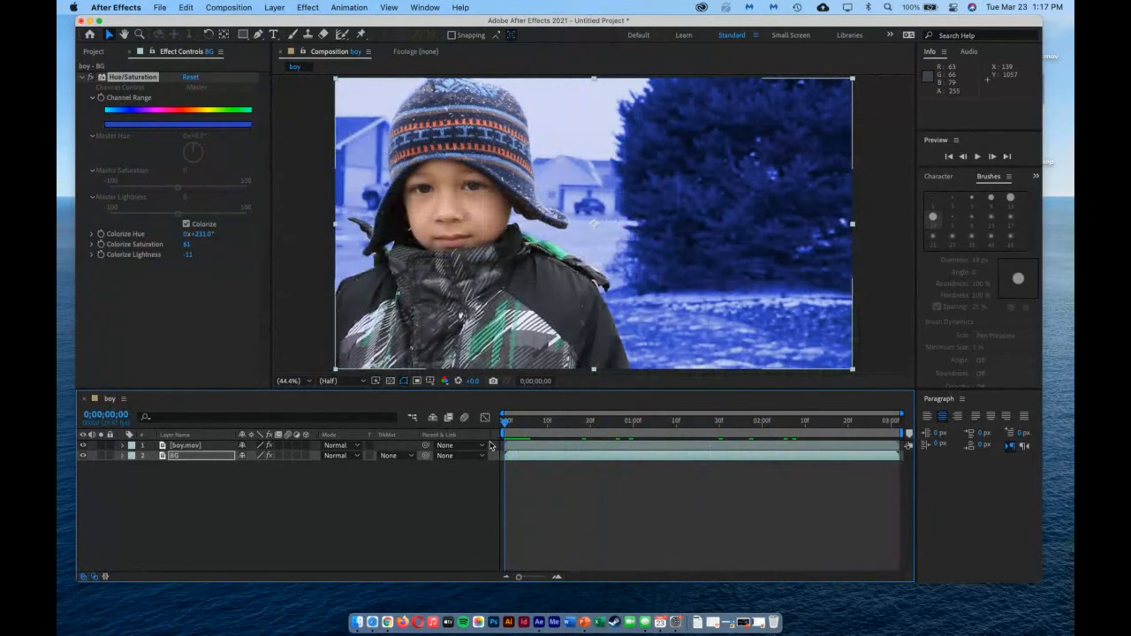
pyautogui.click(297, 445)
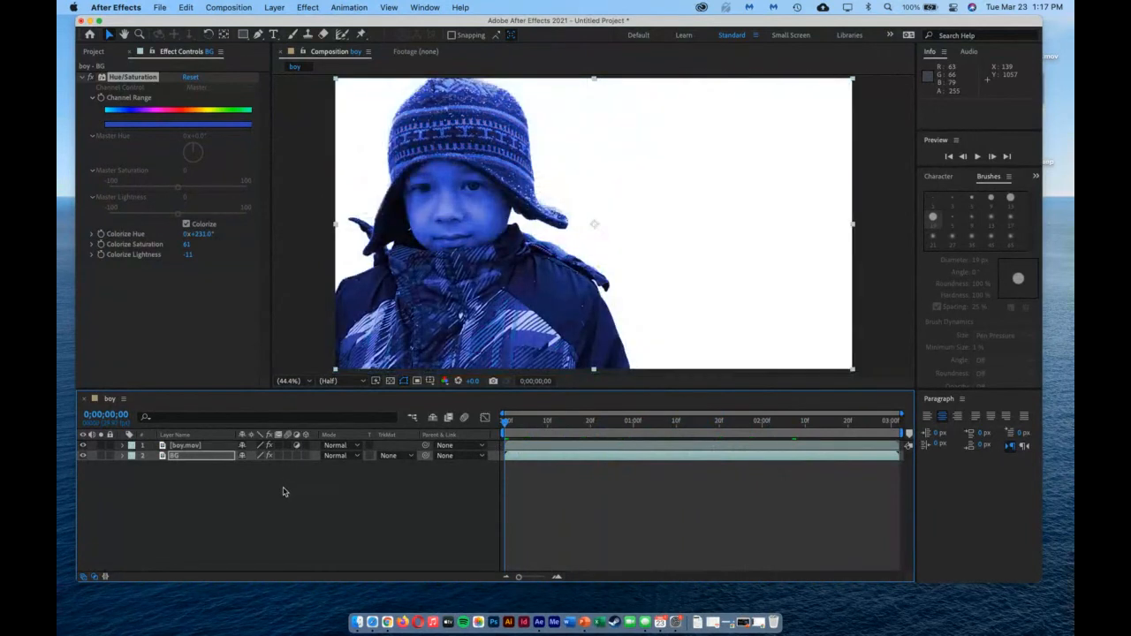
pyautogui.click(296, 446)
# Step: Create a new text layer above the boy.mov layer reading WINTER BLUES
pyautogui.click(208, 507)
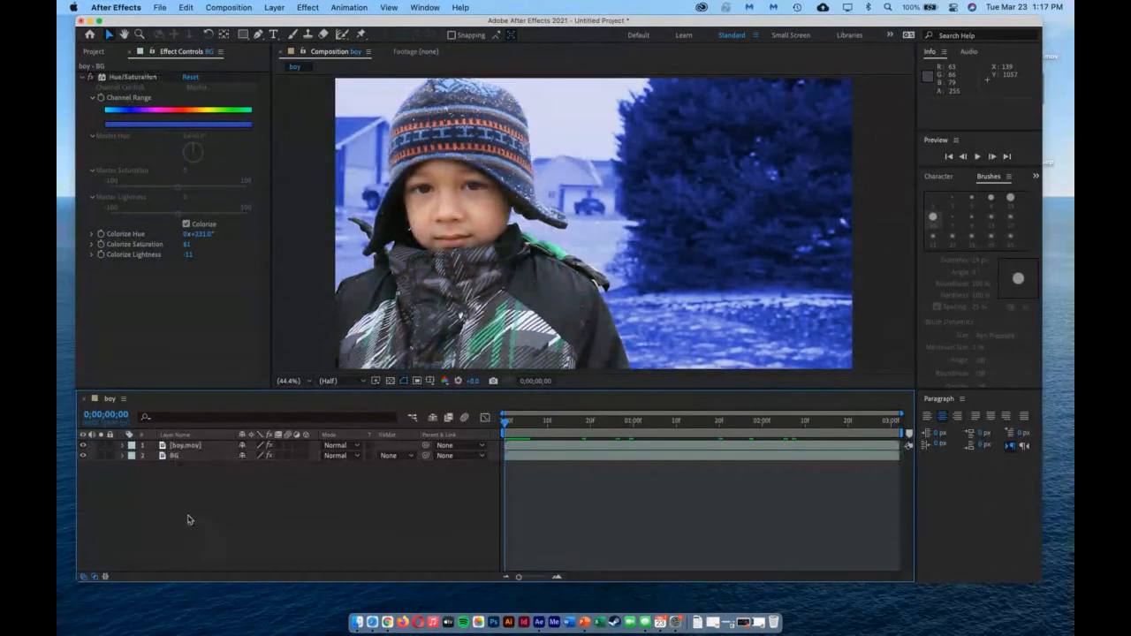
pyautogui.rightClick(188, 496)
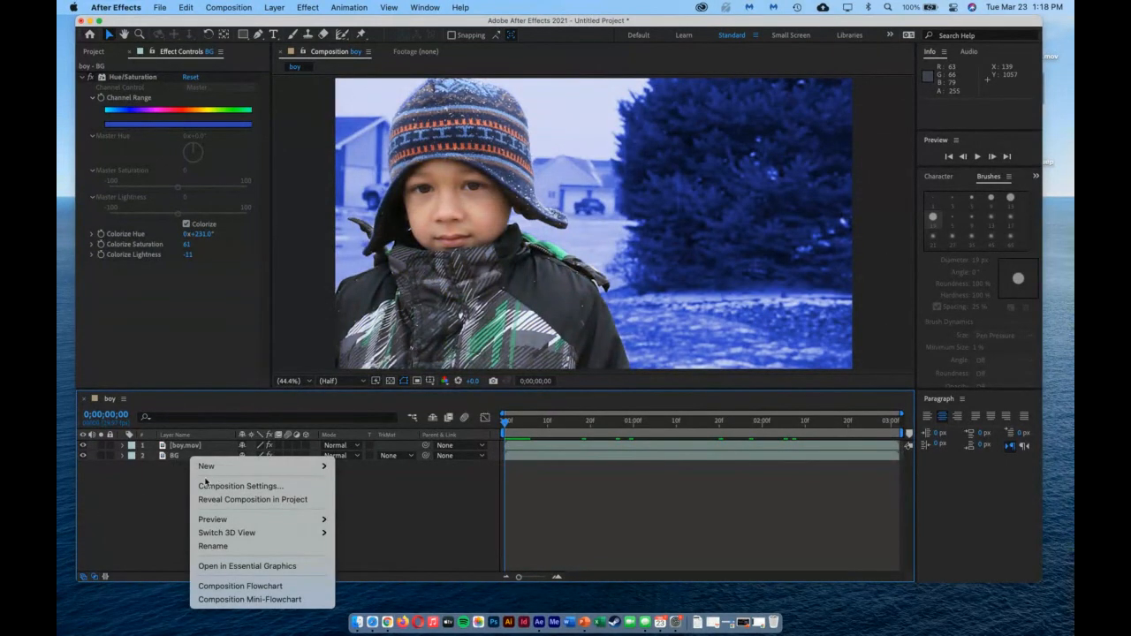
pyautogui.moveTo(220, 470)
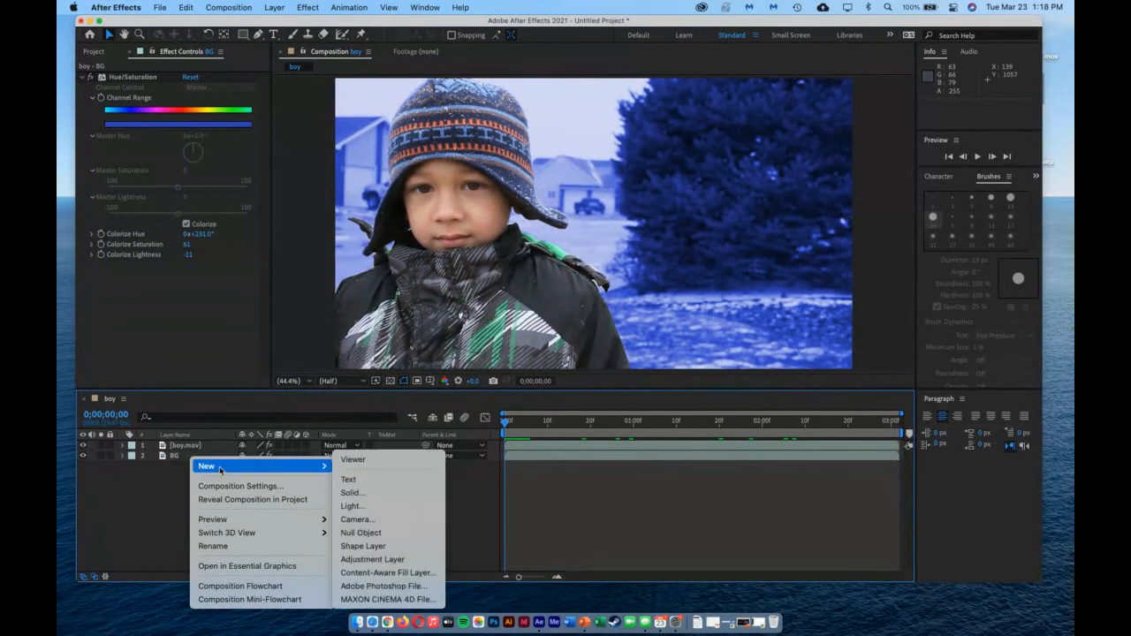
pyautogui.click(364, 480)
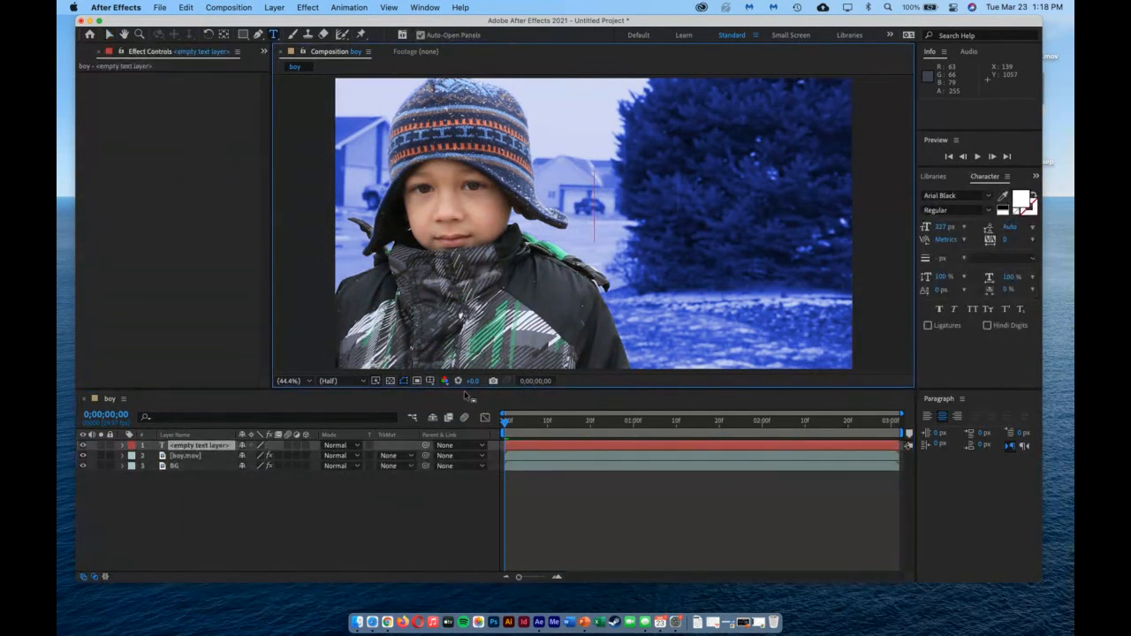
pyautogui.write('WINTER B')
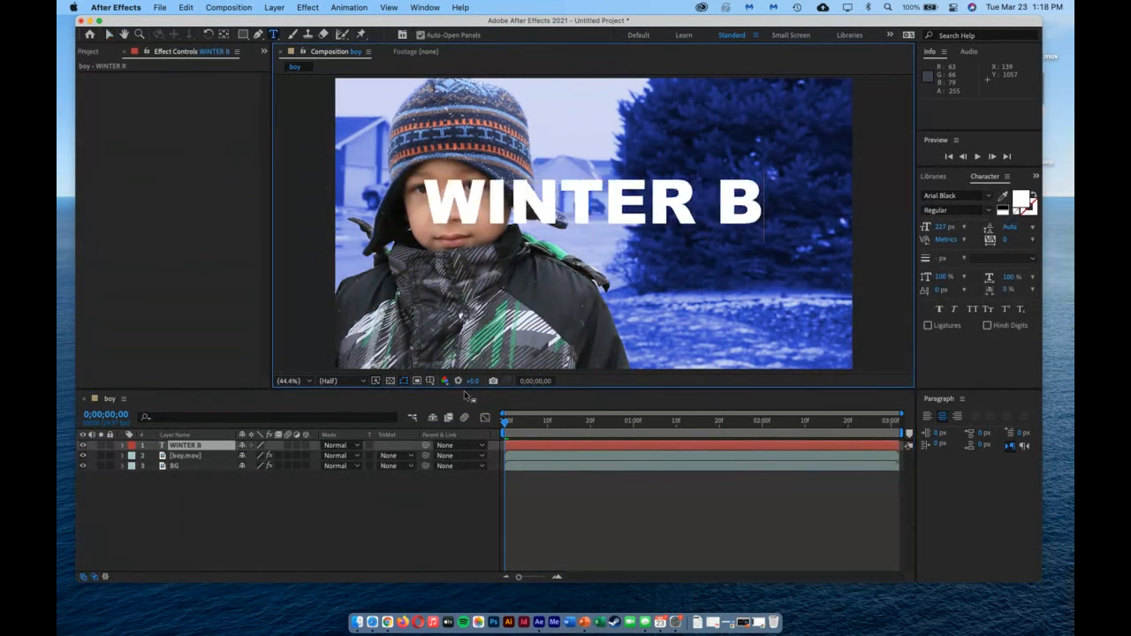
pyautogui.write('LUES')
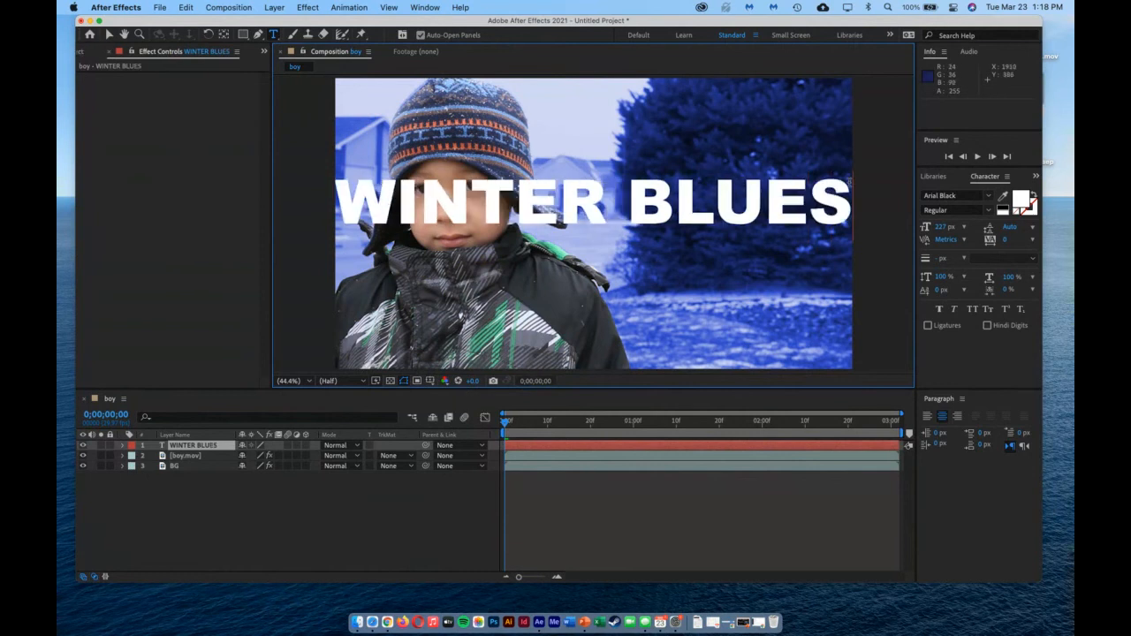
# Step: Select the whole WINTER BLUES title and change its font to Bungee
pyautogui.moveTo(848, 192); pyautogui.dragTo(286, 199)
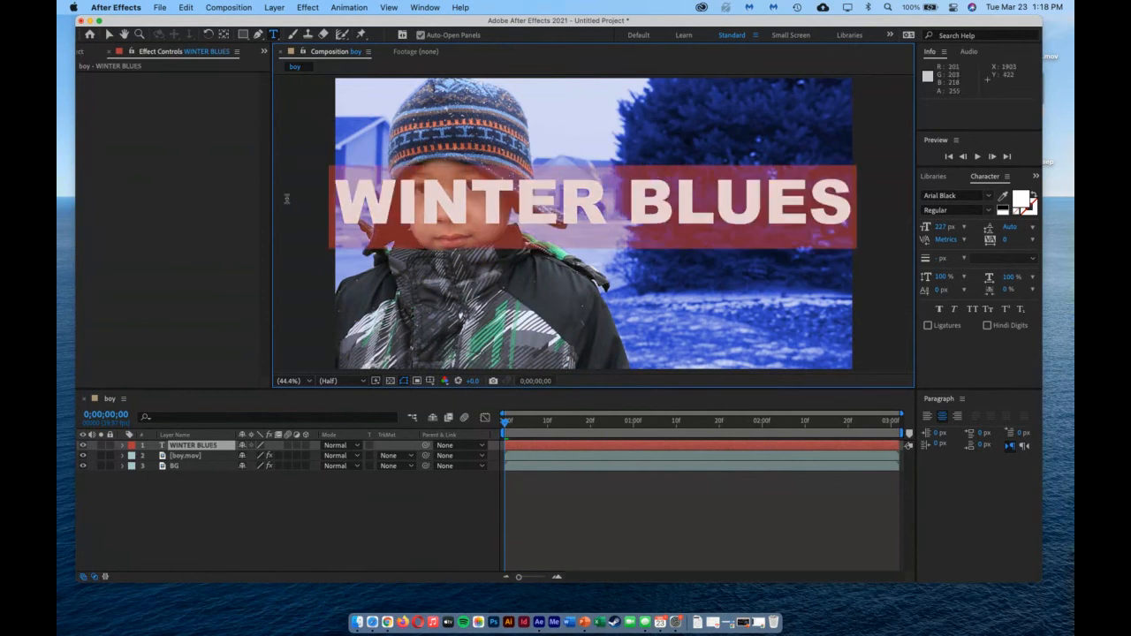
pyautogui.click(989, 196)
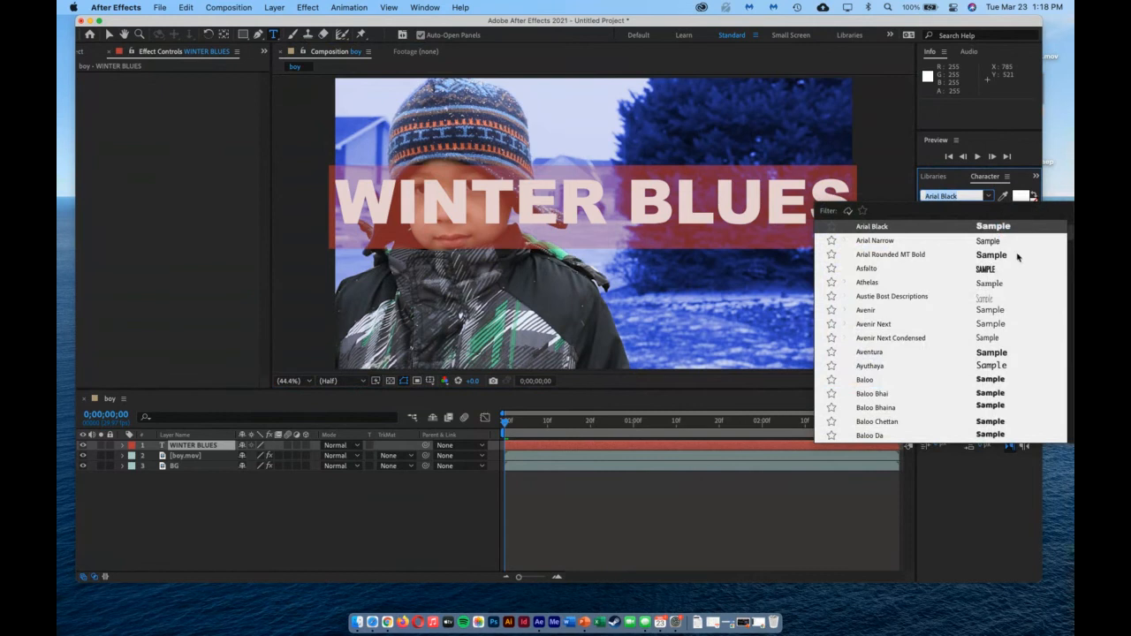
pyautogui.scroll(-10, 1006, 258)
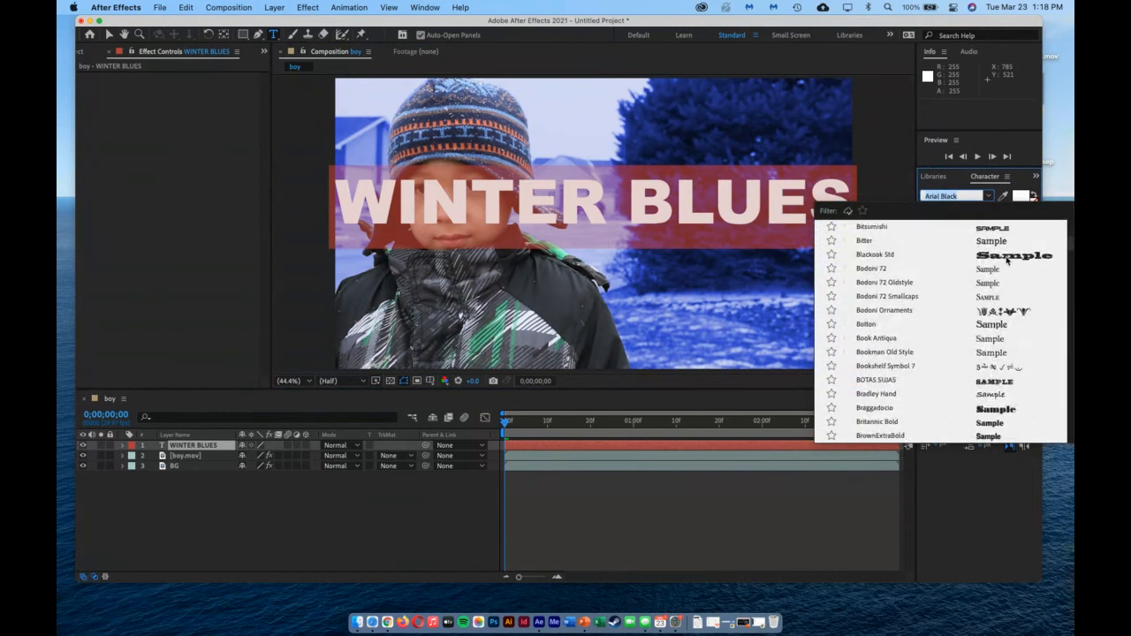
pyautogui.scroll(-5, 1006, 259)
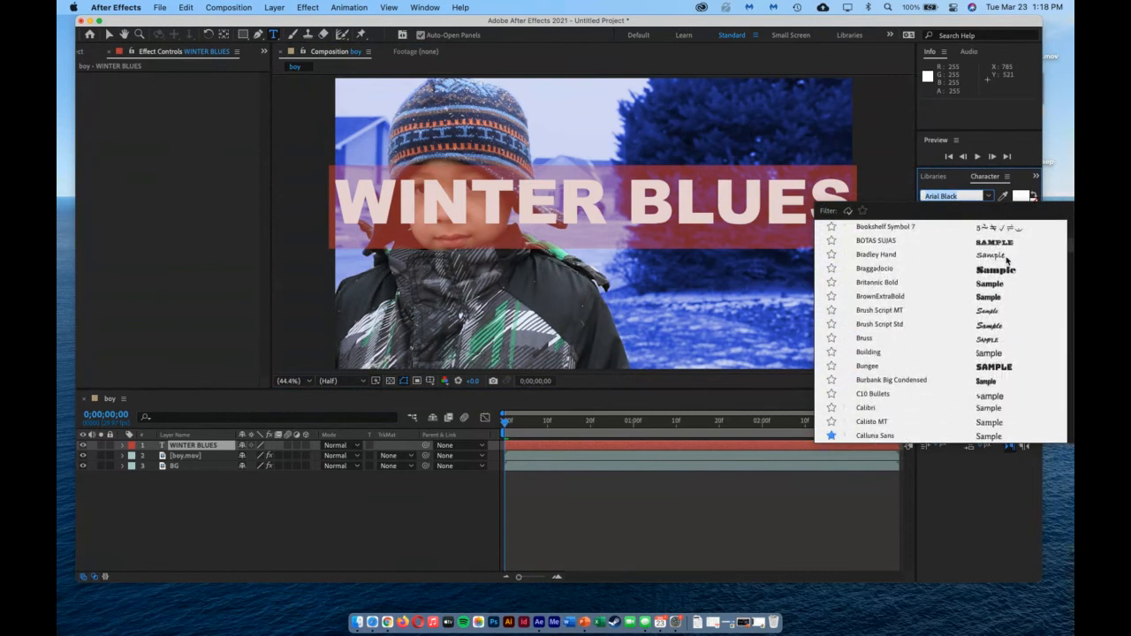
pyautogui.scroll(-3, 990, 328)
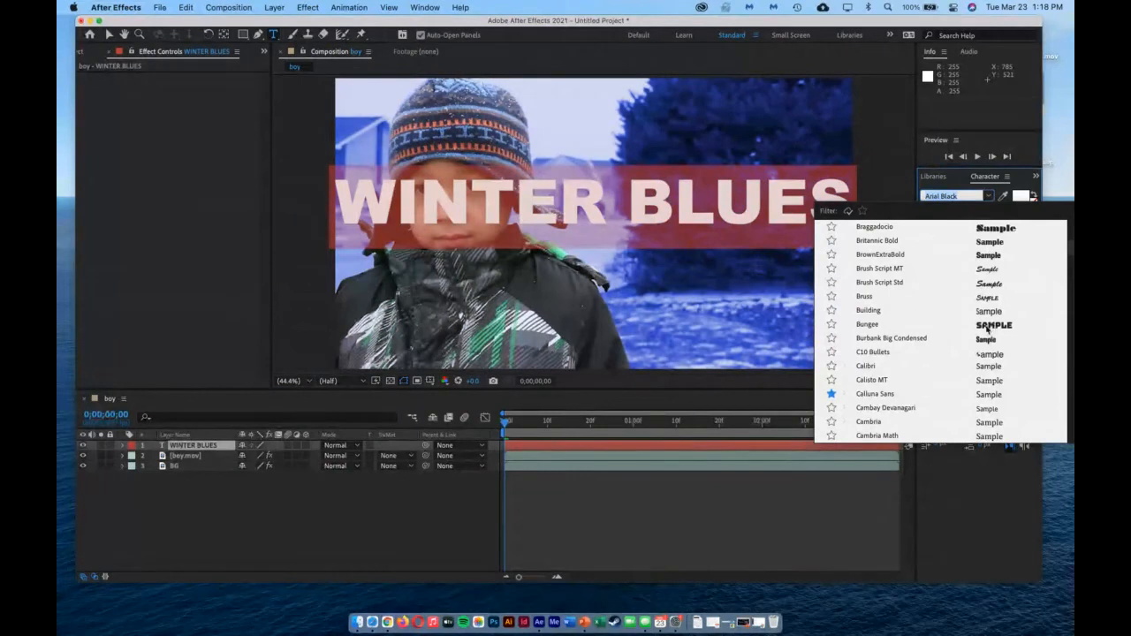
pyautogui.press('super+v')
pyautogui.click(633, 323)
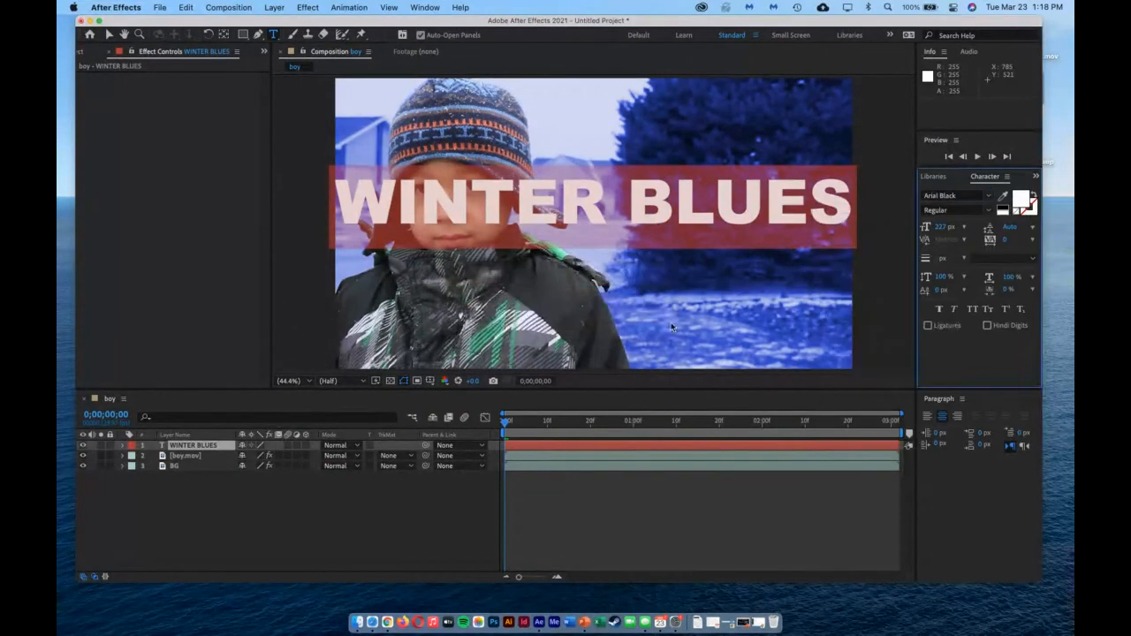
# Step: Change the WINTER BLUES title's font to Gobold Bold and set its font size to 251 px
pyautogui.click(988, 197)
pyautogui.scroll(-20, 994, 369)
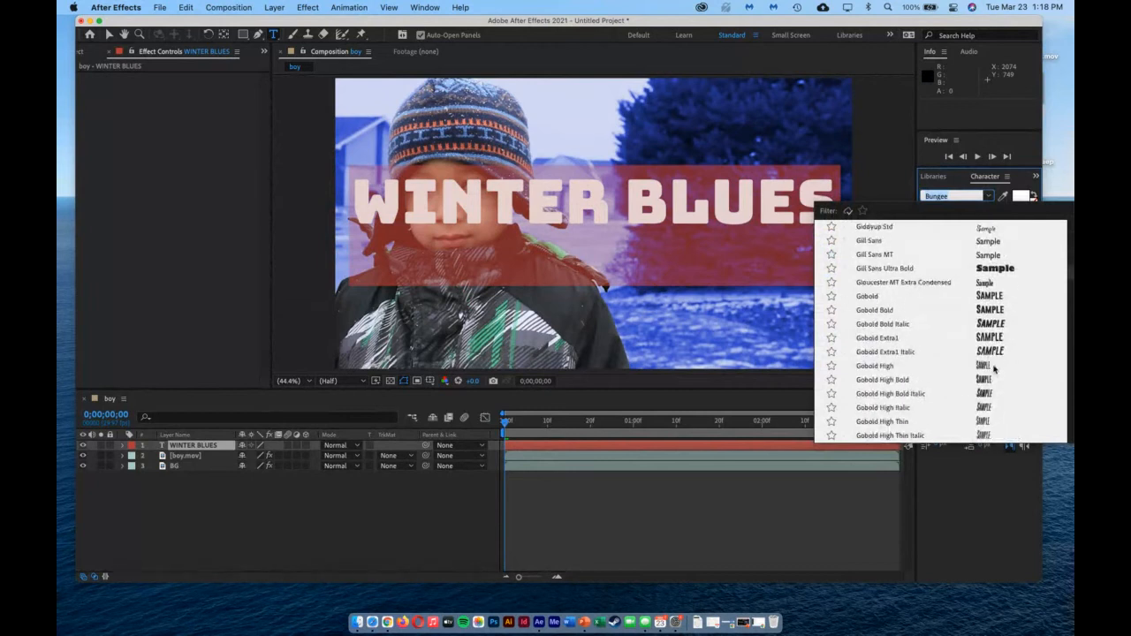
pyautogui.scroll(-1, 994, 369)
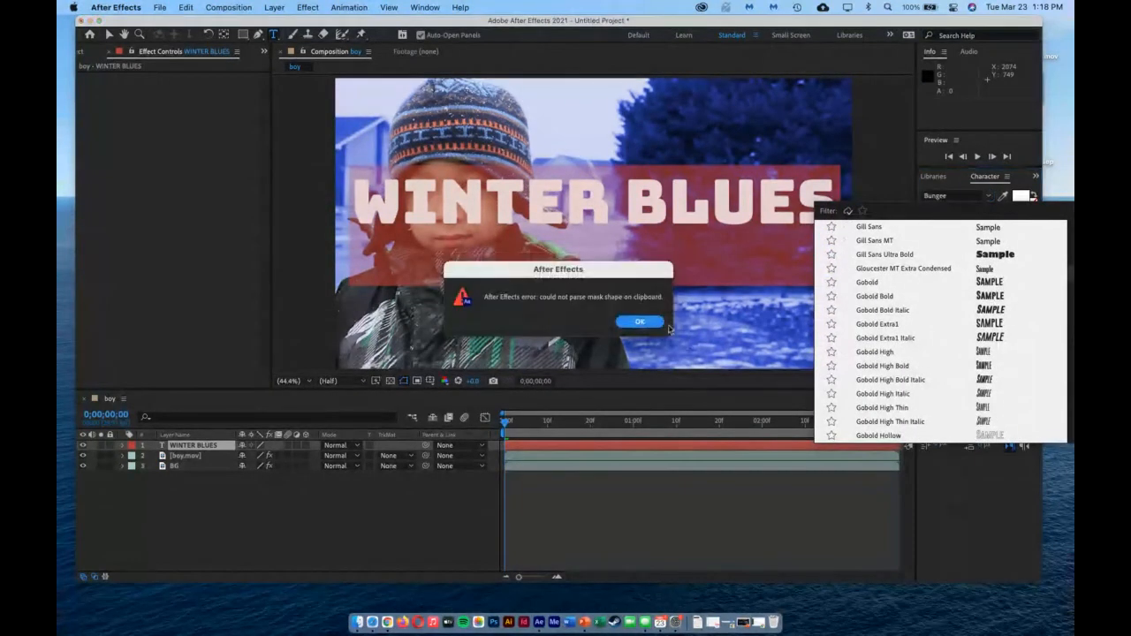
pyautogui.click(652, 323)
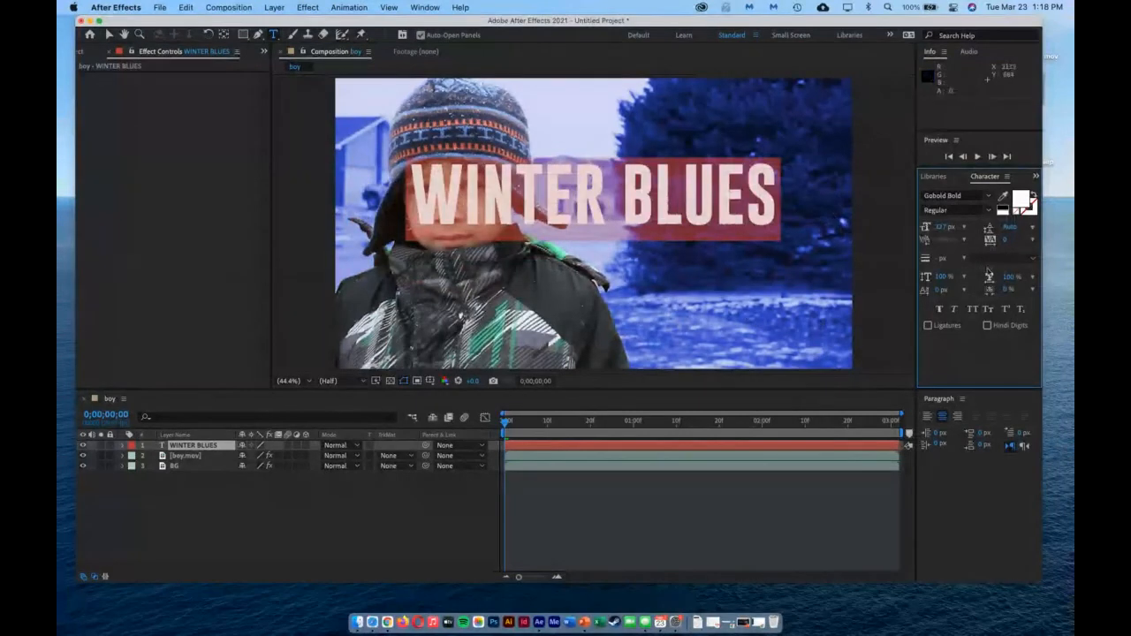
pyautogui.moveTo(938, 227); pyautogui.dragTo(962, 228)
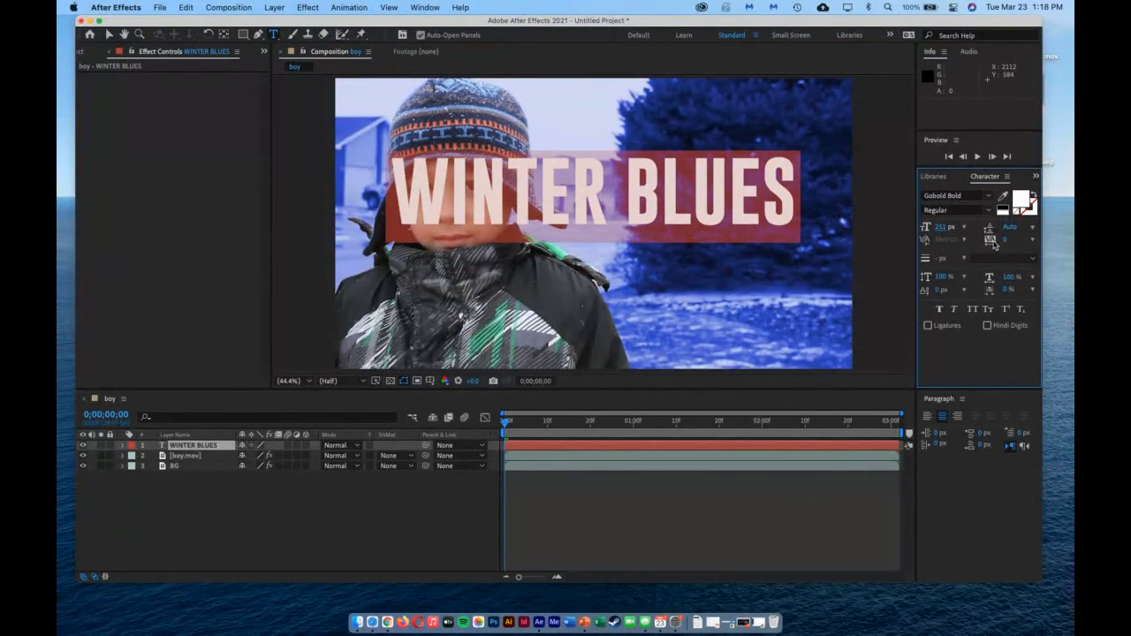
# Step: Set the WINTER BLUES title's tracking to 100 and finish editing the text
pyautogui.click(1032, 241)
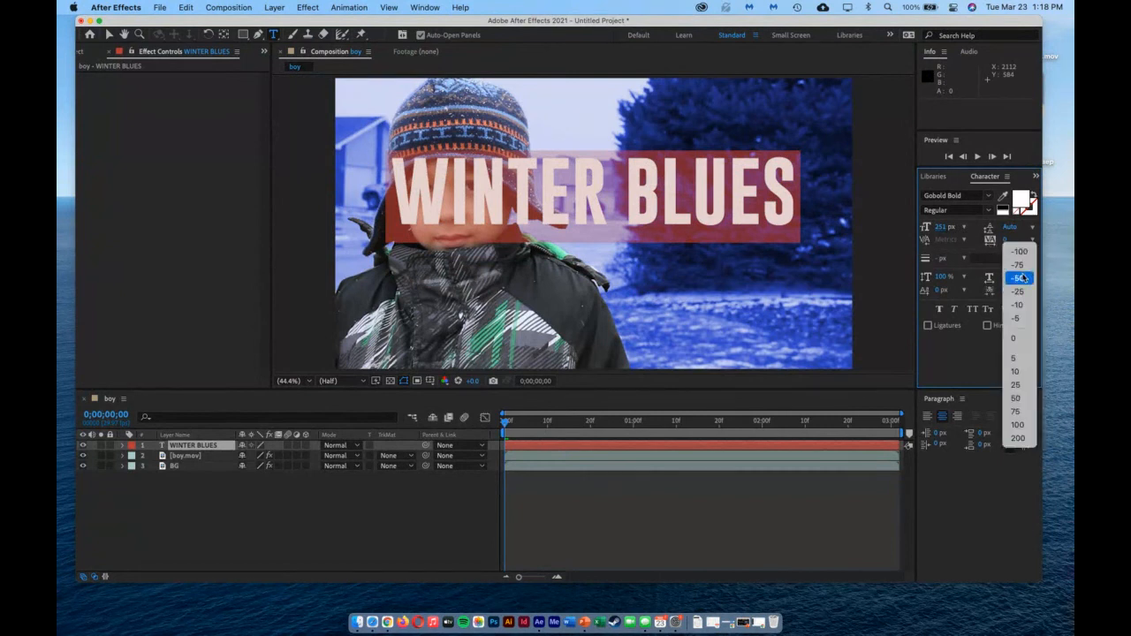
pyautogui.click(1017, 398)
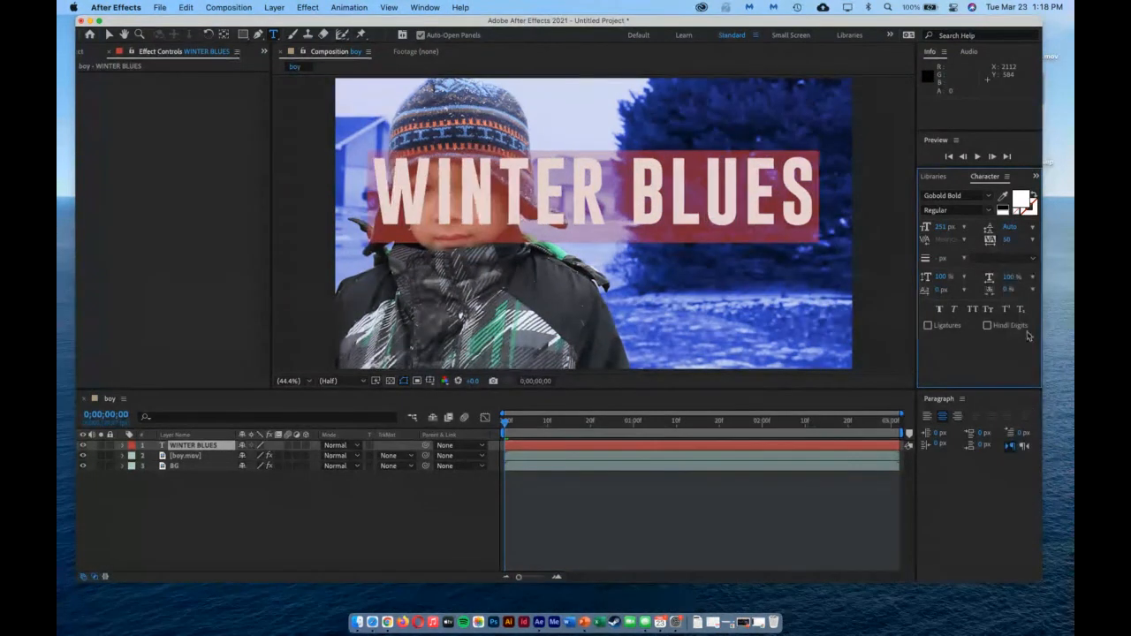
pyautogui.click(1032, 240)
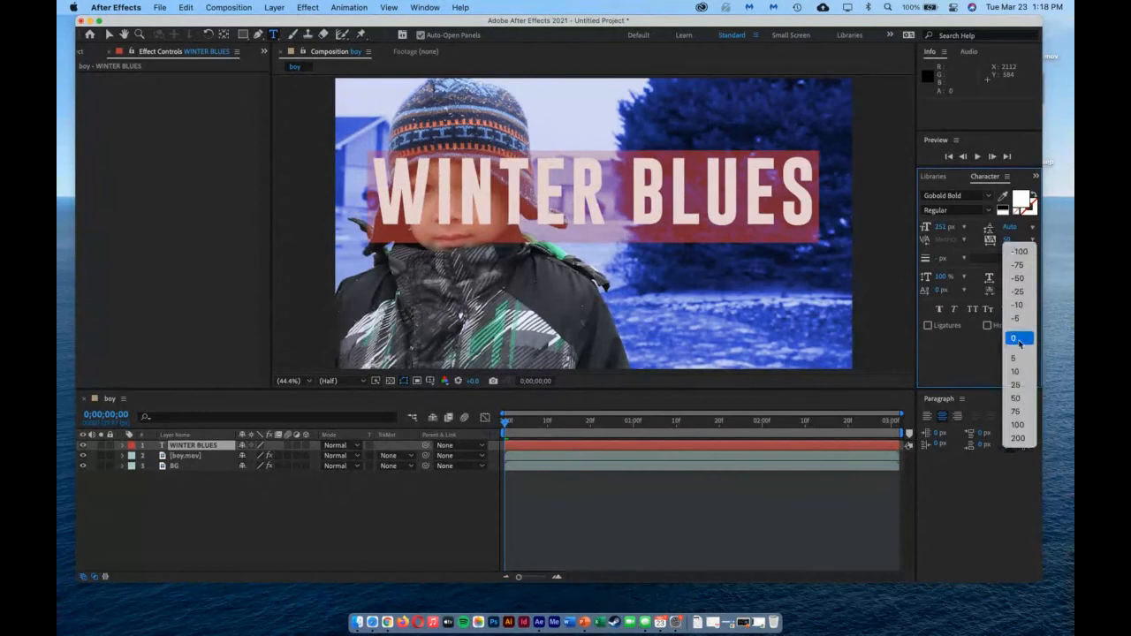
pyautogui.click(1007, 416)
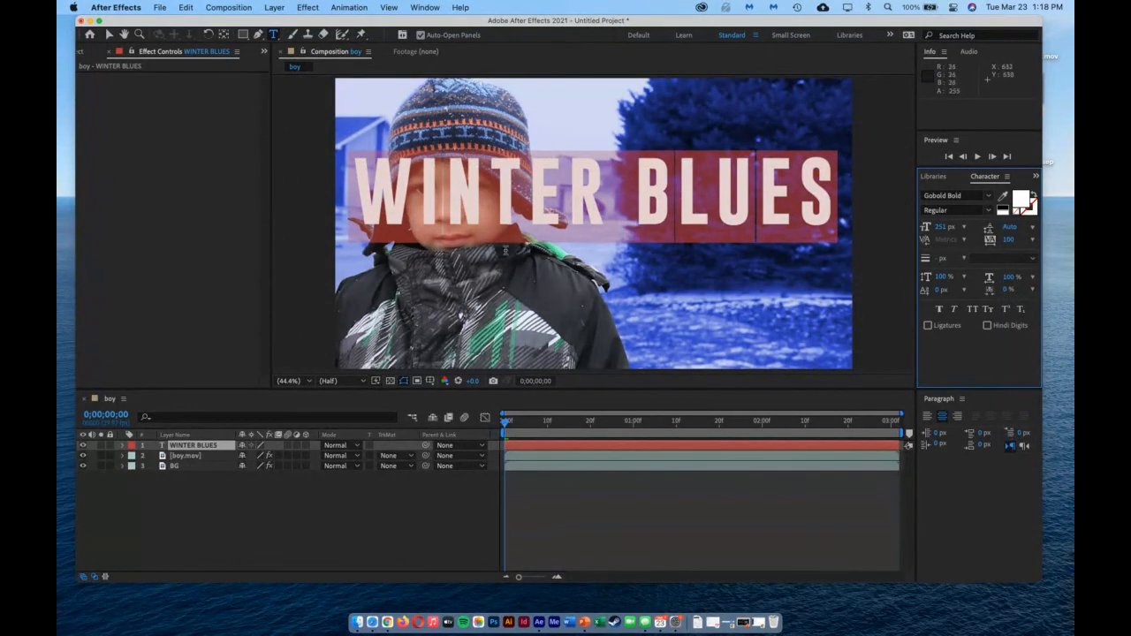
pyautogui.click(349, 500)
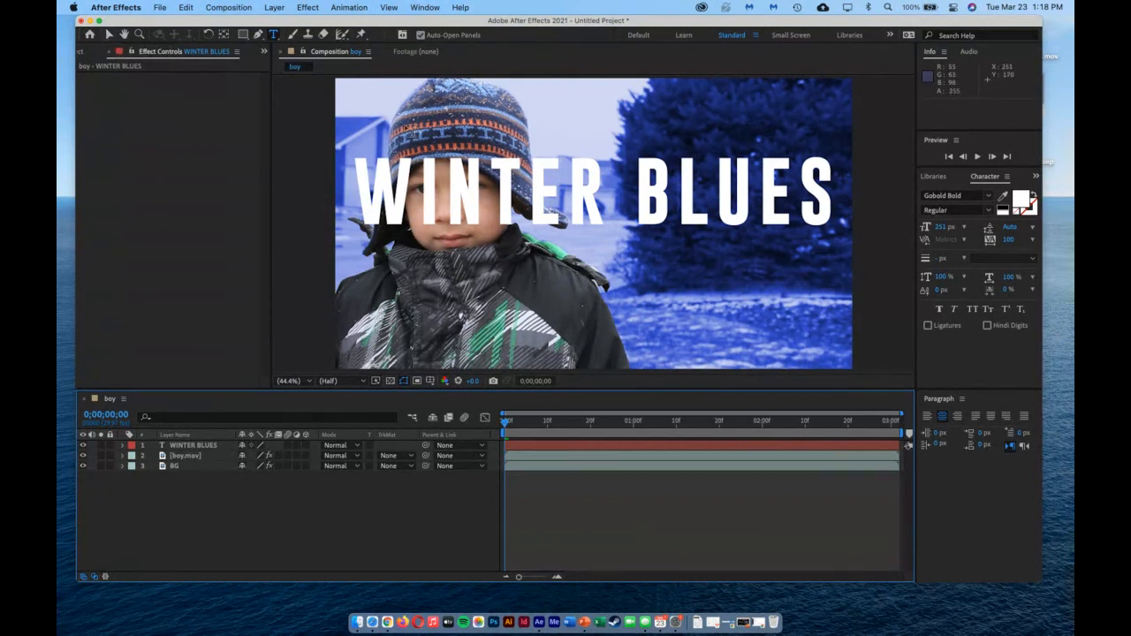
# Step: Place the WINTER BLUES layer between boy.mov and BG and re-enable the composition view's refresh
pyautogui.moveTo(198, 448); pyautogui.dragTo(205, 460)
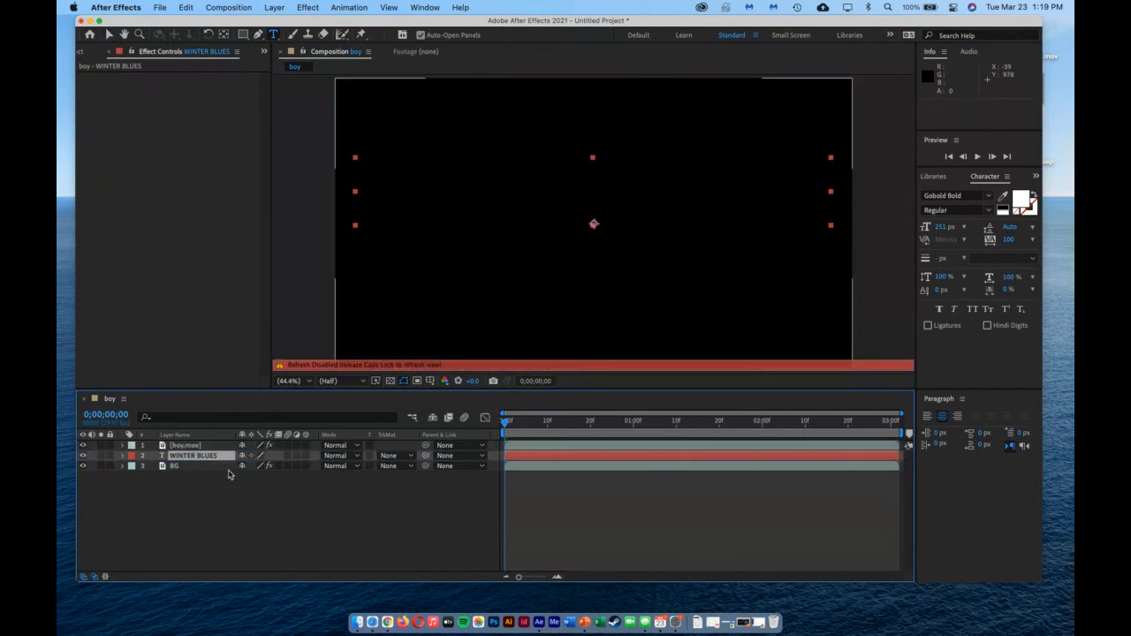
pyautogui.press('capslock')
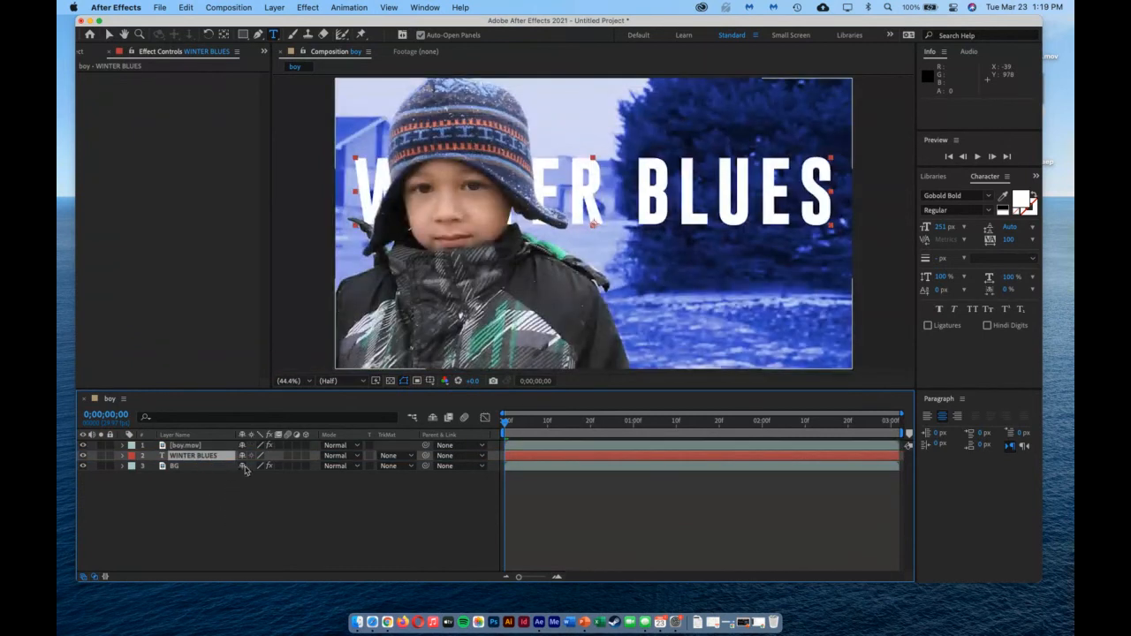
# Step: Move the title slightly down and right to about 1011.8, 596.3 and lower its opacity to 53%
pyautogui.click(110, 35)
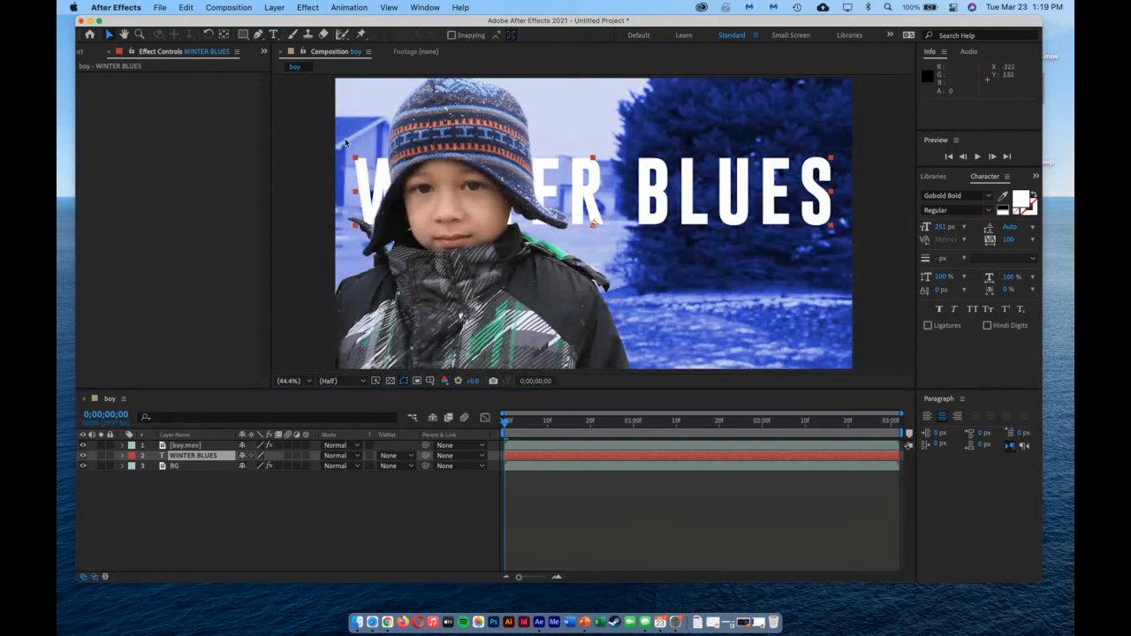
pyautogui.moveTo(742, 194); pyautogui.dragTo(753, 219)
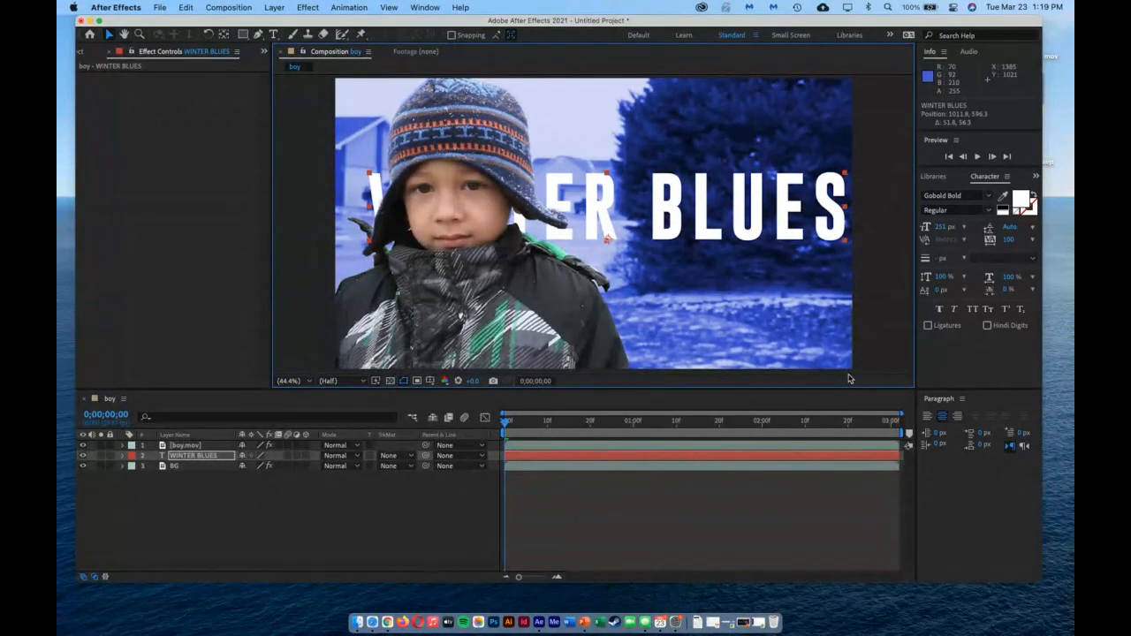
pyautogui.press('t')
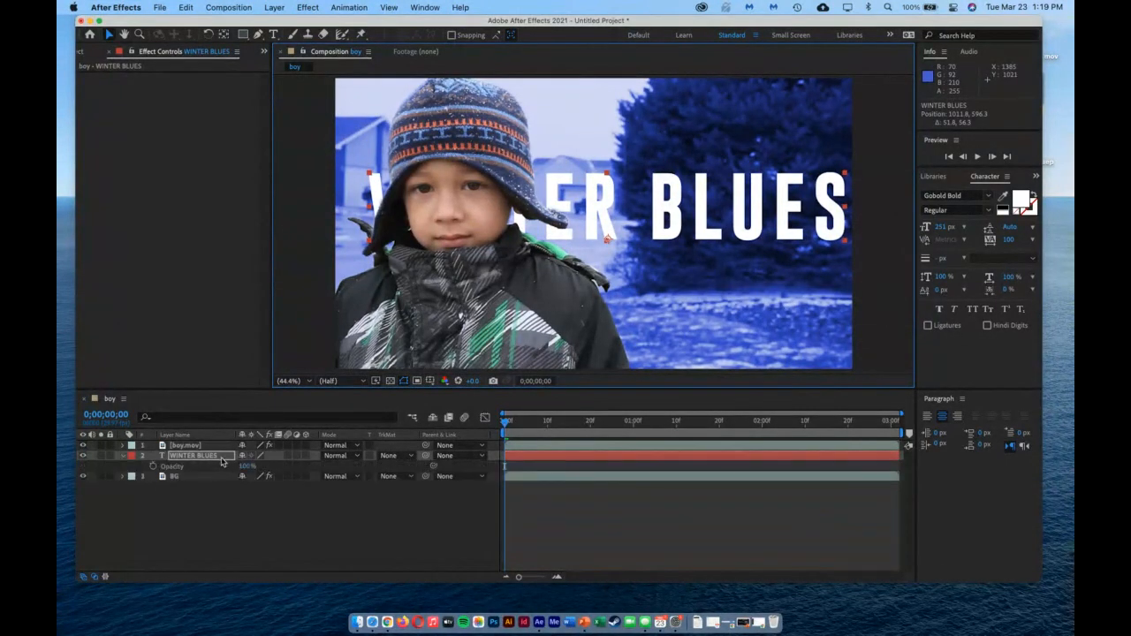
pyautogui.moveTo(247, 465)
pyautogui.mouseDown()
pyautogui.moveTo(213, 469)
pyautogui.moveTo(235, 469)
pyautogui.mouseUp()
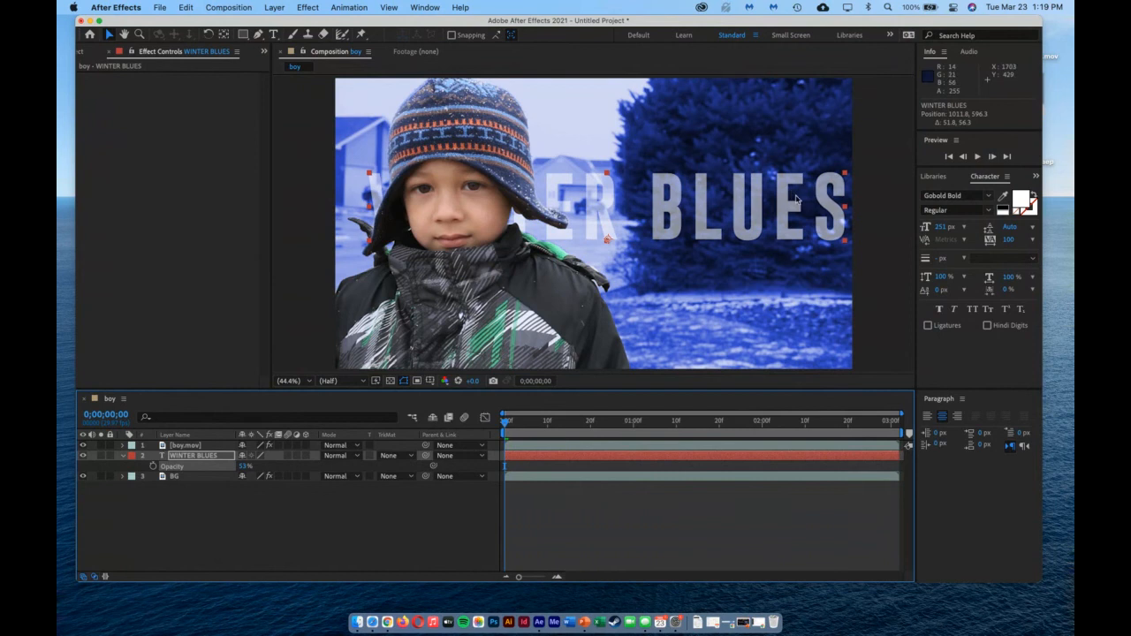
# Step: Move the title horizontally past the frame's left edge to about -531.7, 596.2 and start keyframing its Position at 0;00;00;00
pyautogui.moveTo(792, 199); pyautogui.dragTo(374, 199)
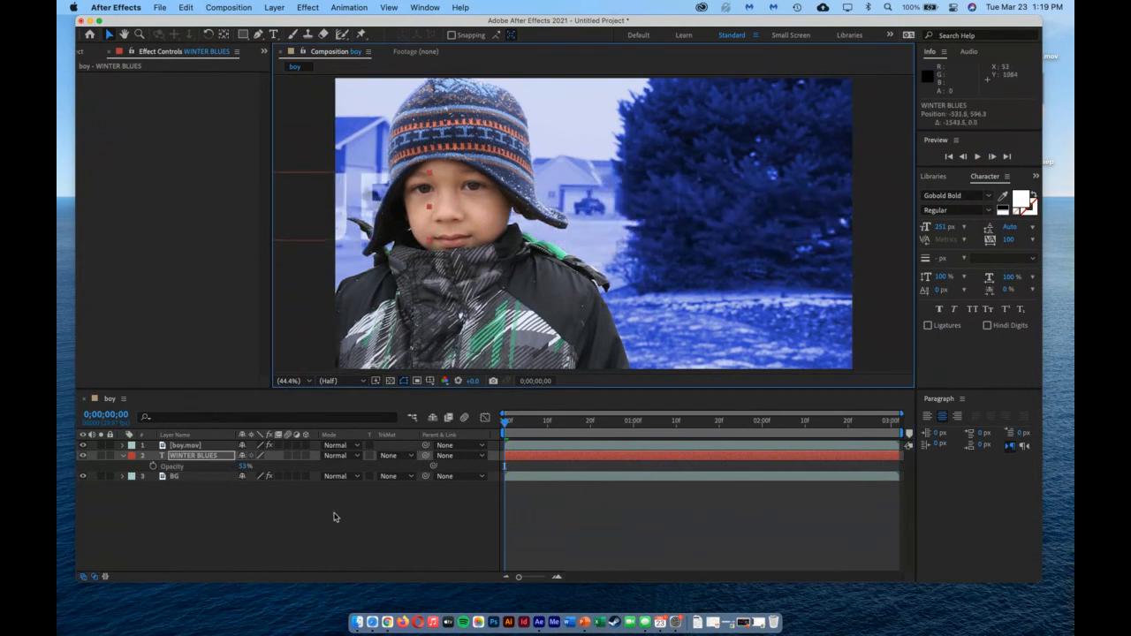
pyautogui.press('p')
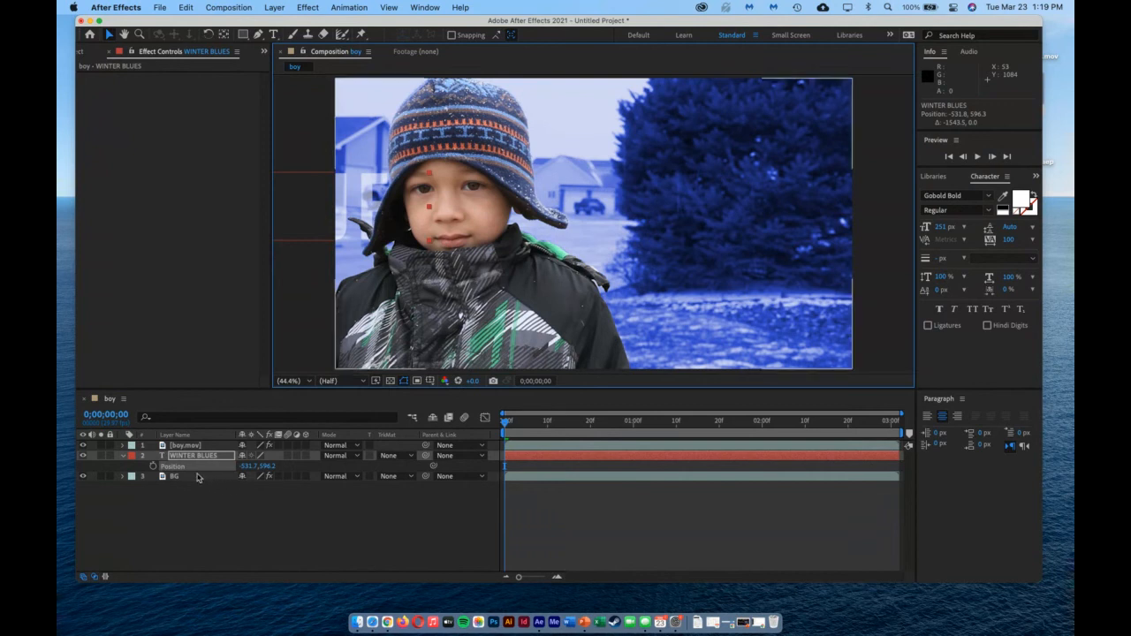
pyautogui.click(153, 466)
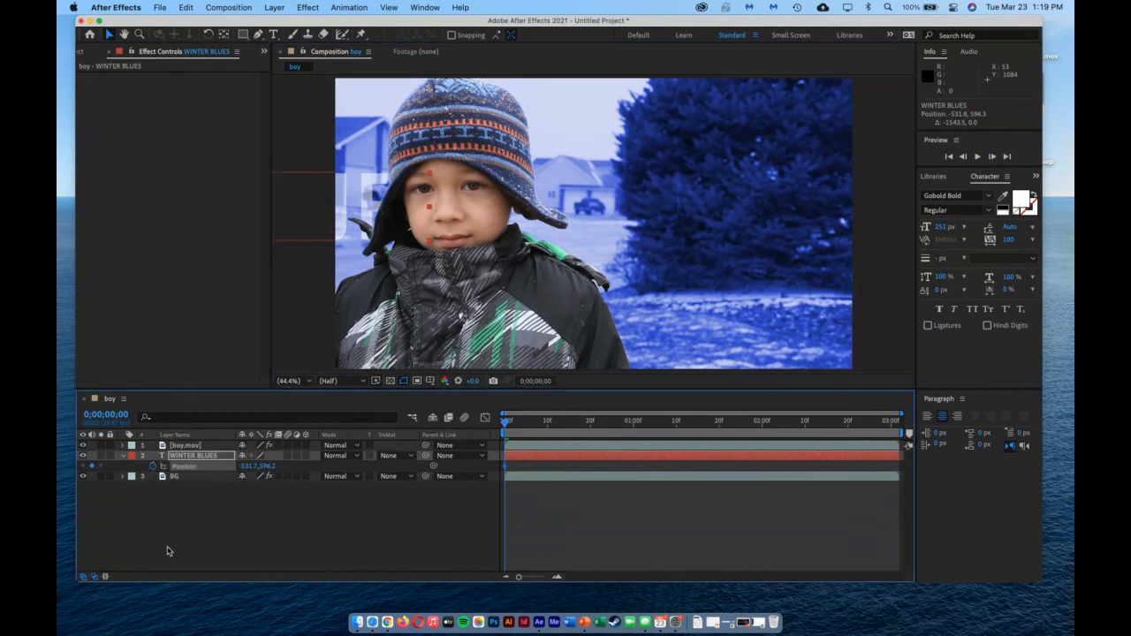
# Step: At 0;00;03;01, keyframe the title's Position past the frame's right edge at about 2431.5, 596.3
pyautogui.moveTo(517, 422)
pyautogui.mouseDown()
pyautogui.moveTo(719, 423)
pyautogui.moveTo(913, 458)
pyautogui.mouseUp()
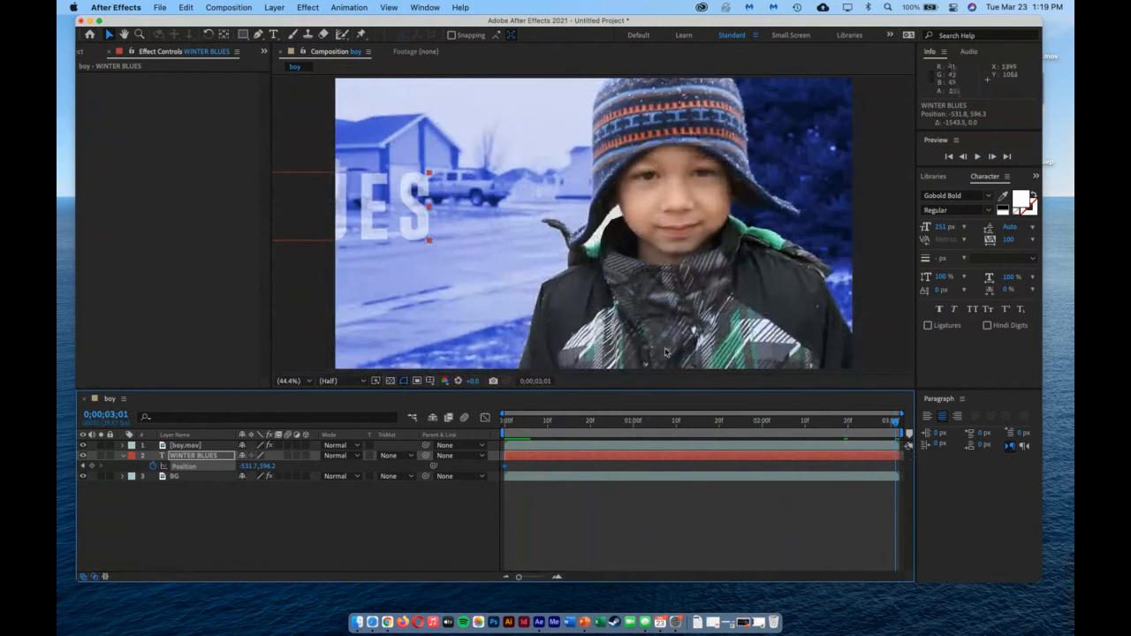
pyautogui.moveTo(308, 220); pyautogui.dragTo(642, 220)
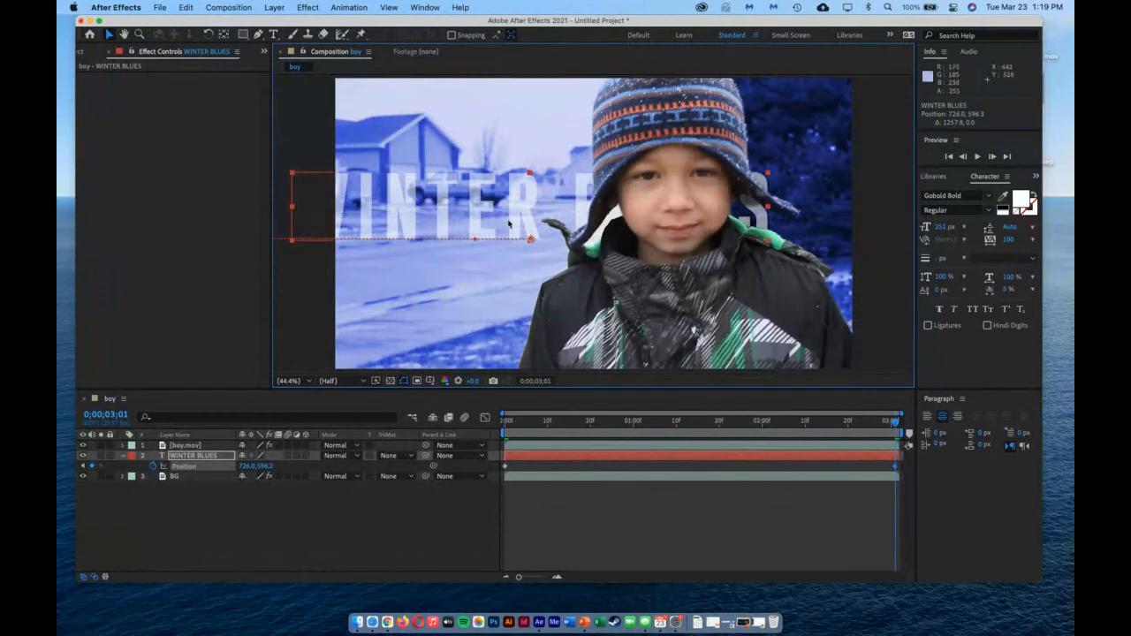
pyautogui.moveTo(488, 216); pyautogui.dragTo(947, 217)
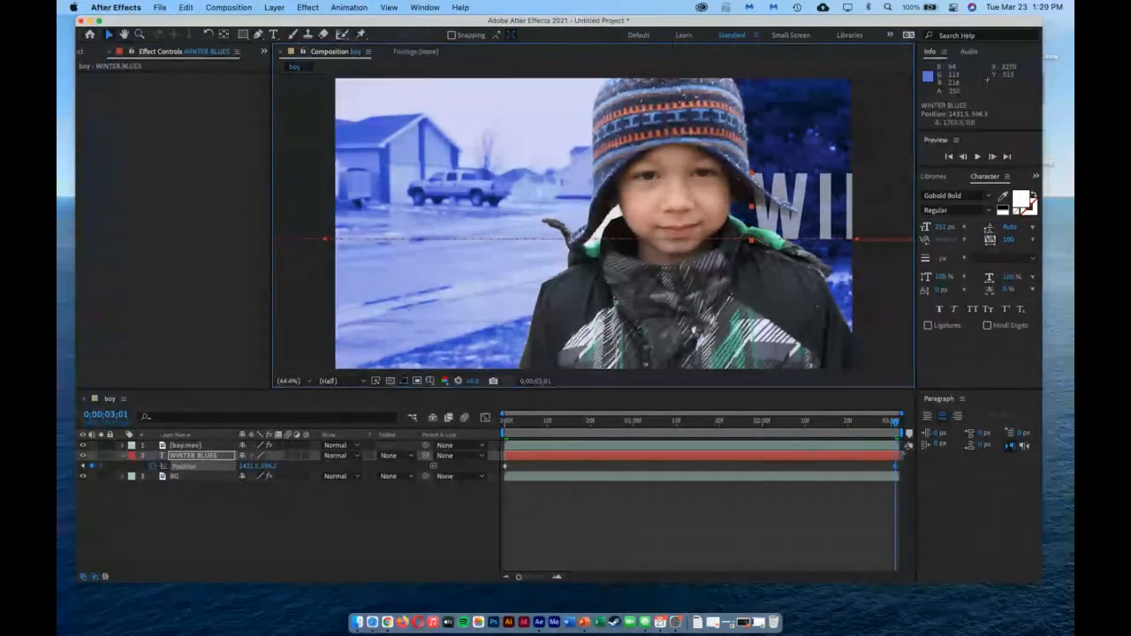
# Step: Preview the sliding title from the start of the composition and enable motion blur for the WINTER BLUES layer
pyautogui.moveTo(900, 428); pyautogui.dragTo(495, 449)
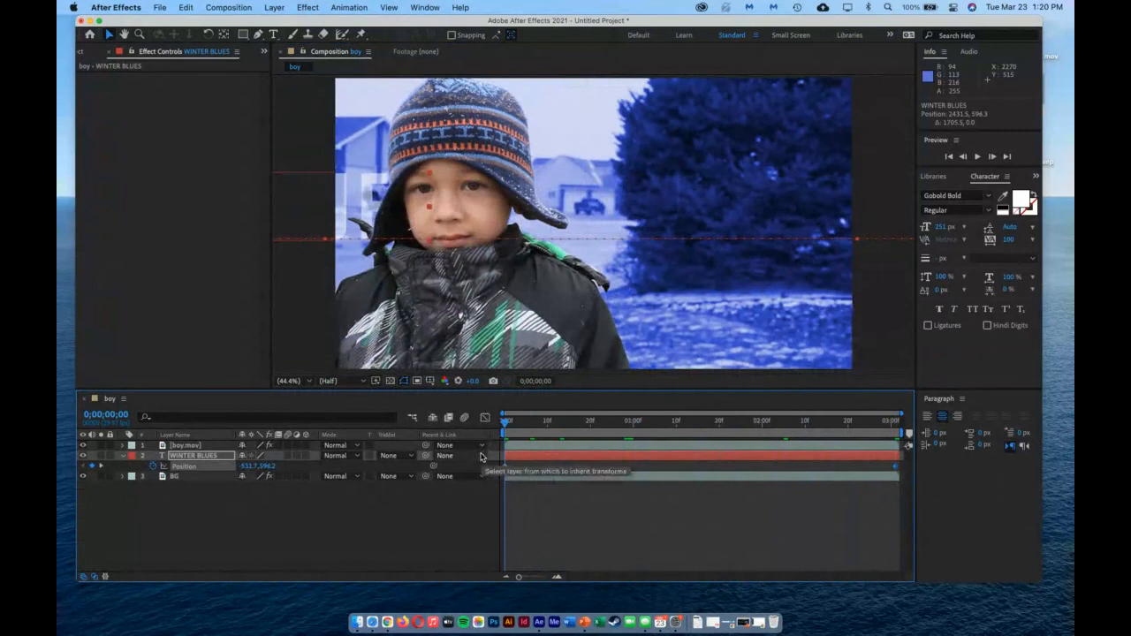
pyautogui.press('space')
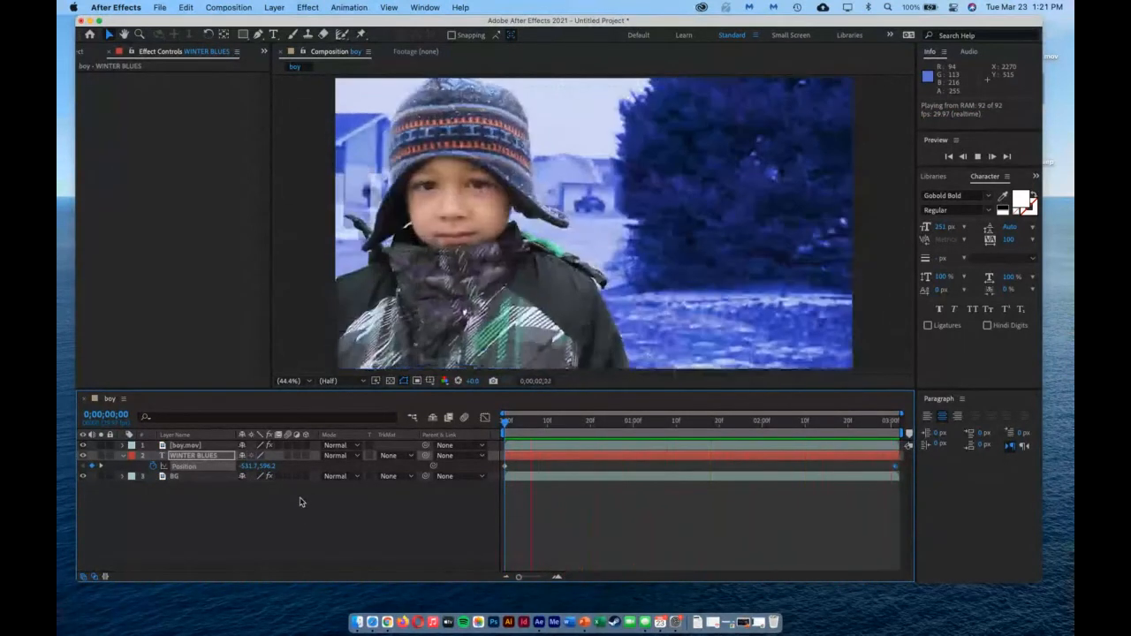
pyautogui.click(288, 455)
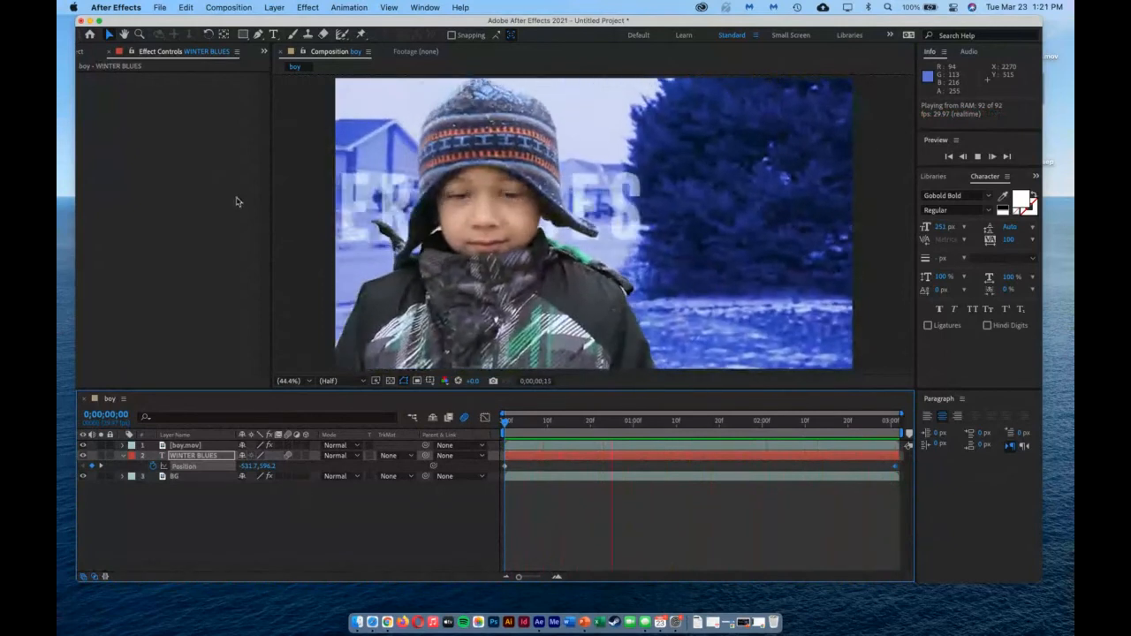
# Step: Send the boy composition to the Adobe Media Encoder queue for export
pyautogui.click(166, 7)
pyautogui.moveTo(203, 212)
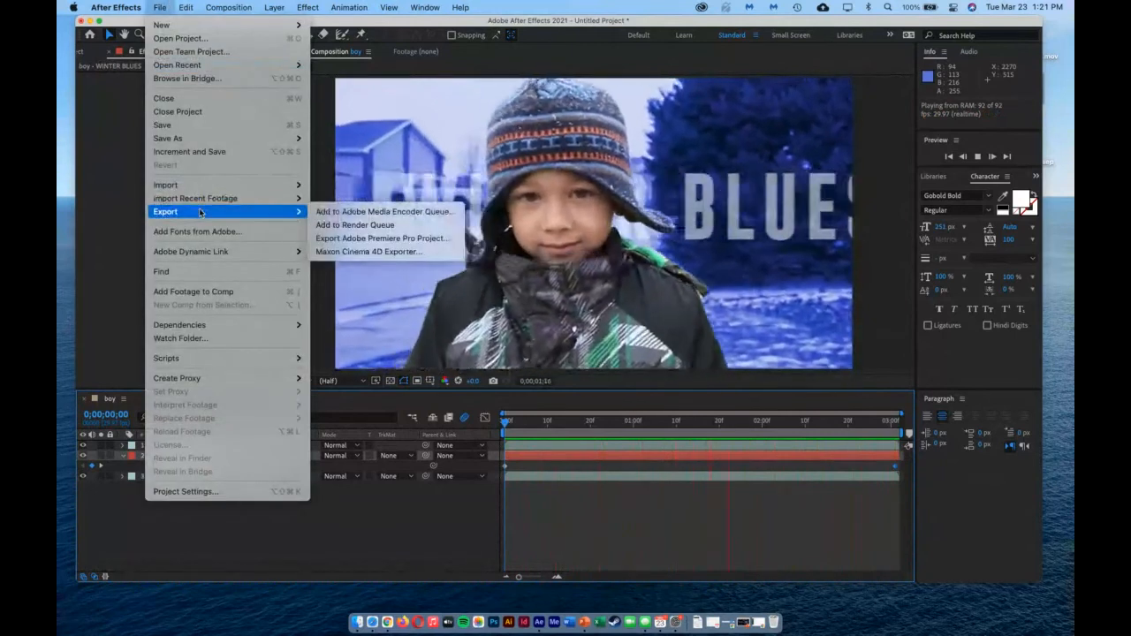
pyautogui.click(405, 213)
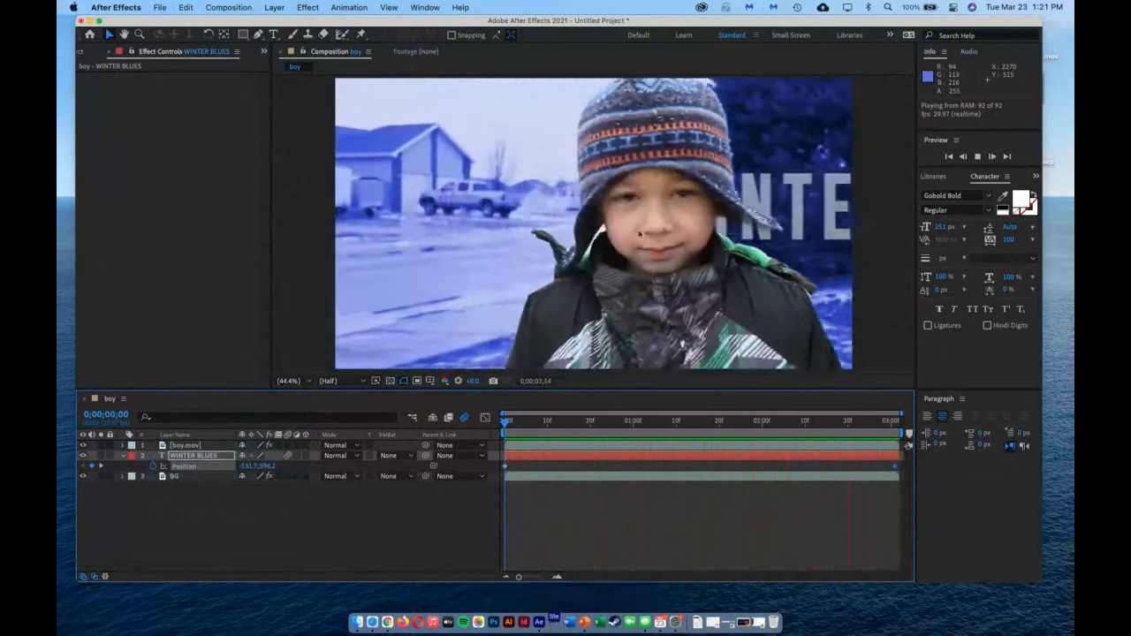
# Step: Narrow the application window to uncover the desktop files and save the project as L9_Demo.aep on the Desktop, replacing the existing file
pyautogui.click(227, 203)
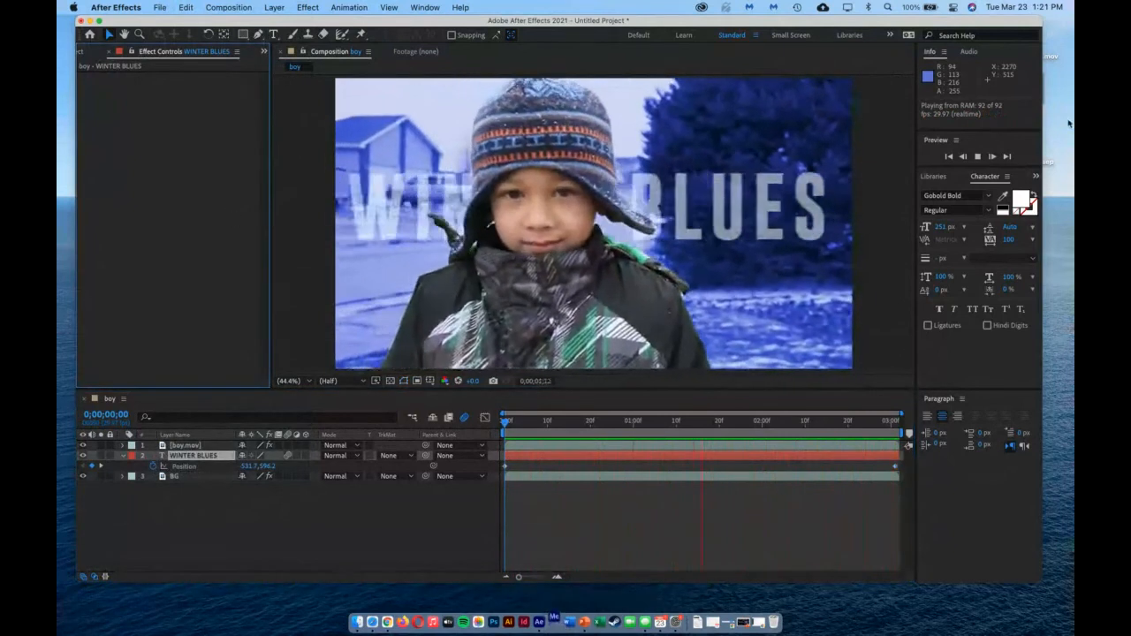
pyautogui.moveTo(1042, 29); pyautogui.dragTo(973, 22)
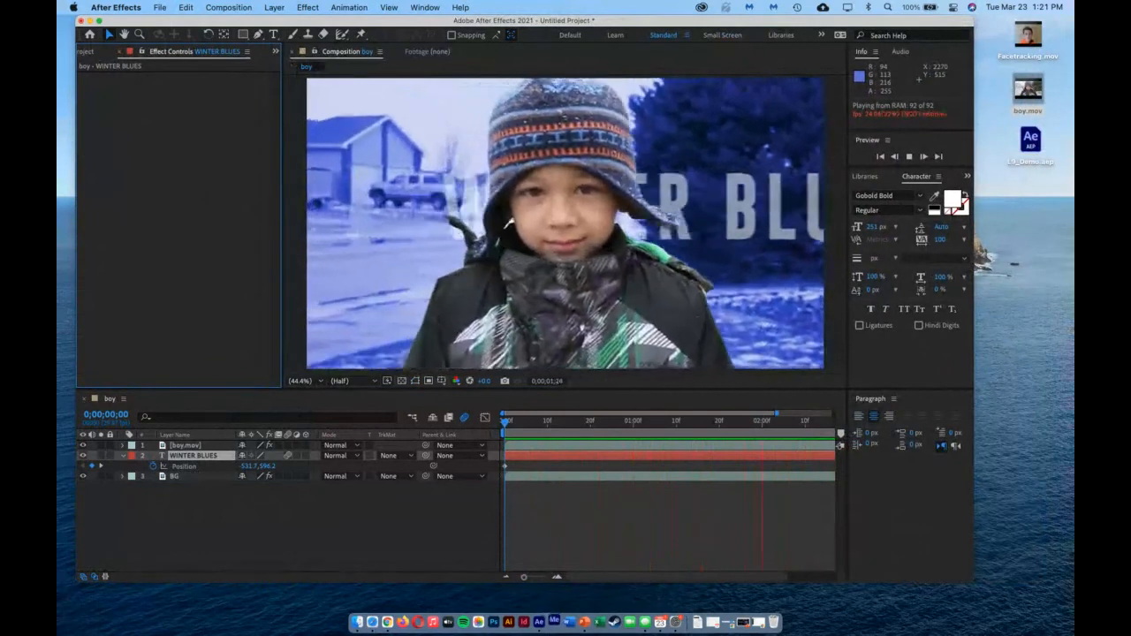
pyautogui.click(160, 7)
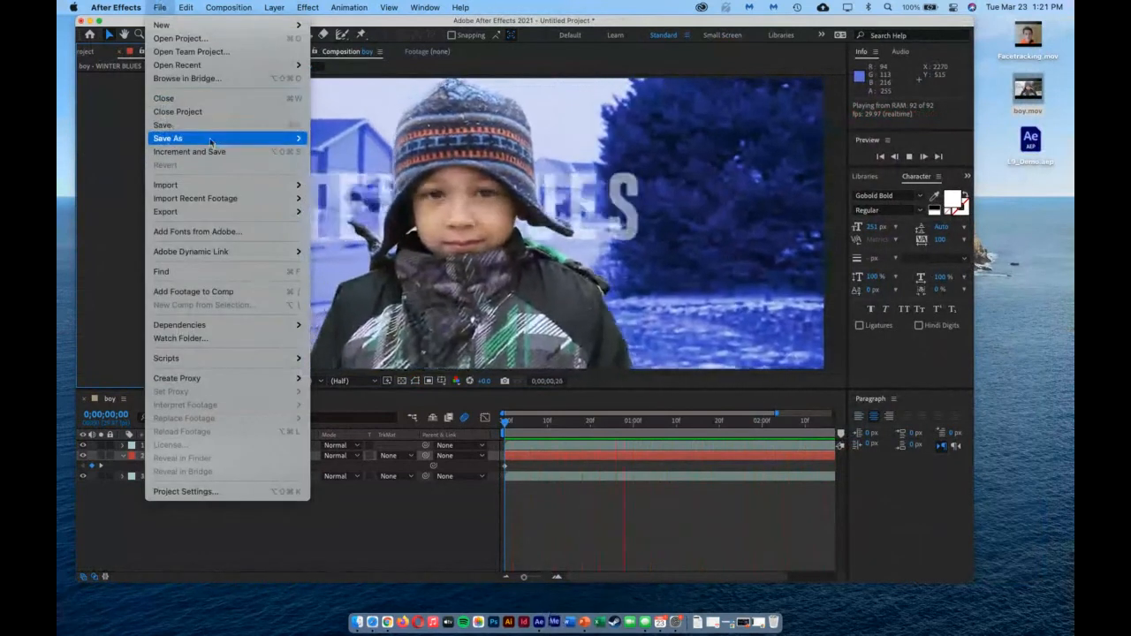
pyautogui.moveTo(216, 140)
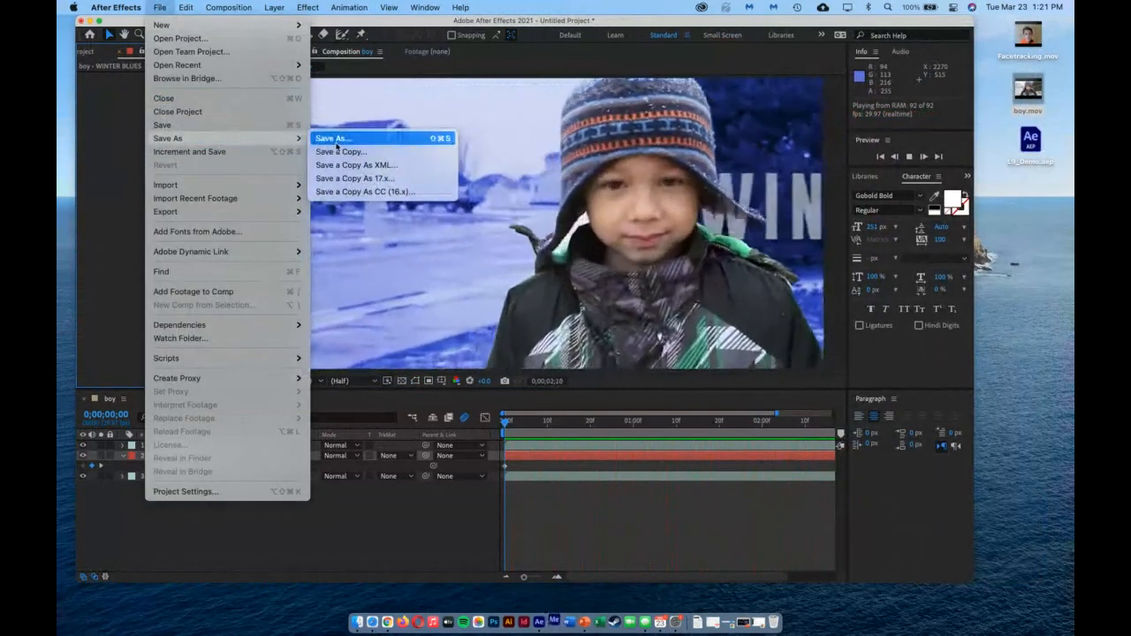
pyautogui.click(336, 146)
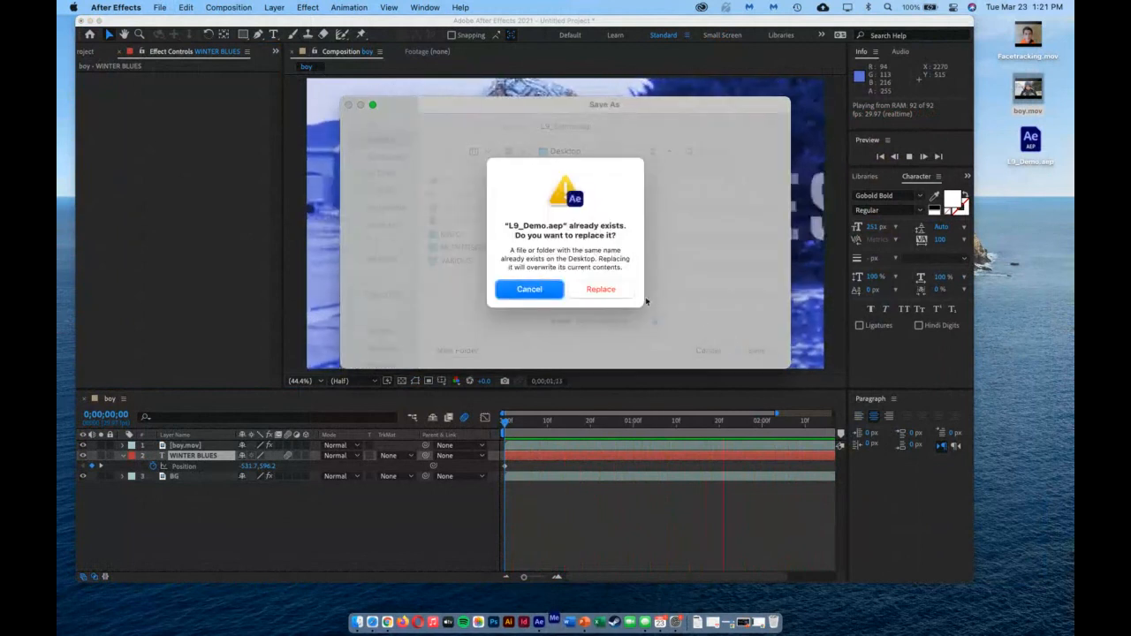
pyautogui.click(600, 286)
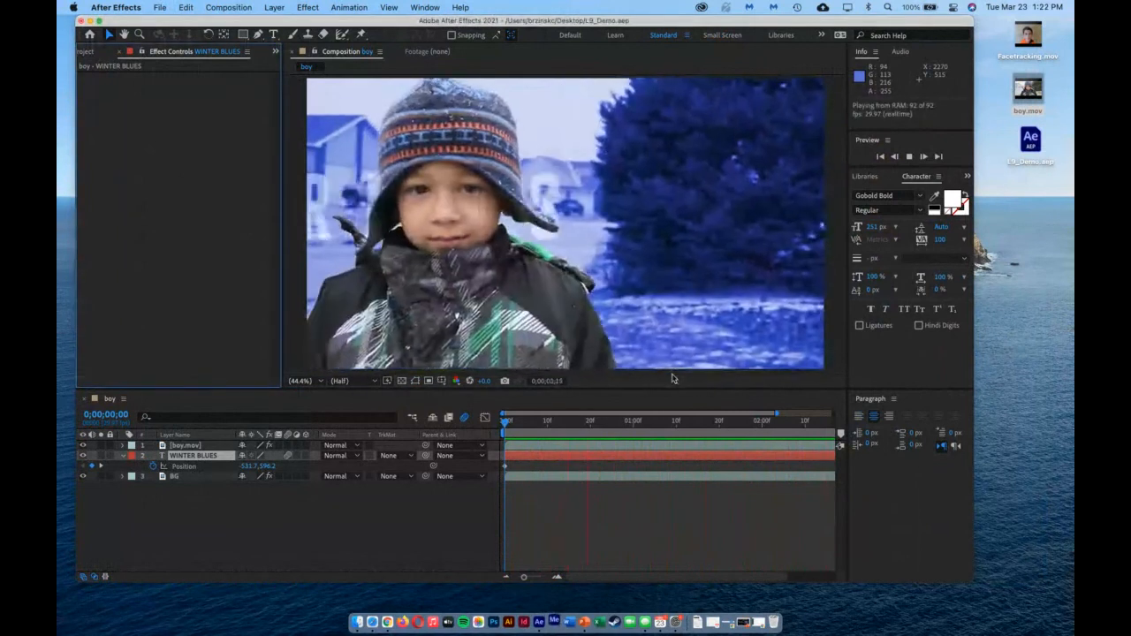